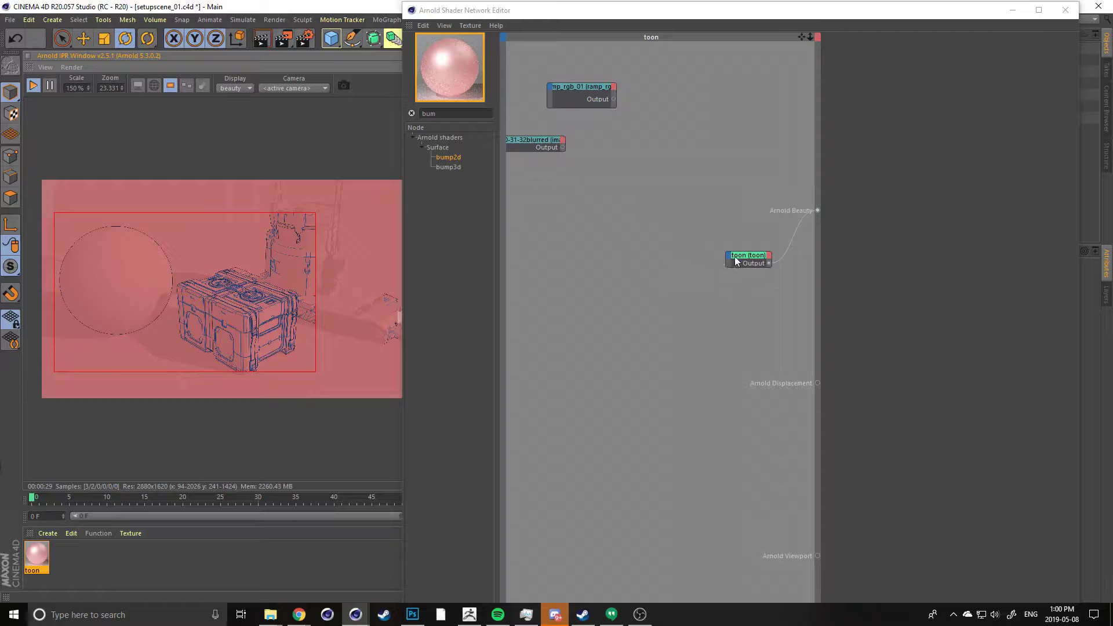
scroll(129, 273, "up", 2)
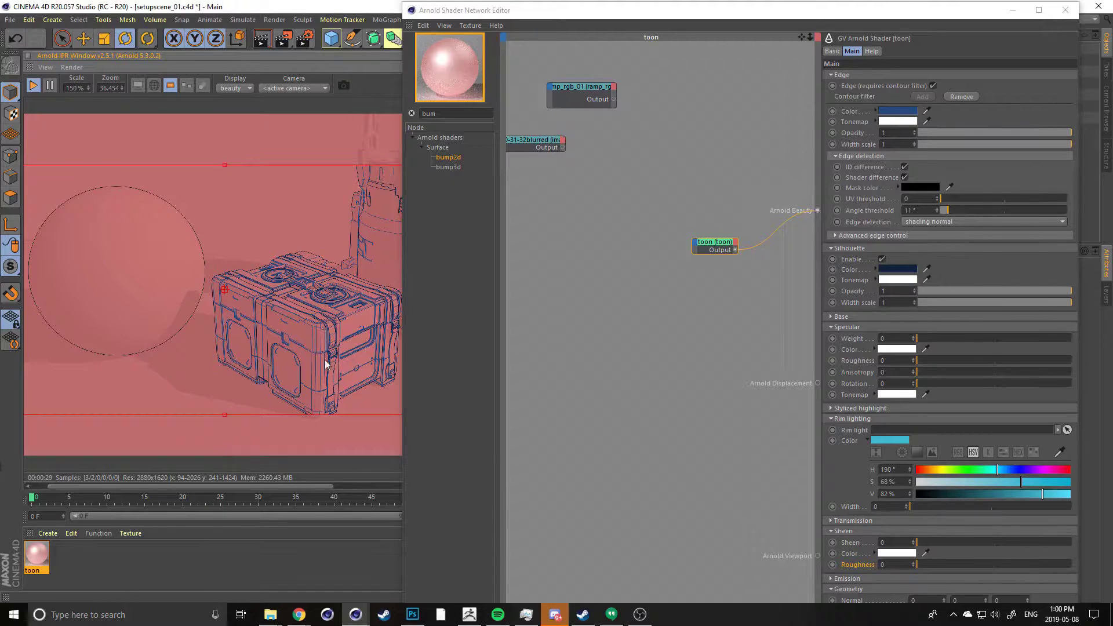
scroll(325, 362, "up", 3)
middle_click_drag(380, 379, 276, 379)
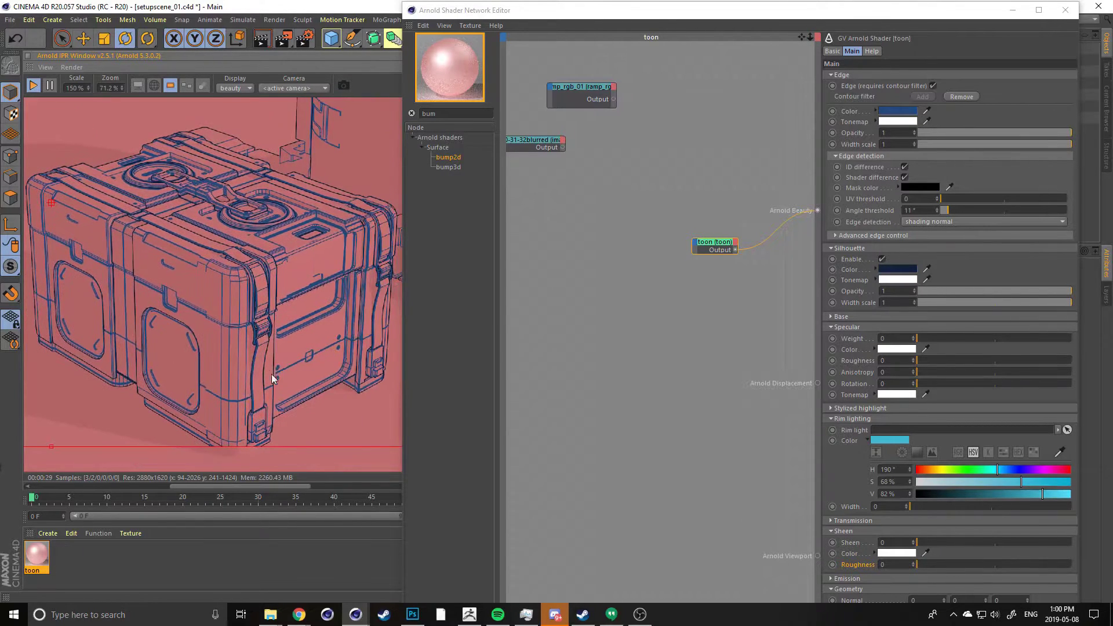
scroll(63, 277, "down", 4)
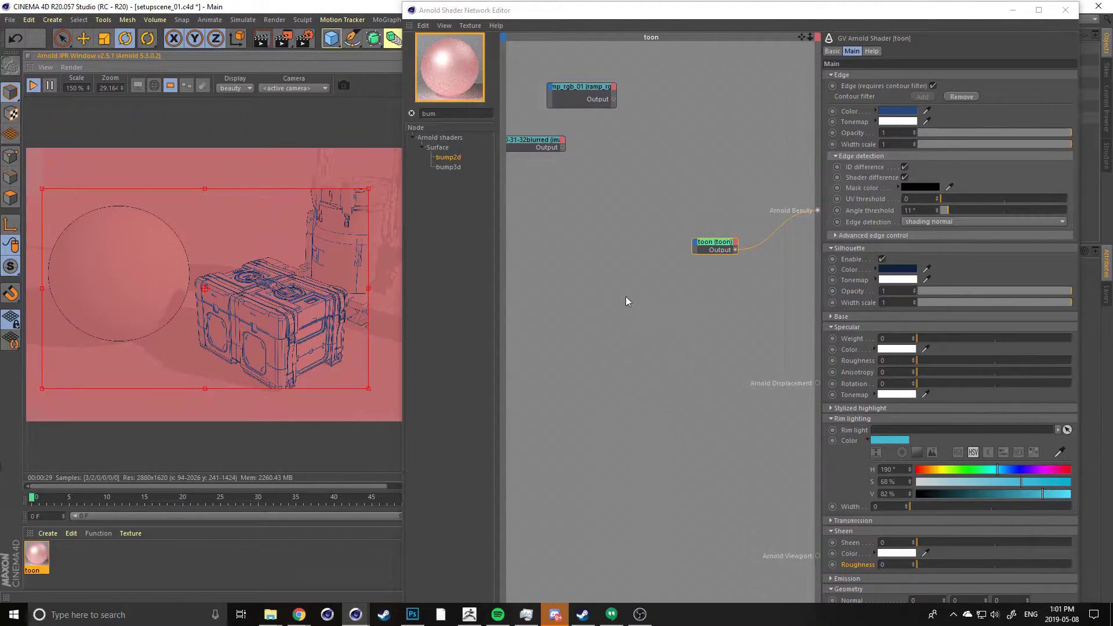
Collapse the toon shader's Edge, Silhouette, Specular, Rim lighting, Sheen and Geometry parameter sections
middle_click_drag(637, 308, 644, 278)
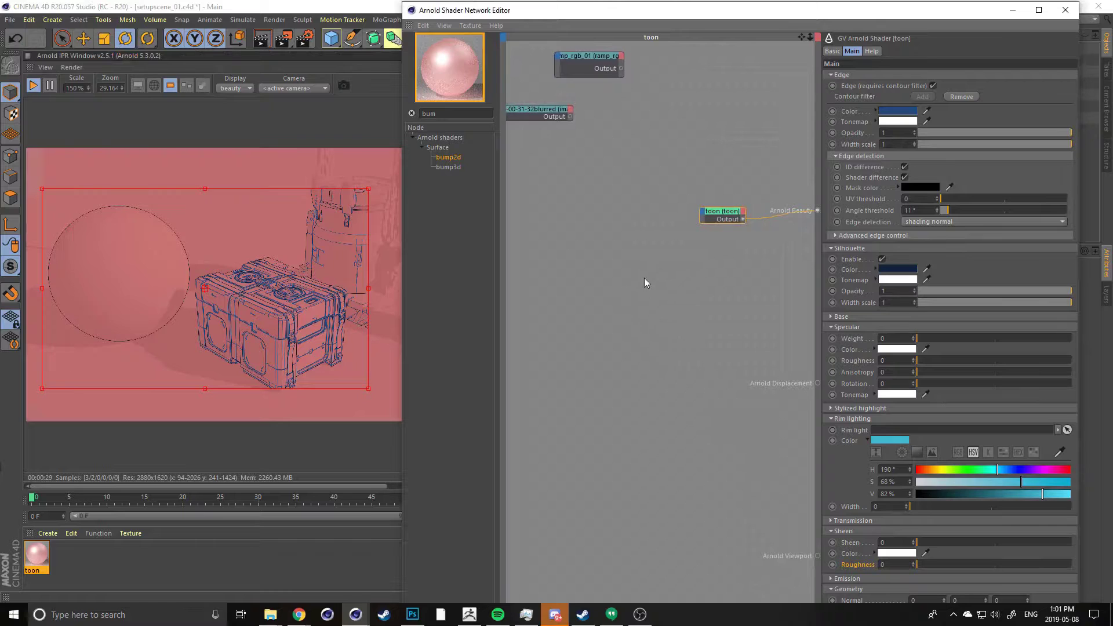
left_click(835, 76)
left_click(829, 85)
left_click(830, 105)
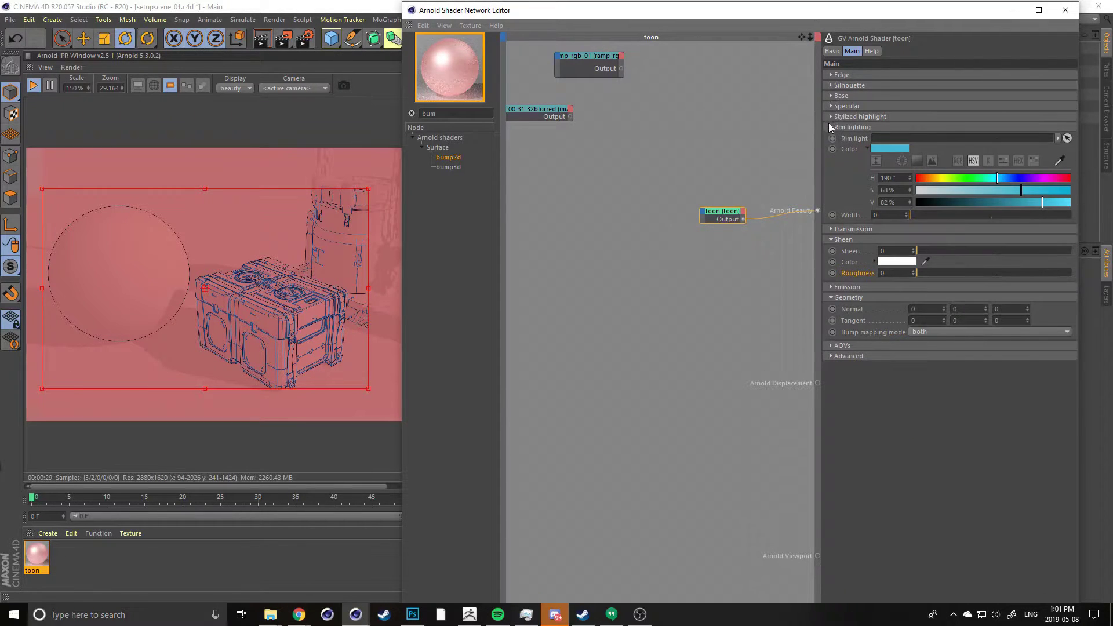
left_click(830, 126)
left_click(829, 148)
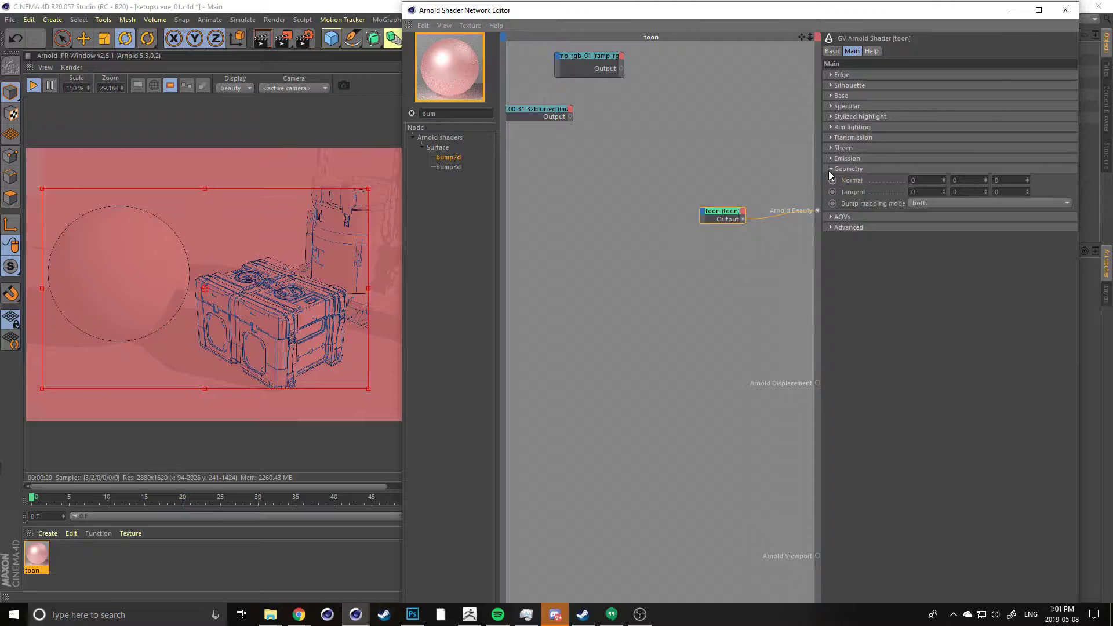
left_click(830, 169)
Set the toon shader's Base weight to 0 and check the effect in the render preview
left_click(829, 96)
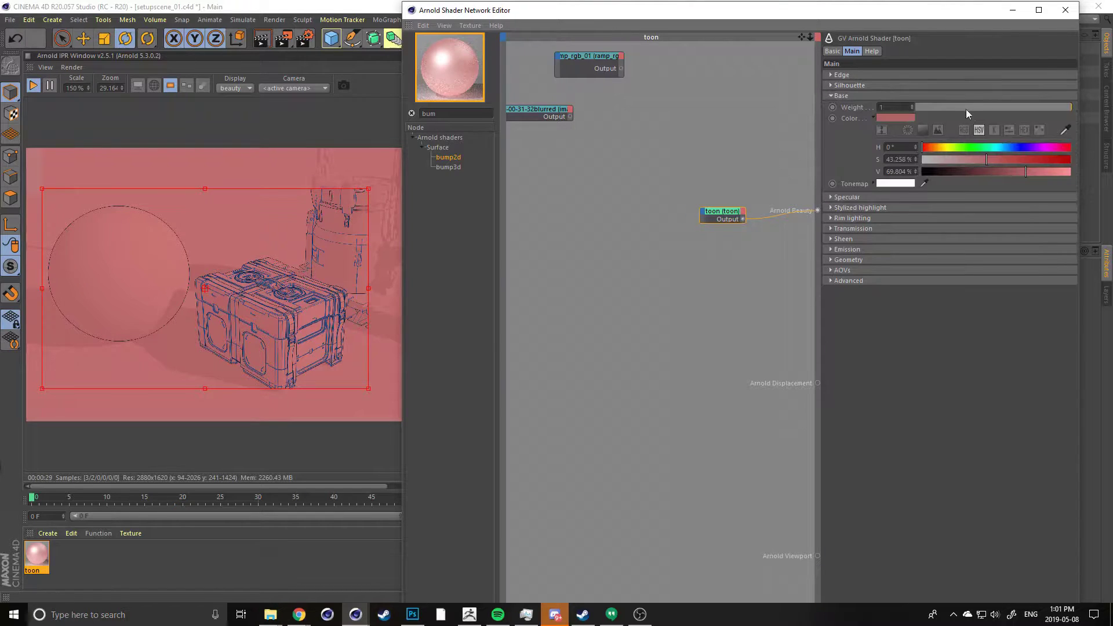
left_click_drag(970, 110, 938, 105)
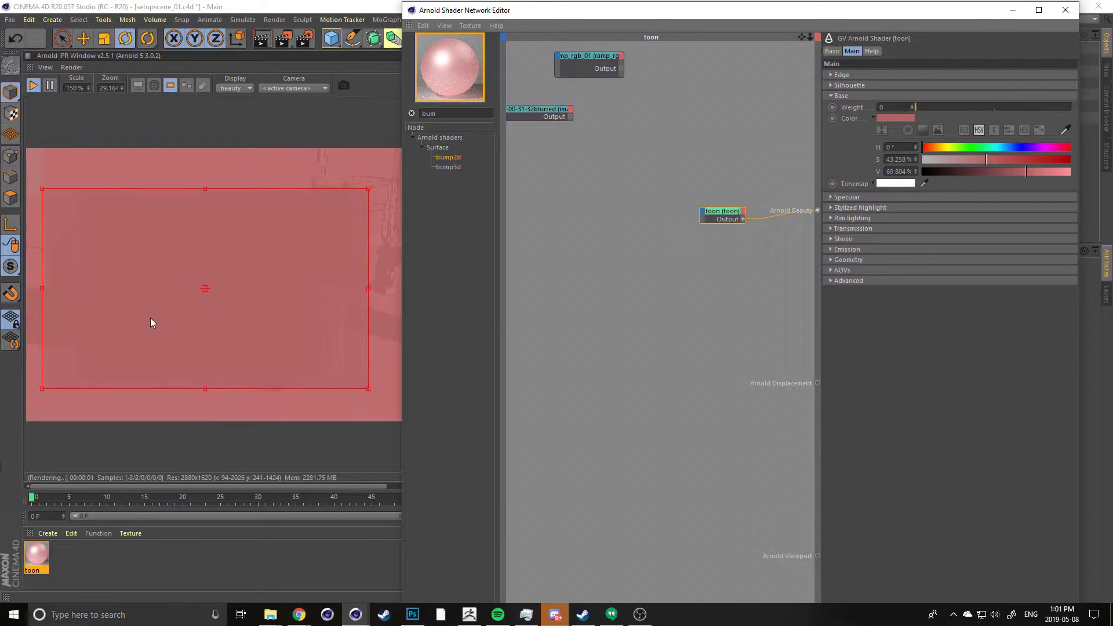
scroll(150, 320, "up", 1)
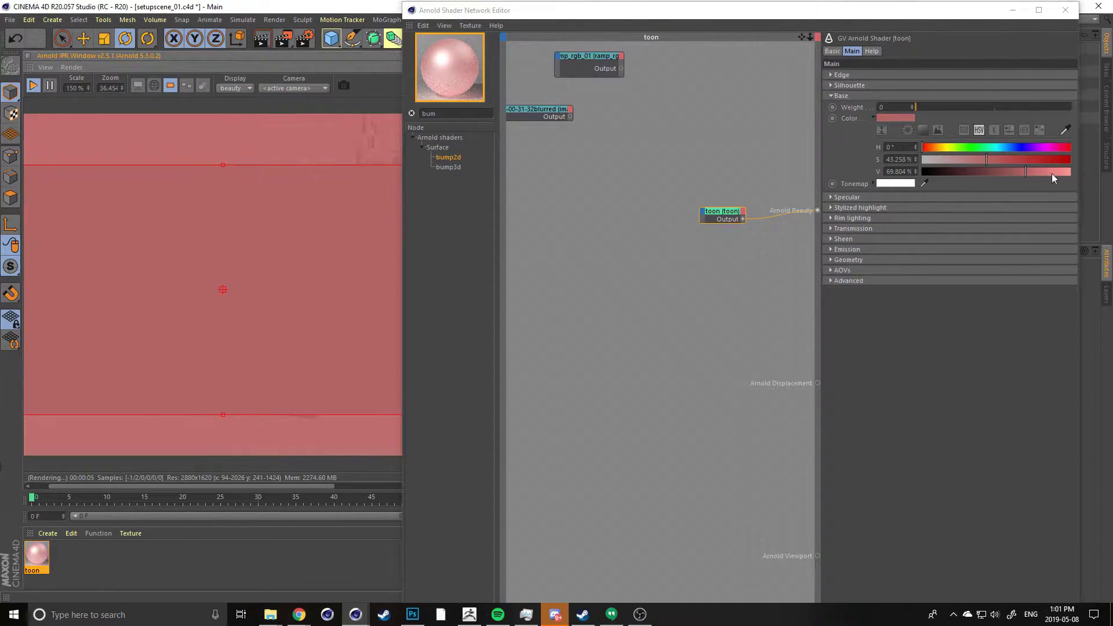
middle_click_drag(172, 315, 218, 306)
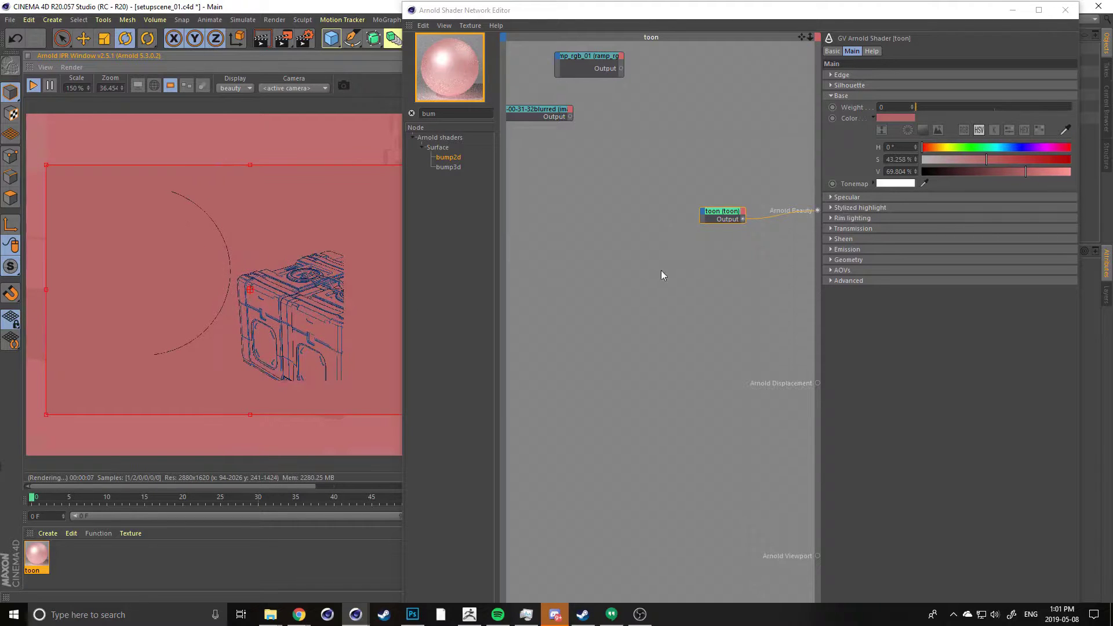
Find the shadow_matte shader by searching for "shad" and add it to the toon material's node network
left_click(419, 113)
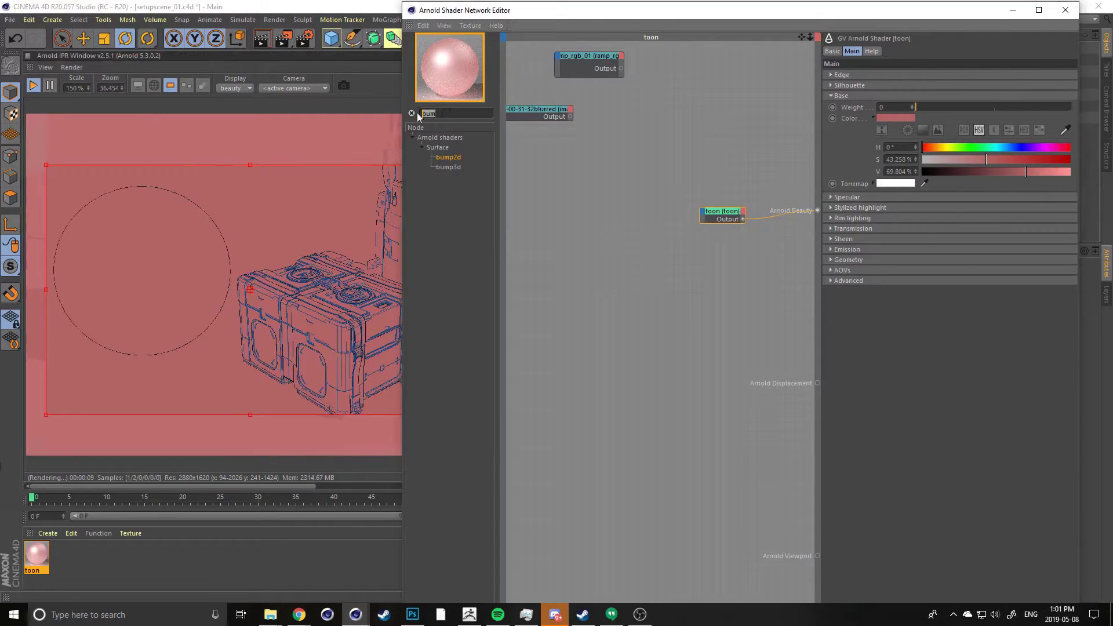
type("sha")
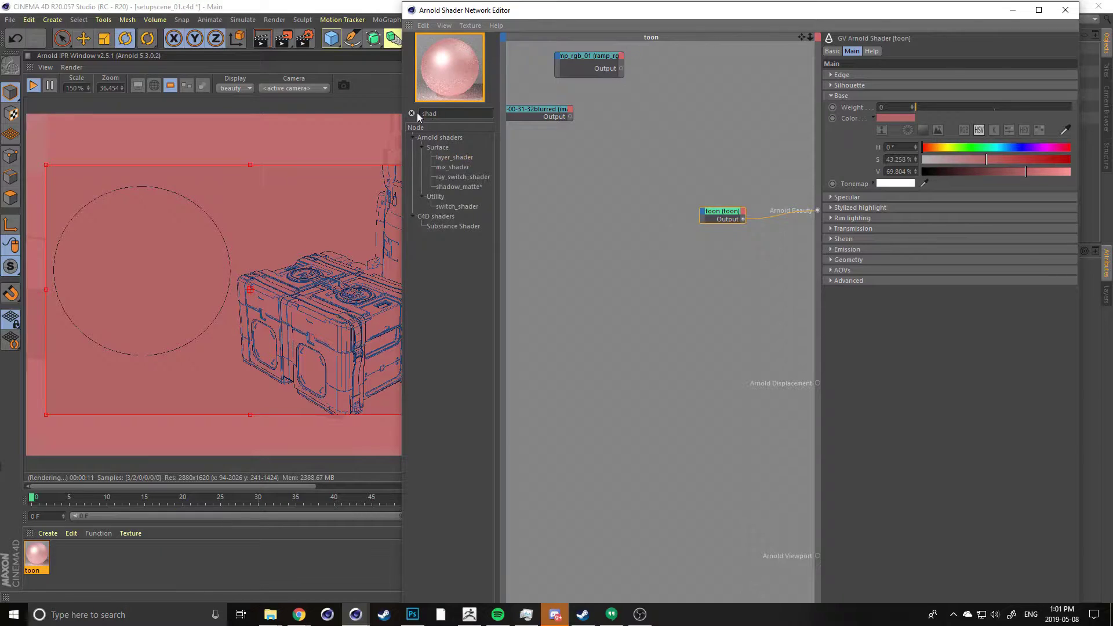
type("d")
left_click_drag(447, 187, 529, 190)
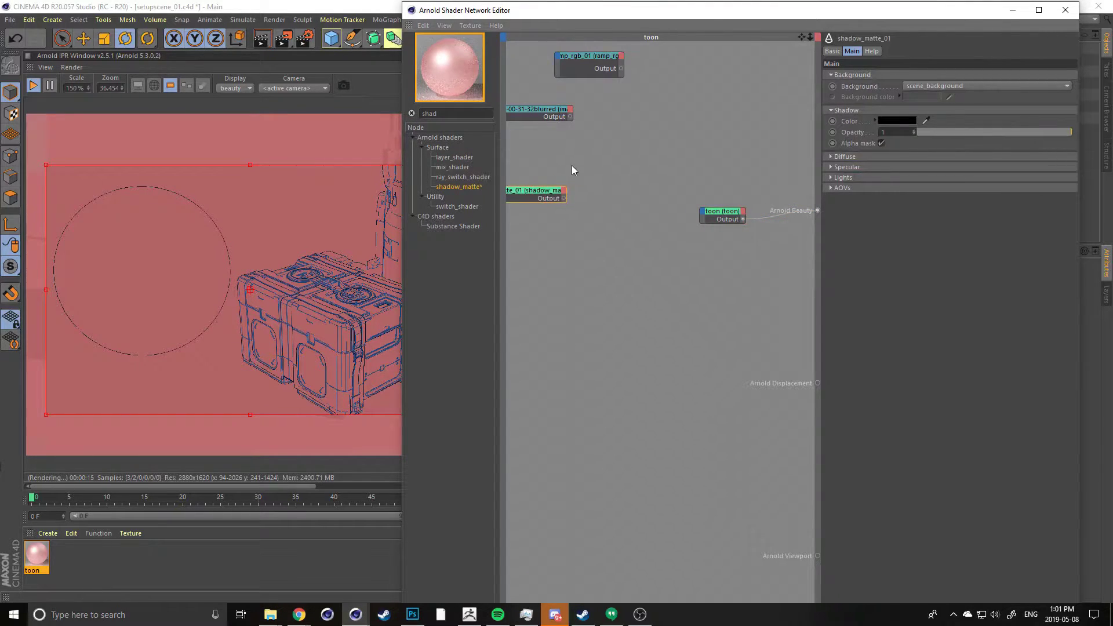
middle_click_drag(572, 165, 564, 187)
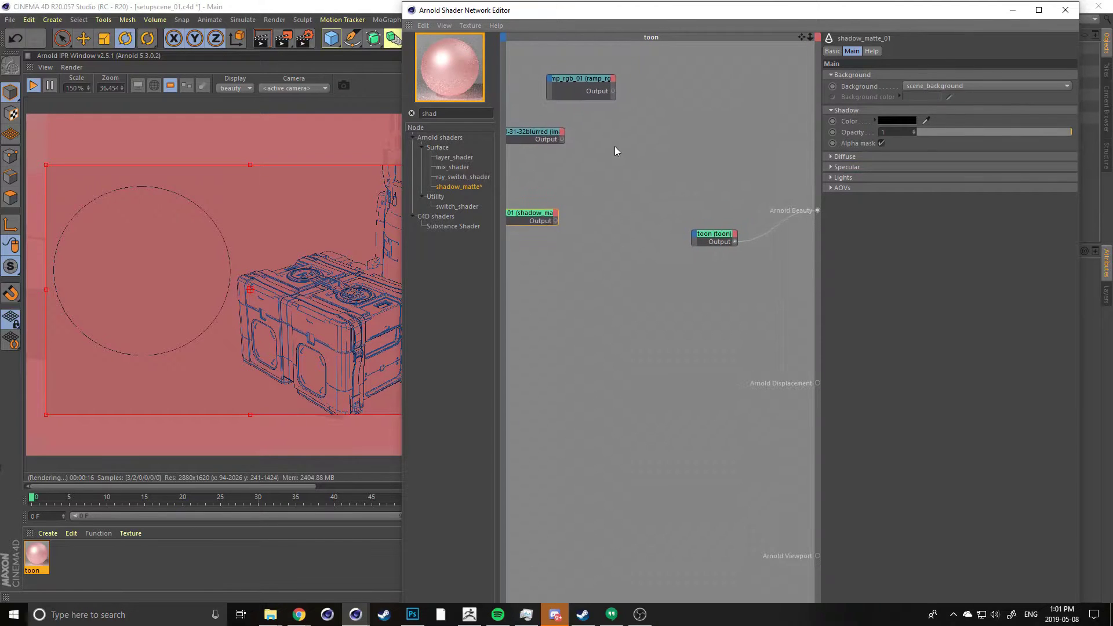
left_click_drag(548, 209, 584, 208)
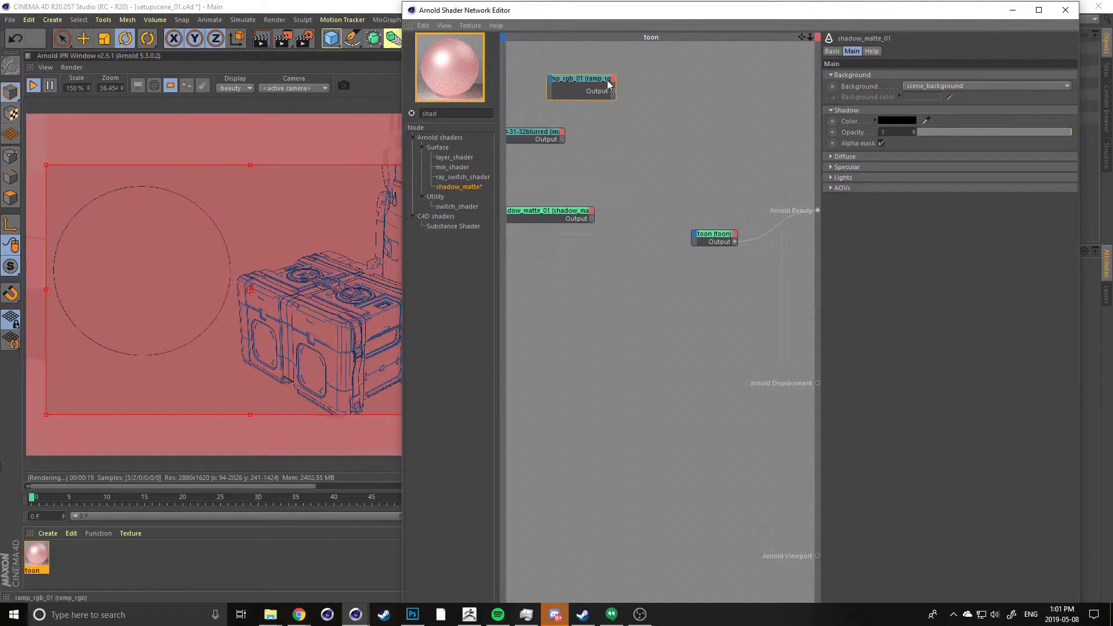
Tidy the existing nodes and connect the shadow_matte output to Arnold Beauty in place of the toon shader
left_click_drag(607, 81, 612, 70)
left_click_drag(553, 134, 554, 130)
left_click(611, 191)
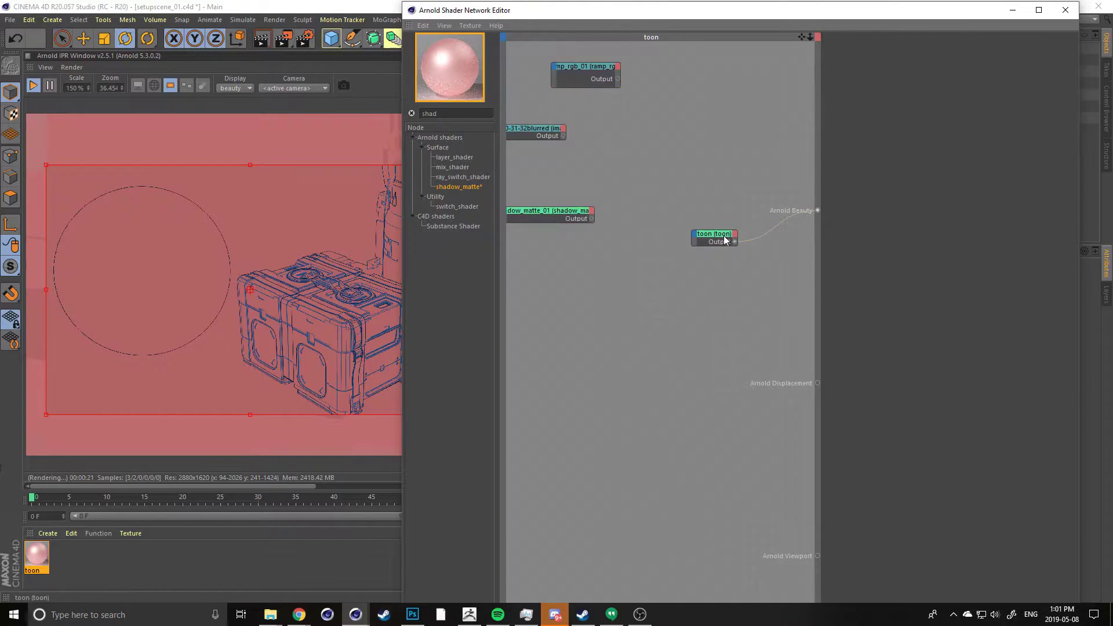
left_click_drag(722, 237, 713, 241)
left_click_drag(592, 218, 818, 211)
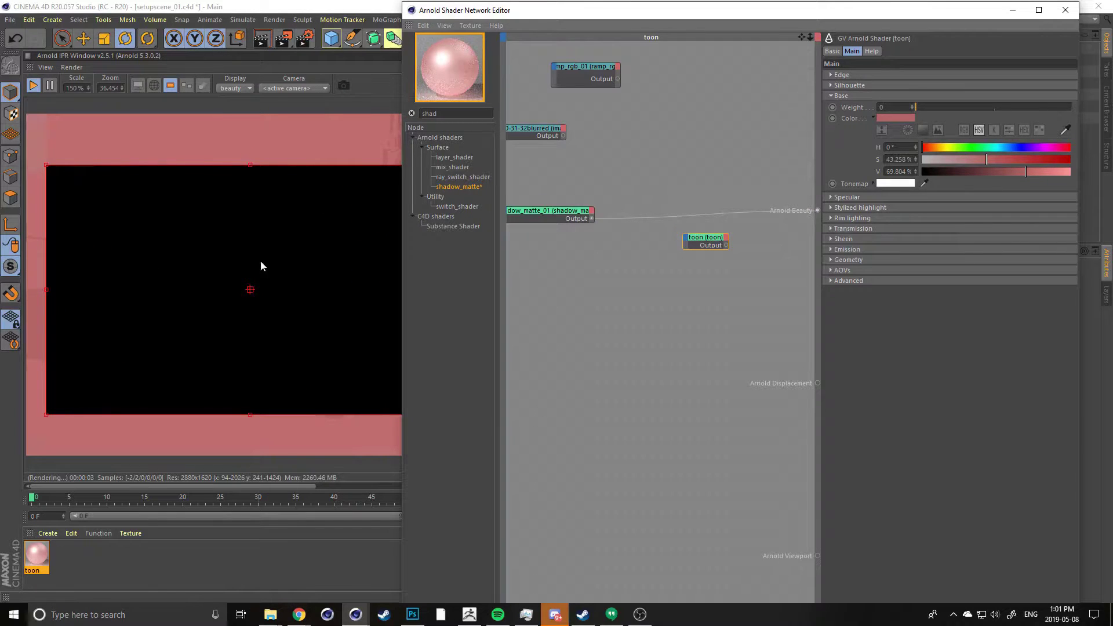
Move the shadow_matte node clear of the network's edge and set its Background option to background_color
left_click_drag(551, 216, 622, 193)
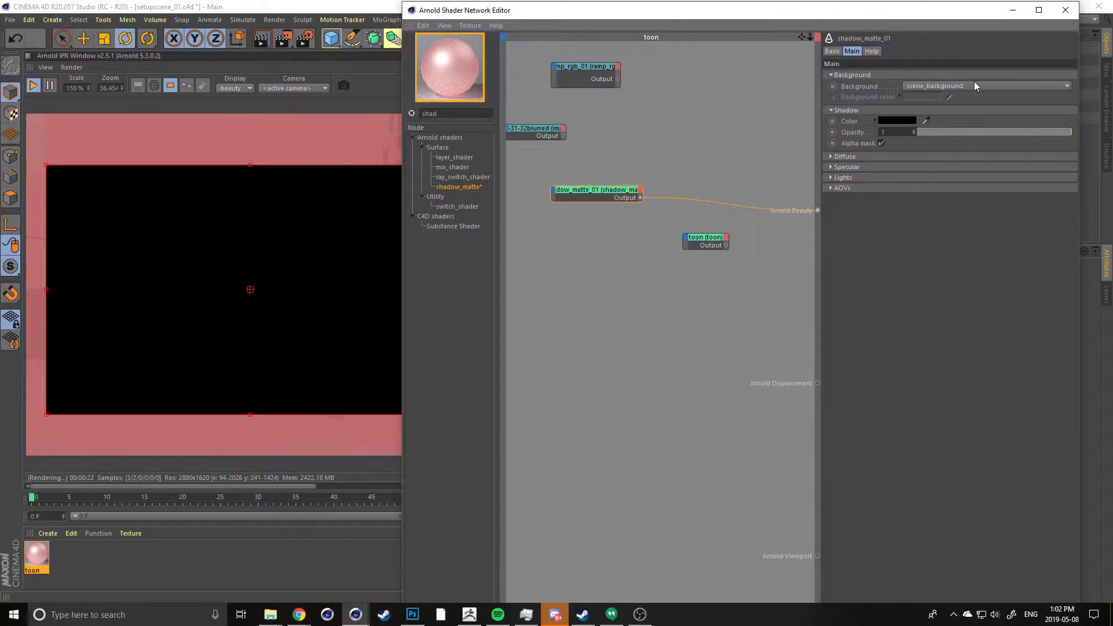
left_click(943, 85)
left_click(934, 109)
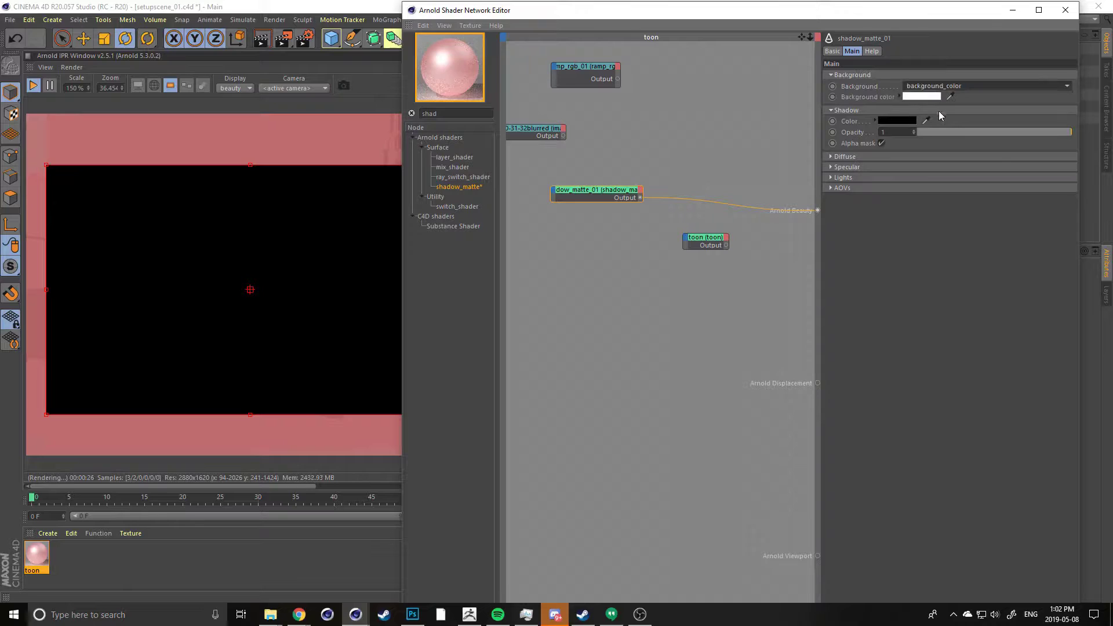
left_click(201, 293)
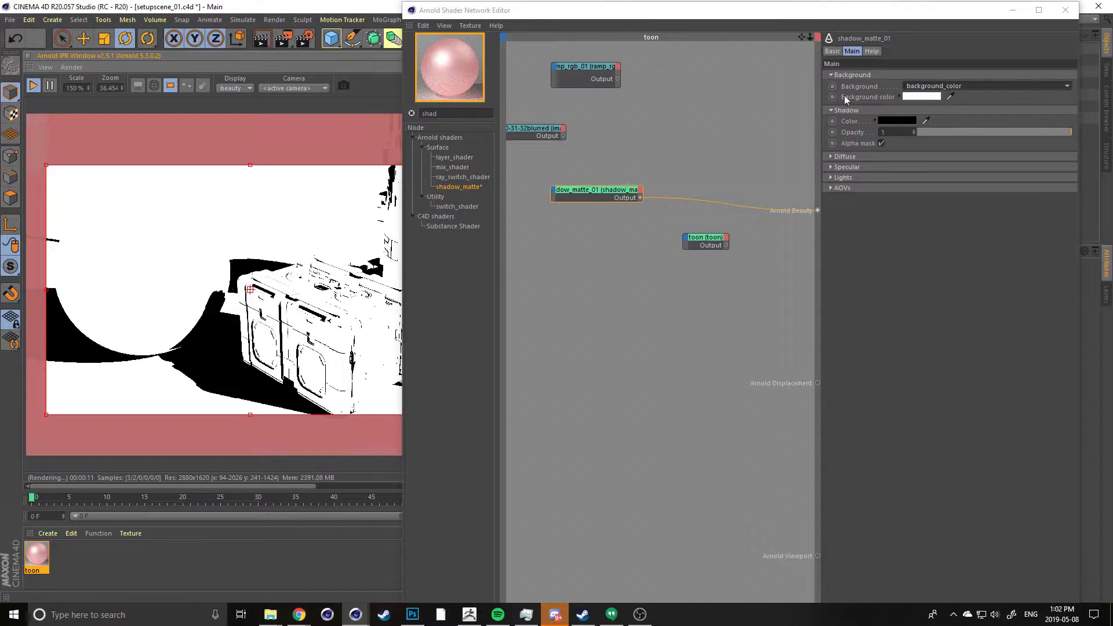
Set the shadow_matte shader's Diffuse Backlighting to 0.01 and inspect the shadow edge on the sphere
left_click(831, 156)
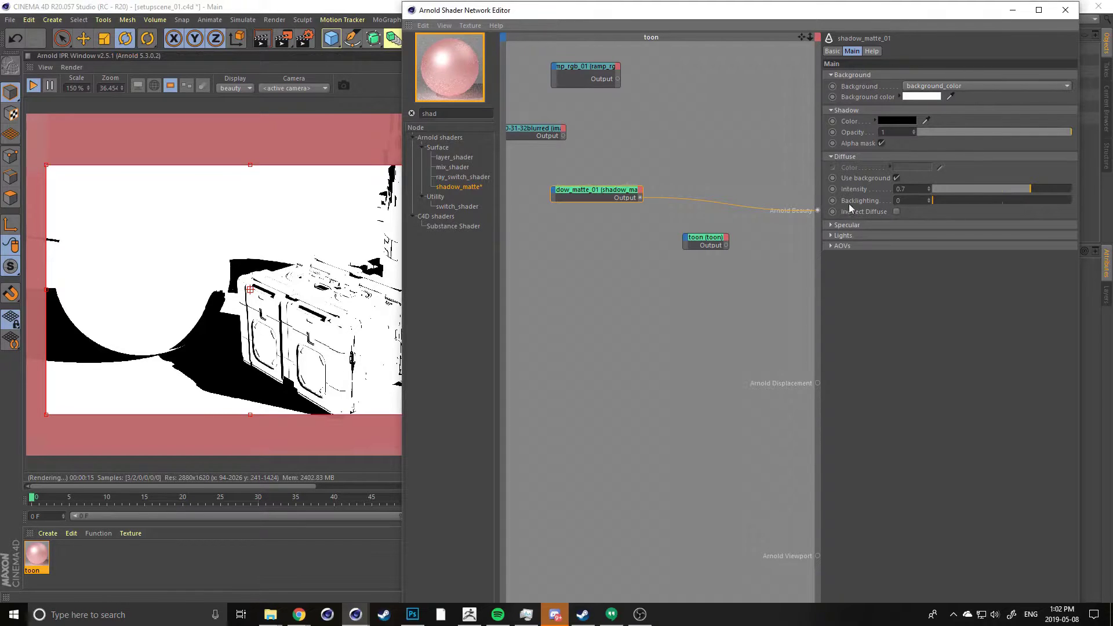
left_click(930, 198)
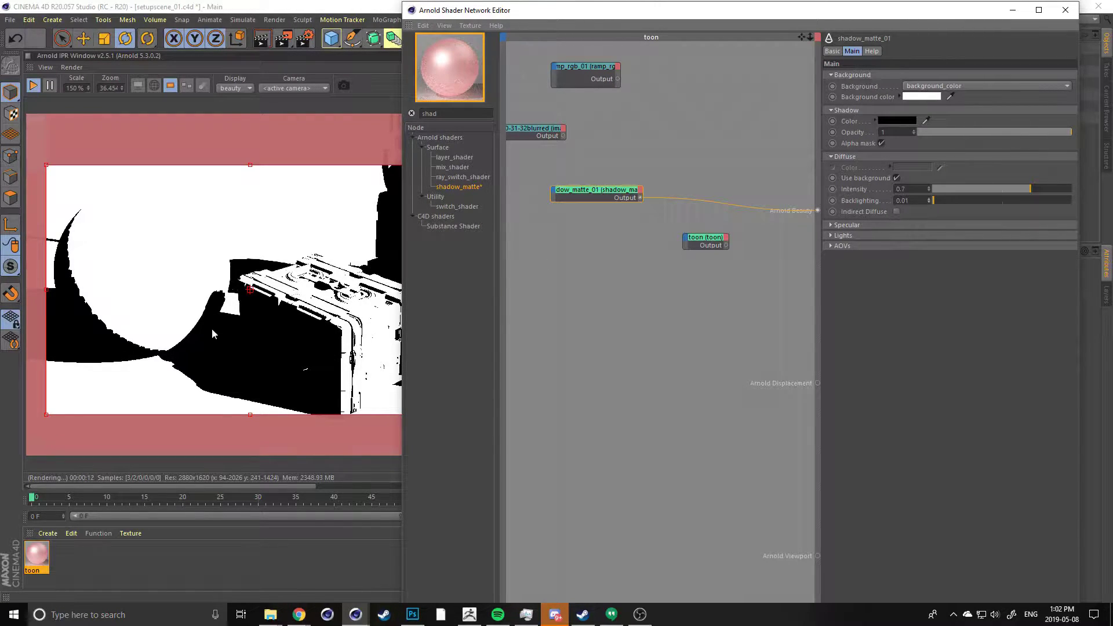
scroll(98, 325, "up", 3)
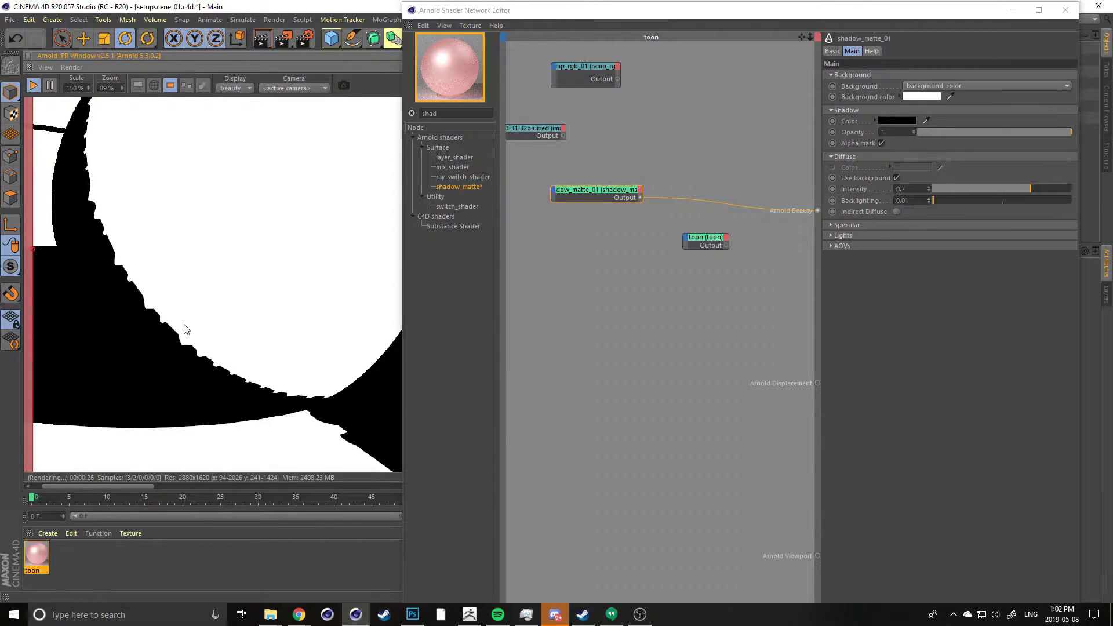
Move the shader network editor out of the way and add an Arnold Parameters tag to the Sphere
left_click_drag(469, 15, 439, 376)
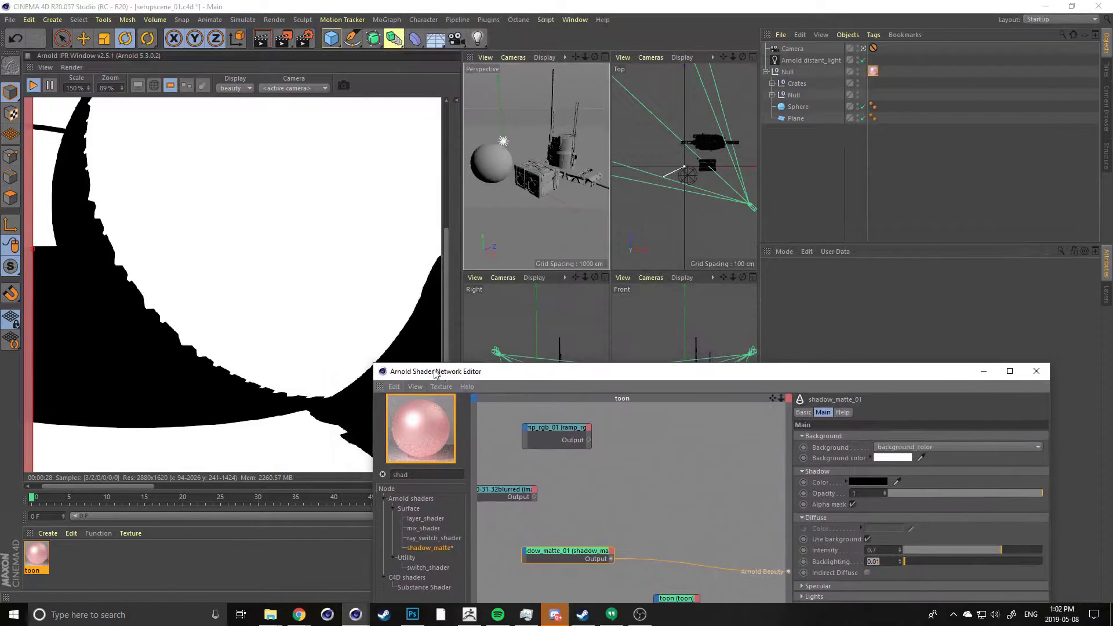
left_click(798, 107)
right_click(797, 109)
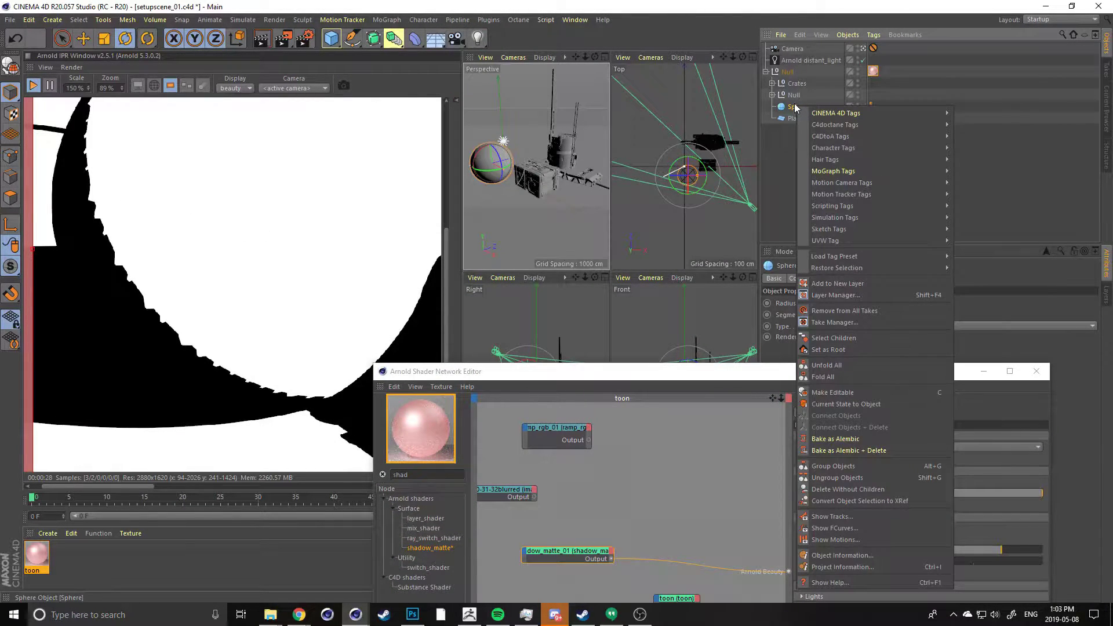
mouse_move(830, 136)
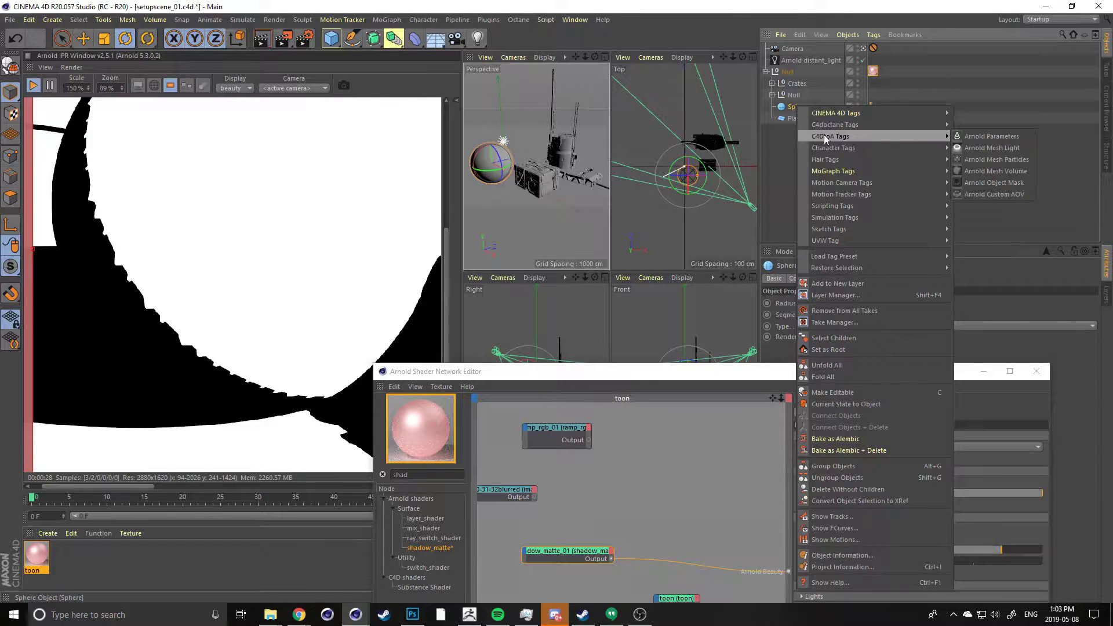
left_click(971, 137)
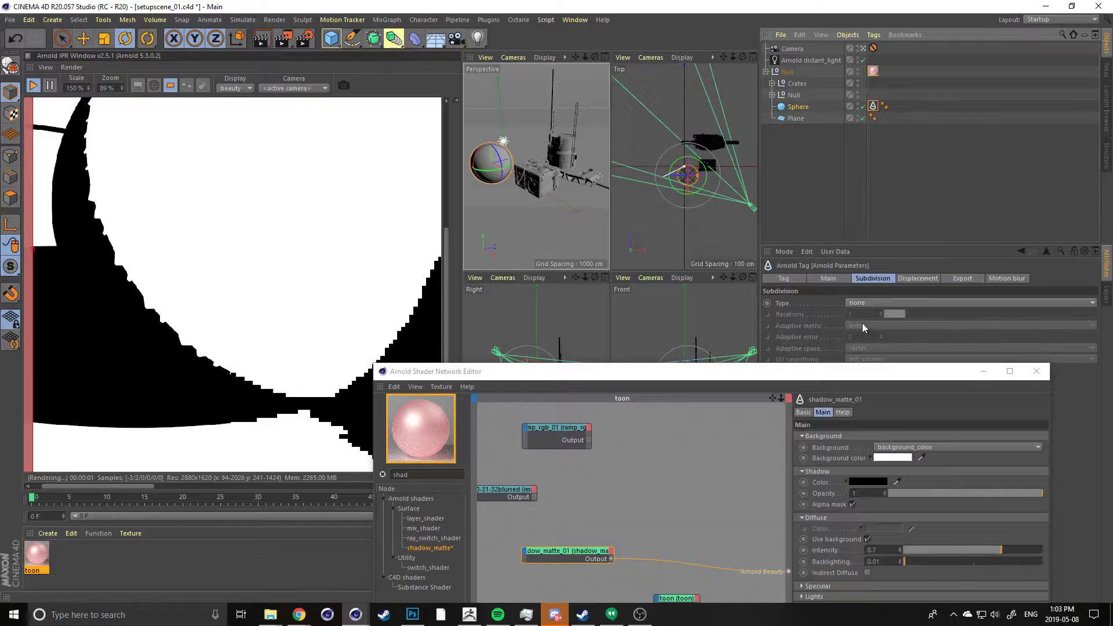
Set the Subdivision type of the Sphere's Arnold Parameters tag to catclark, moving the shader editor aside
left_click(845, 377)
left_click_drag(844, 378, 512, 387)
left_click(821, 286)
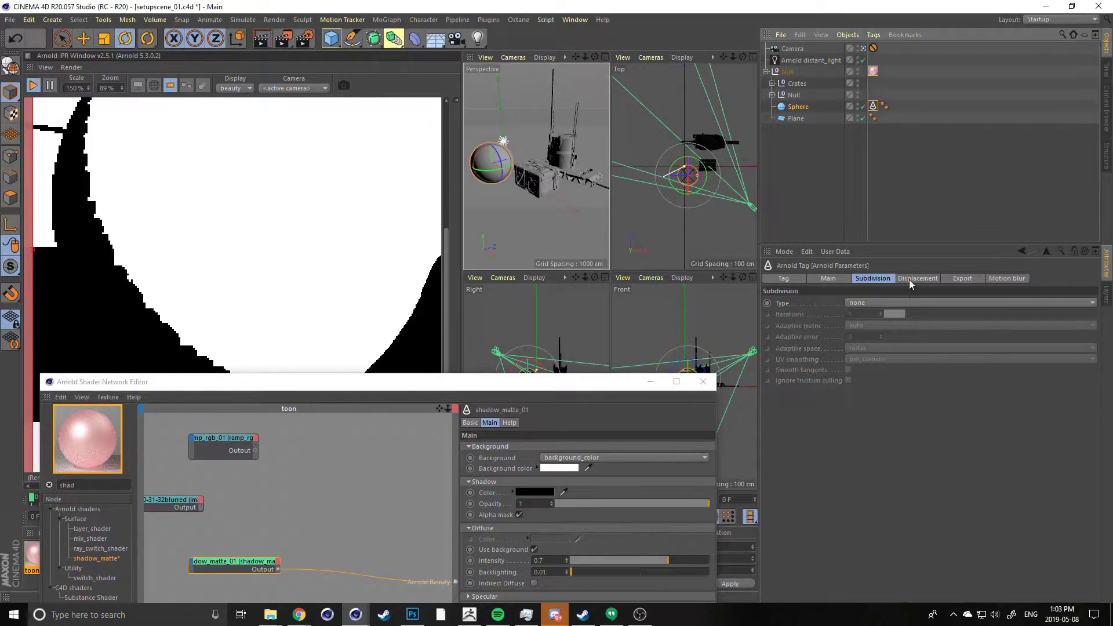
left_click(874, 281)
left_click(869, 303)
left_click(862, 323)
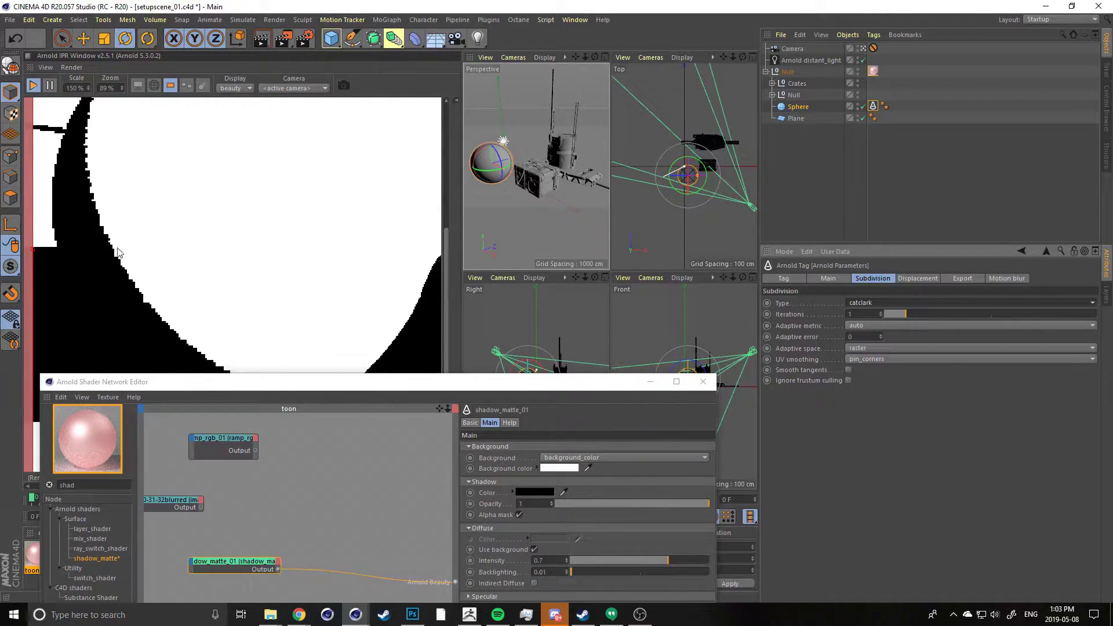
Try 3 subdivision iterations on the Sphere, inspect the shadow edge, and set the iterations back to 1
left_click(881, 312)
left_click(881, 312)
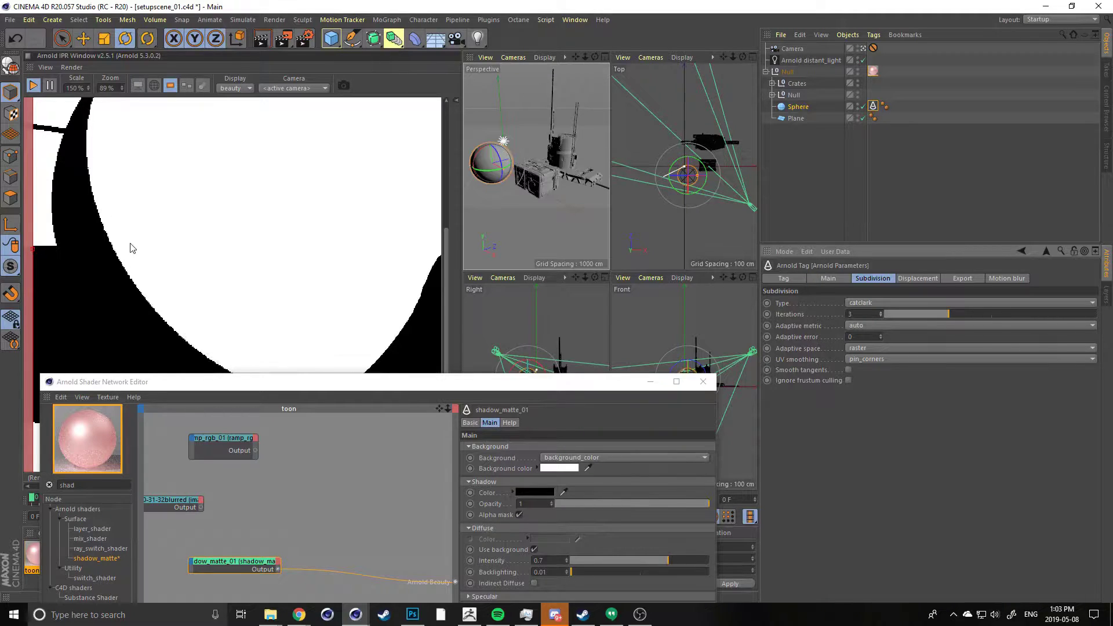
scroll(124, 232, "down", 3)
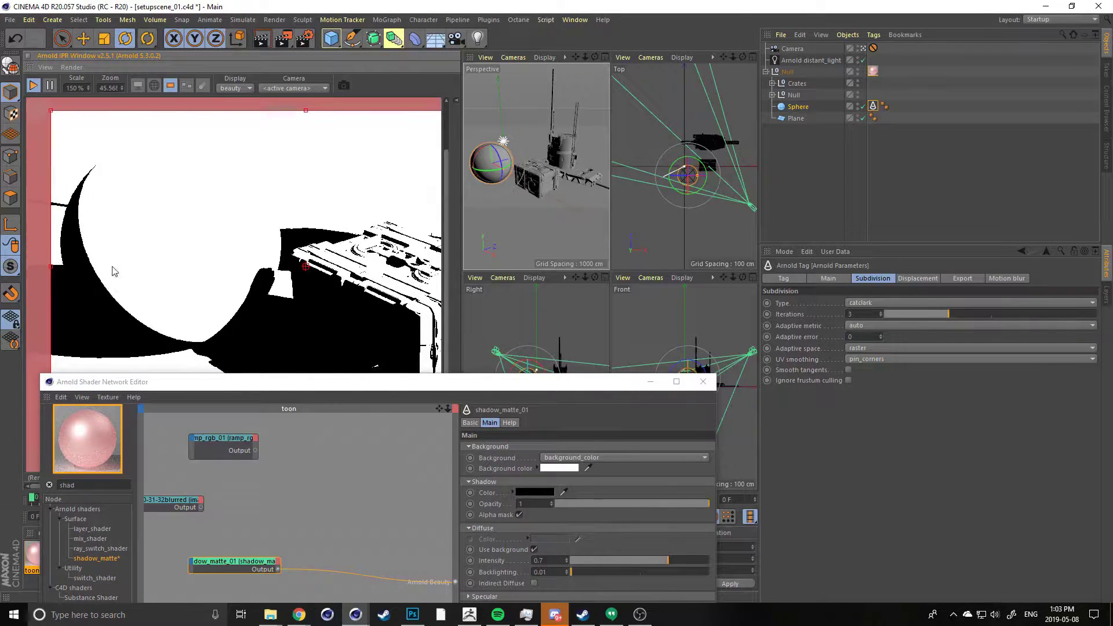
scroll(101, 247, "up", 1)
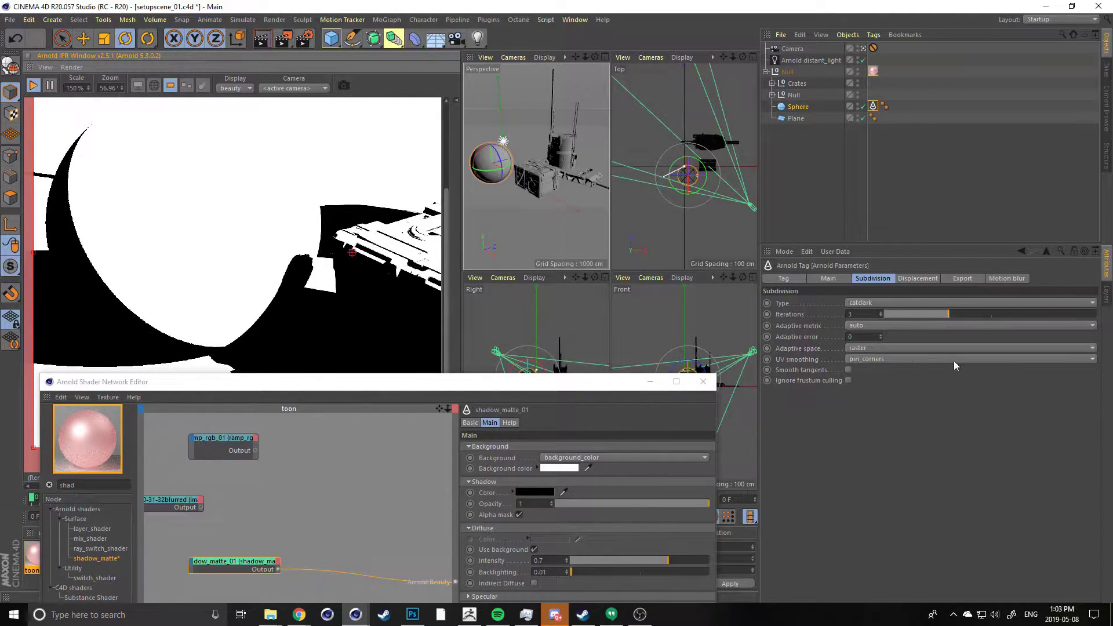
left_click(903, 313)
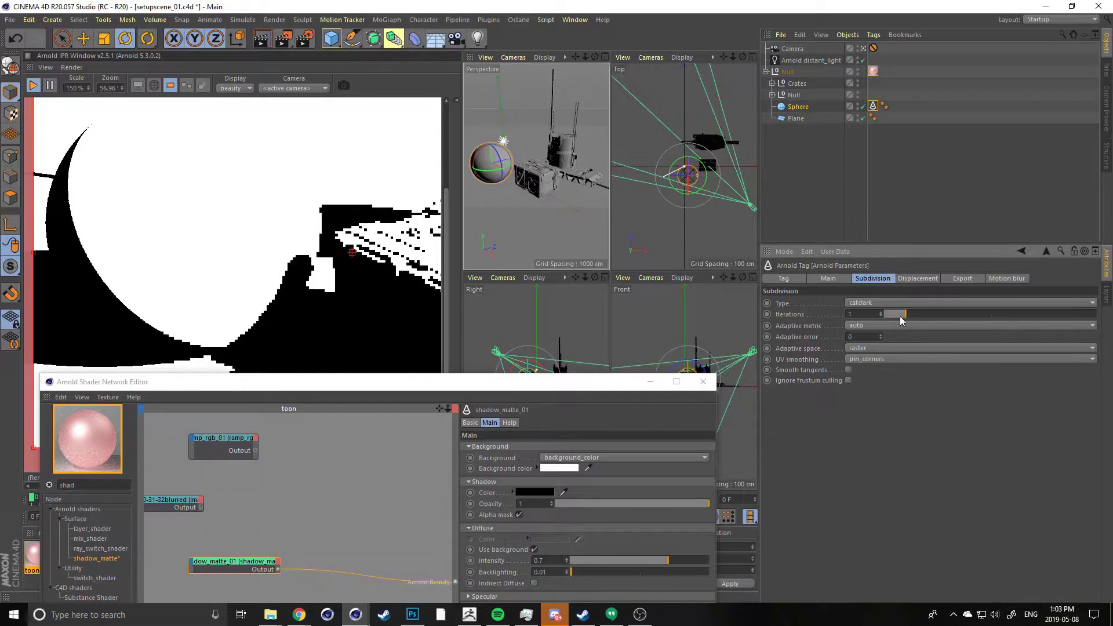
Move the shader network editor back beside the render preview, reframe the render, and reposition the shadow_matte node
left_click_drag(368, 394, 752, 14)
middle_click_drag(122, 255, 132, 273)
middle_click_drag(216, 262, 103, 282)
left_click_drag(104, 282, 286, 282)
middle_click_drag(286, 282, 266, 289)
scroll(150, 293, "up", 1)
scroll(224, 326, "down", 2)
middle_click_drag(149, 293, 204, 321)
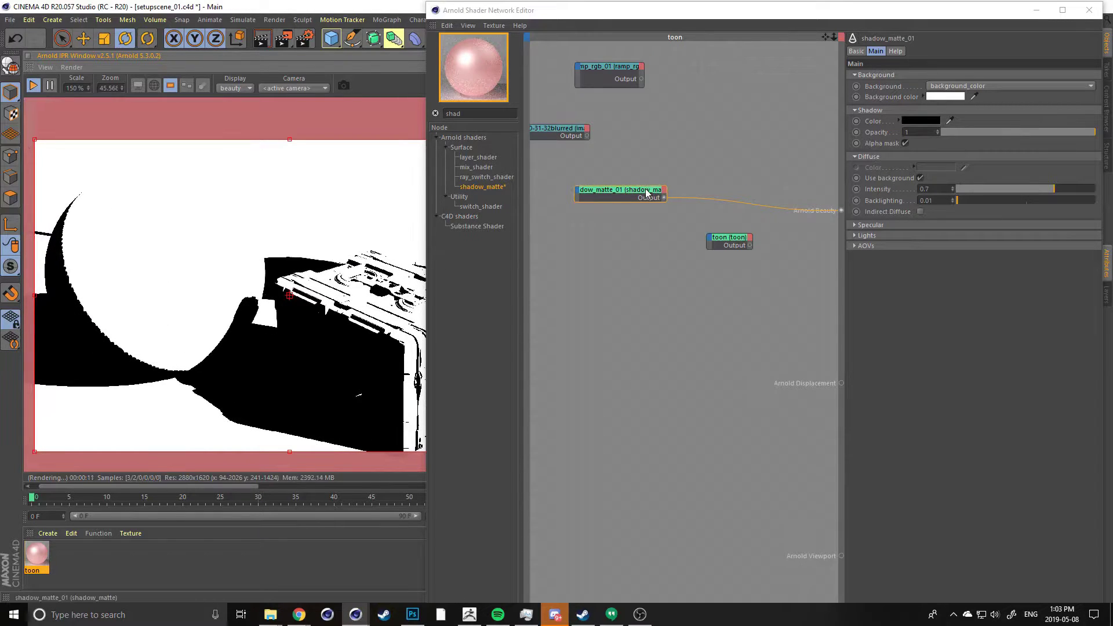
left_click_drag(647, 192, 639, 206)
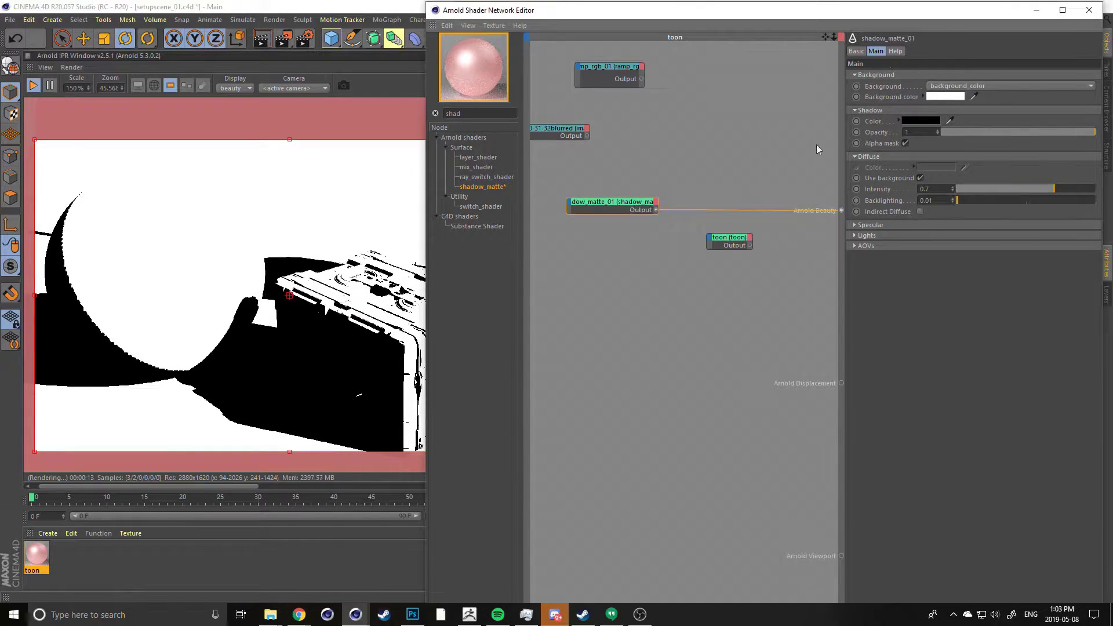
Reposition the shadow_matte node and connect the toon node's output to Arnold Beauty
left_click_drag(606, 204, 530, 188)
middle_click_drag(535, 251, 617, 250)
left_click_drag(597, 186, 563, 170)
left_click_drag(569, 168, 569, 168)
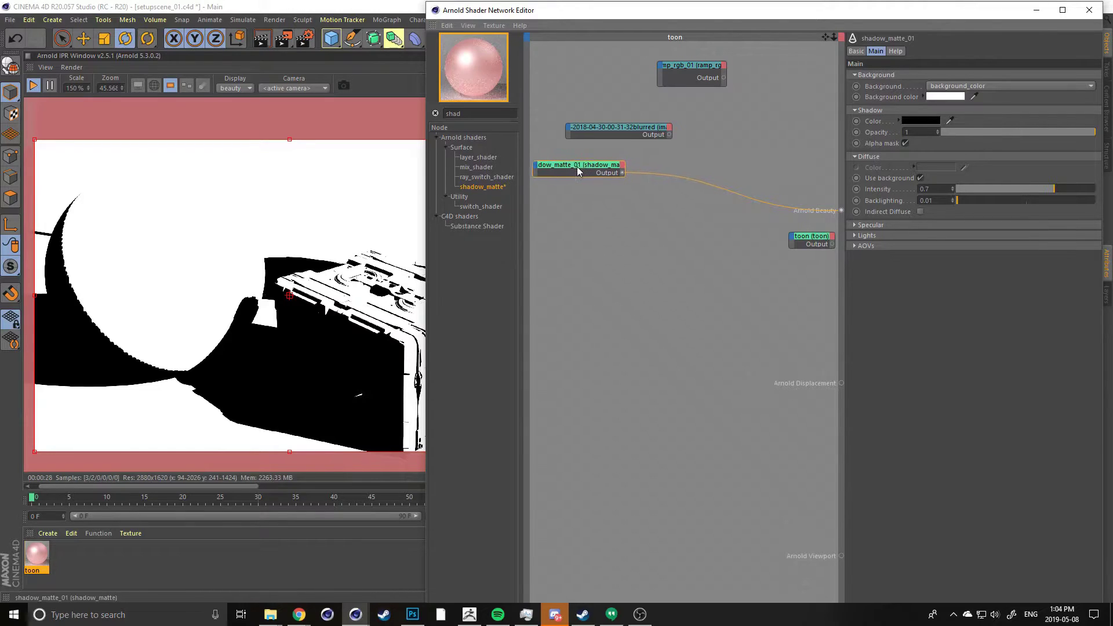
left_click_drag(582, 169, 581, 167)
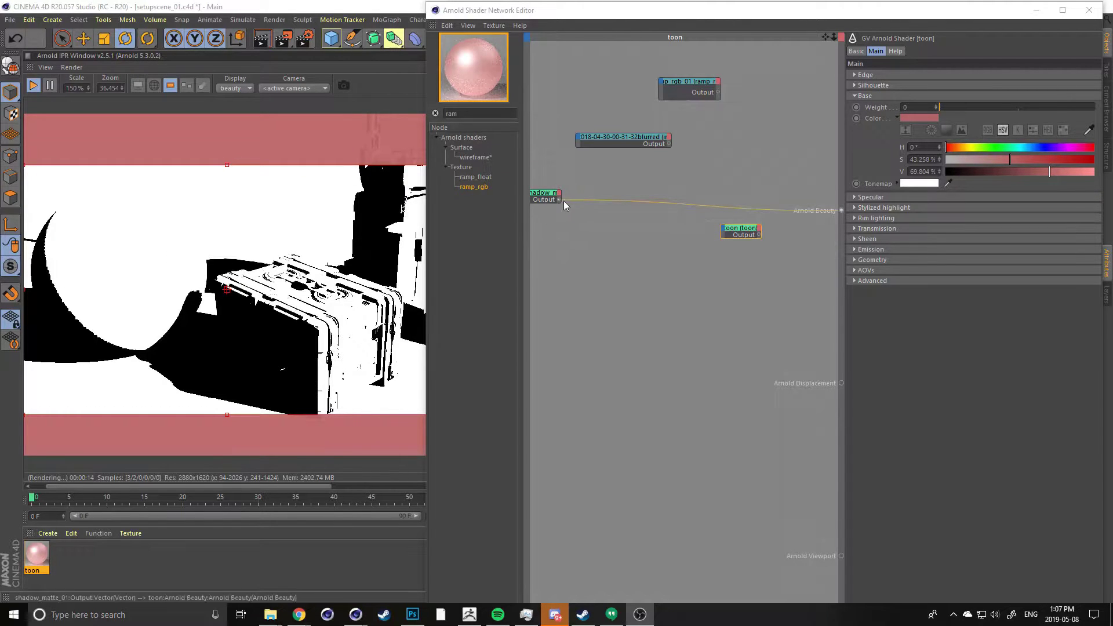
left_click_drag(759, 234, 840, 211)
left_click_drag(536, 200, 589, 224)
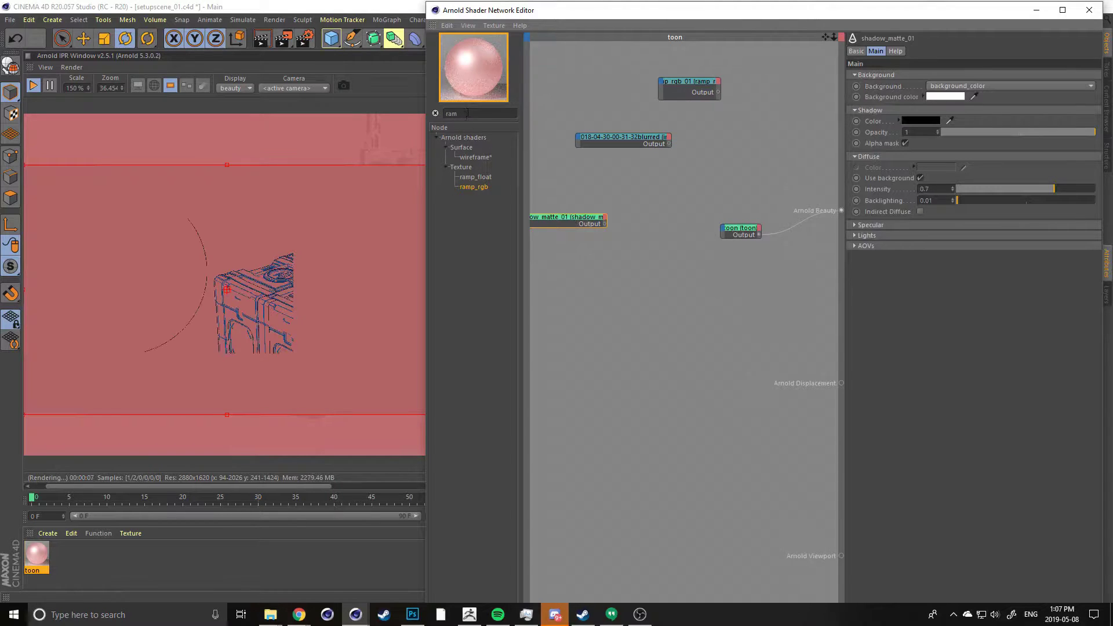
Add a second ramp_rgb node between shadow_matte and toon, and connect the shadow_matte output to its Input
key("BackSpace")
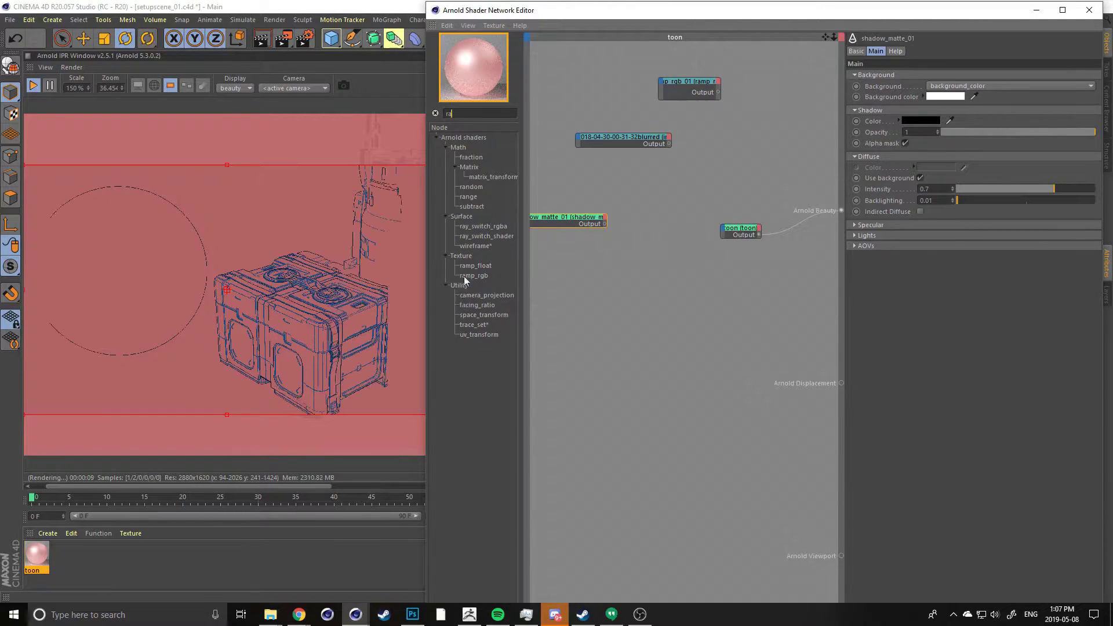
type("m")
left_click_drag(590, 243, 661, 272)
left_click_drag(597, 222, 638, 265)
mouse_move(650, 268)
left_click(721, 269)
left_click_drag(665, 263, 627, 246)
left_click_drag(511, 216, 522, 224)
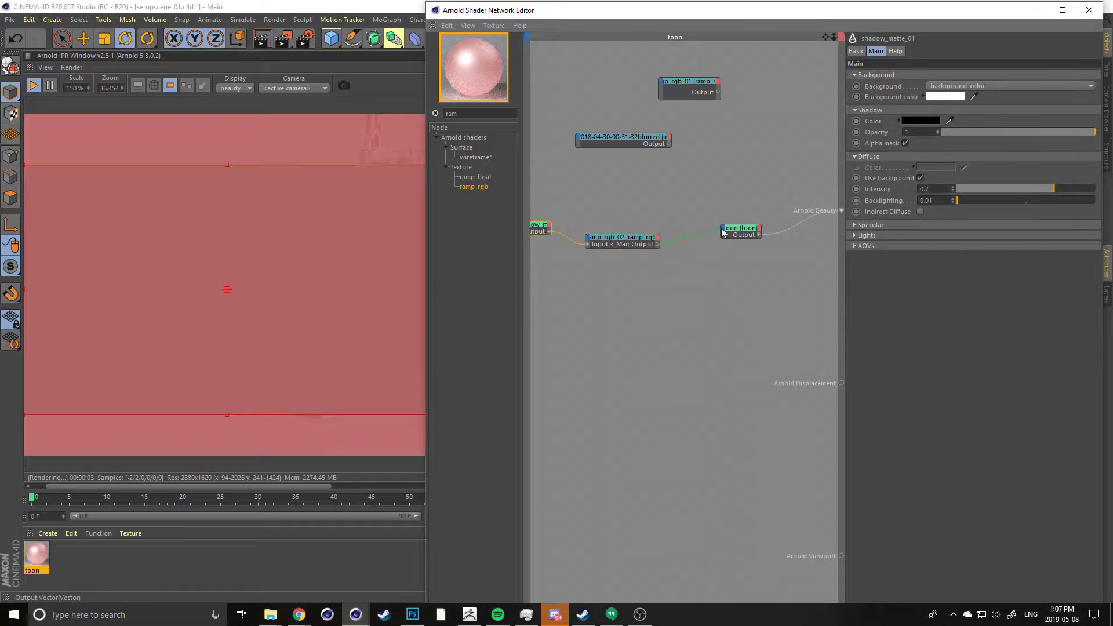
Connect the new ramp_rgb node's output to the toon node's Emission Color and tidy the shadow_matte node's position
left_click_drag(723, 232, 724, 233)
mouse_move(734, 239)
mouse_move(797, 328)
left_click(830, 340)
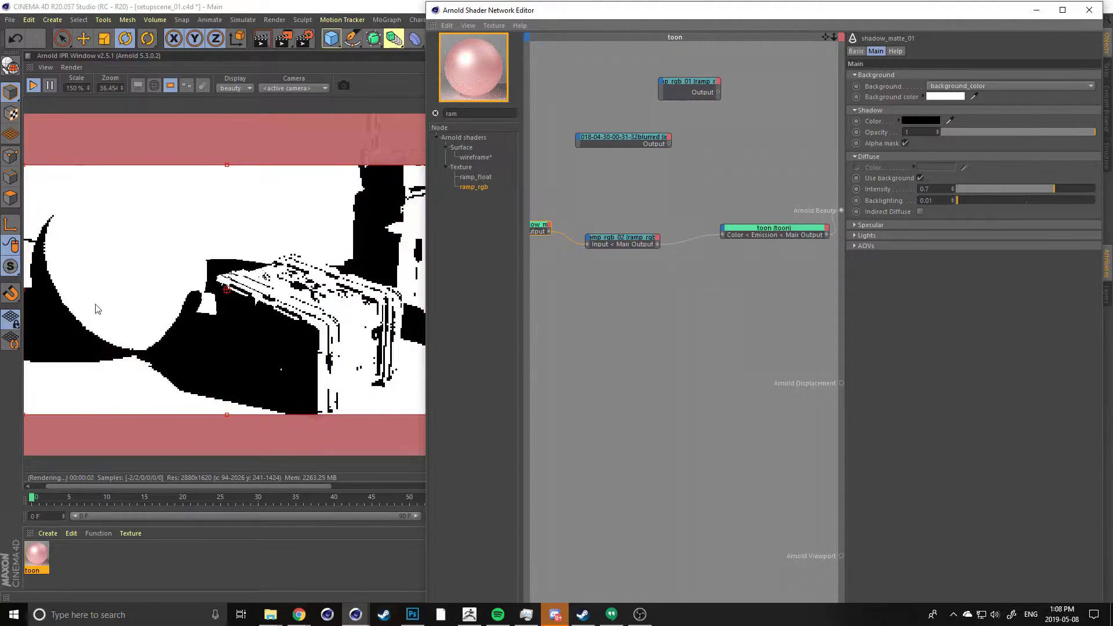
middle_click_drag(630, 215, 664, 212)
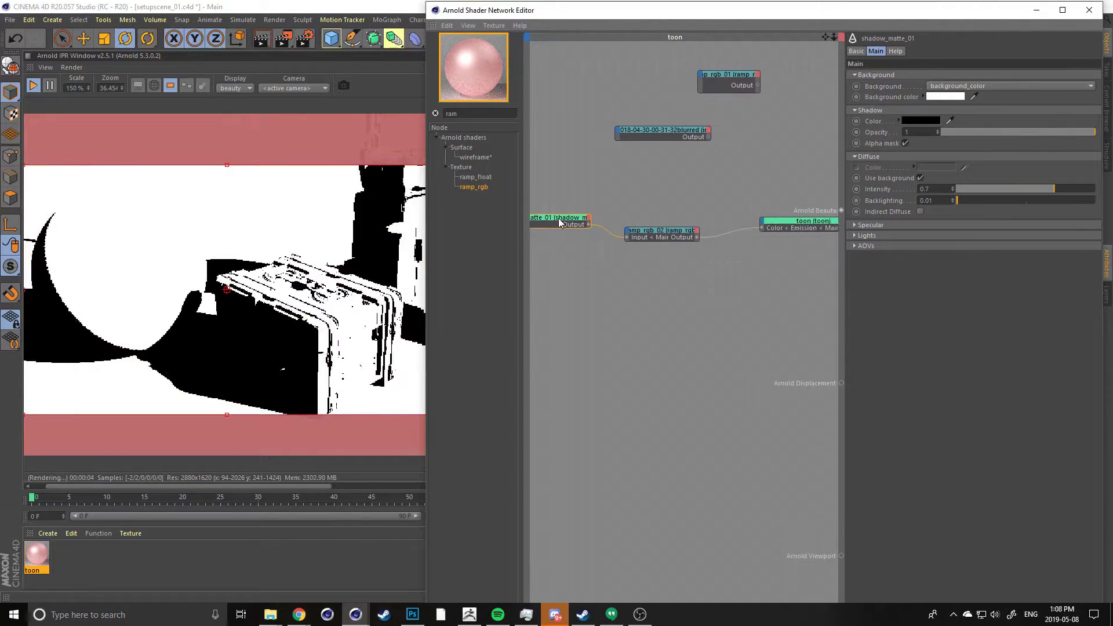
left_click_drag(559, 221, 562, 209)
Set the white end knot of the ramp_rgb_02 gradient to a muted green with H 159°, S 51% and V 69%
left_click(640, 235)
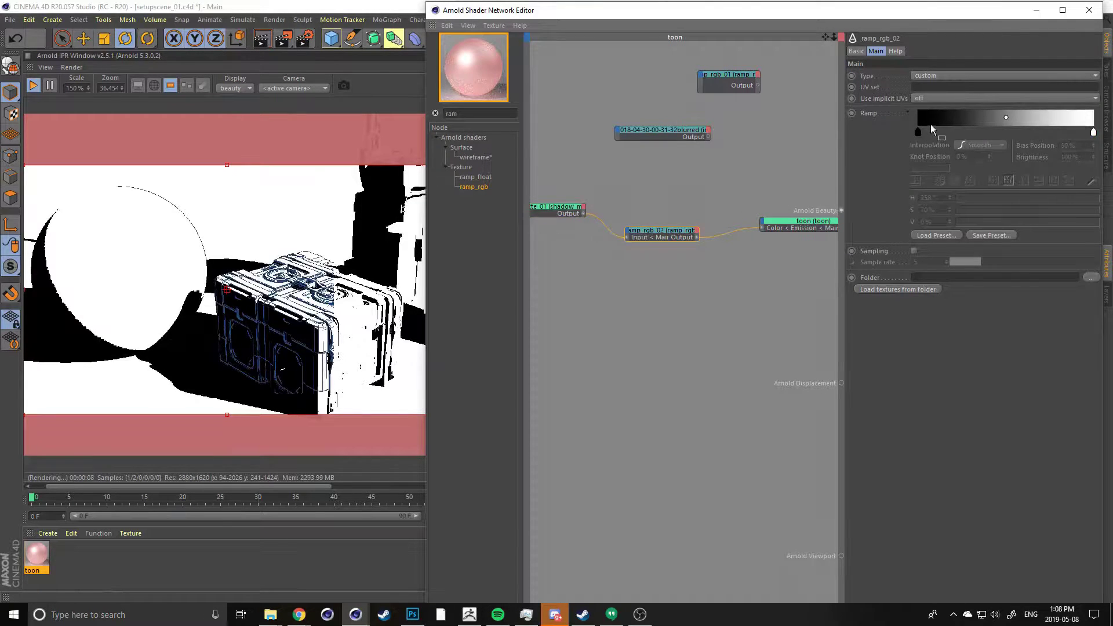
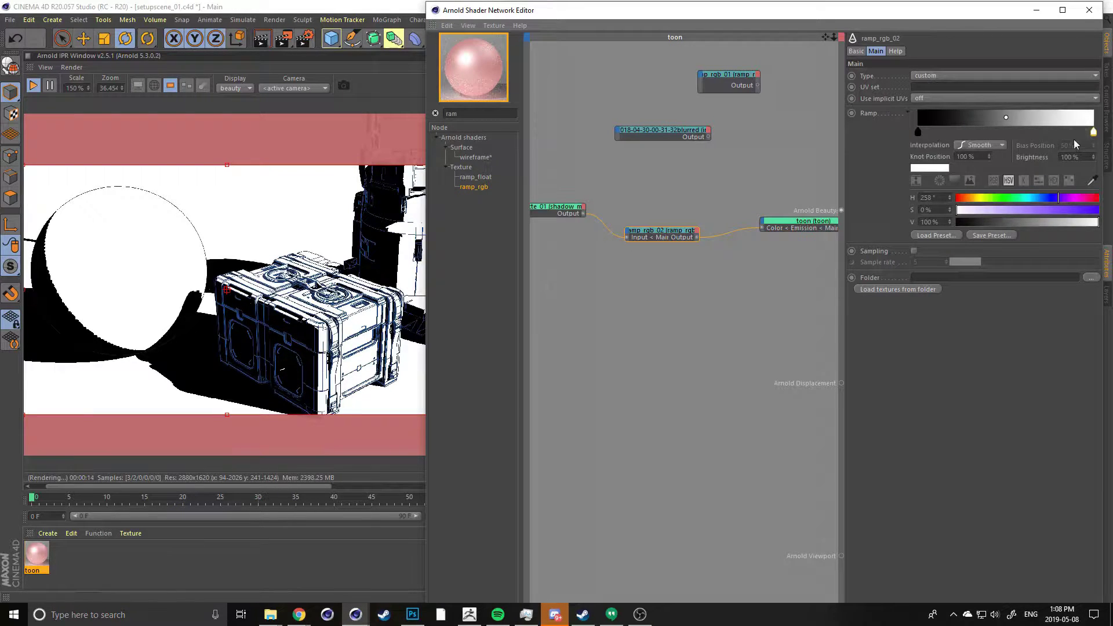
left_click(1005, 210)
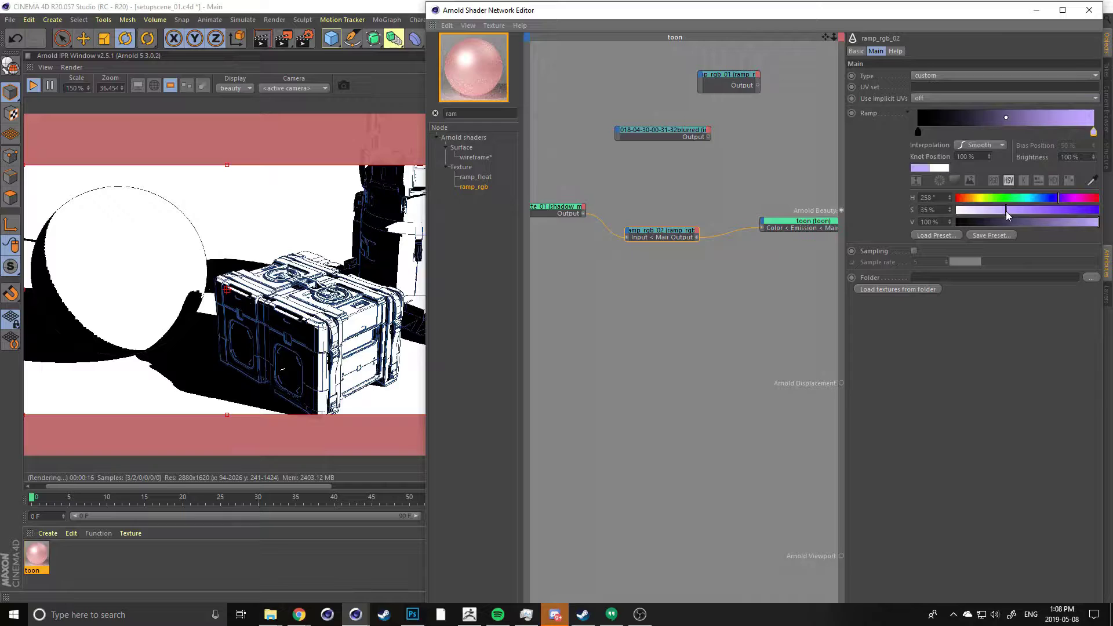
left_click(987, 199)
left_click(1019, 198)
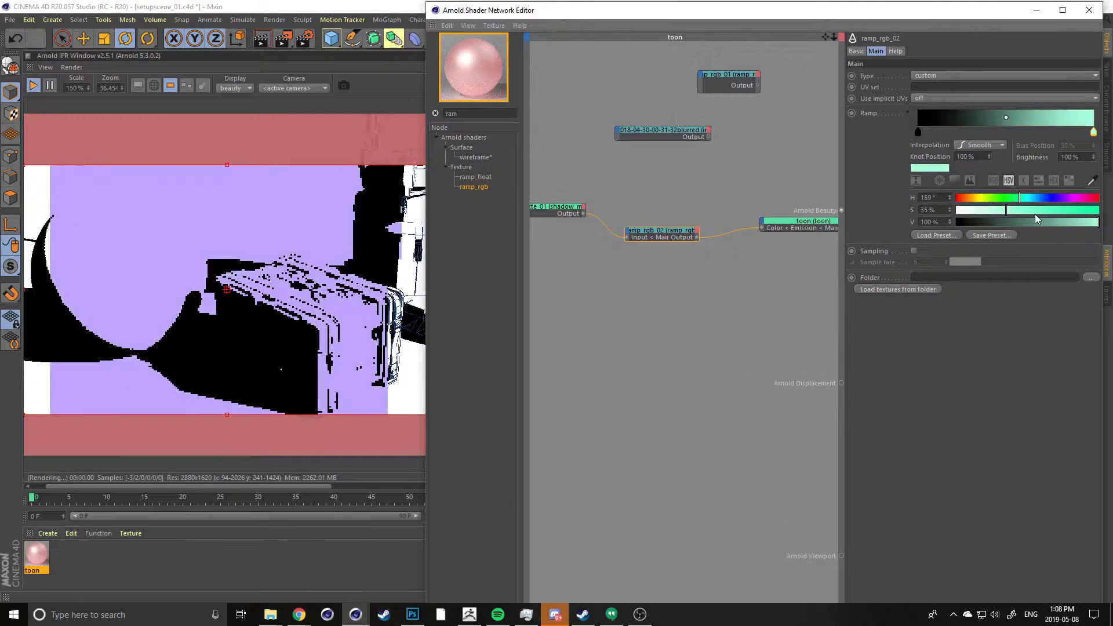
left_click(1040, 210)
left_click(1069, 223)
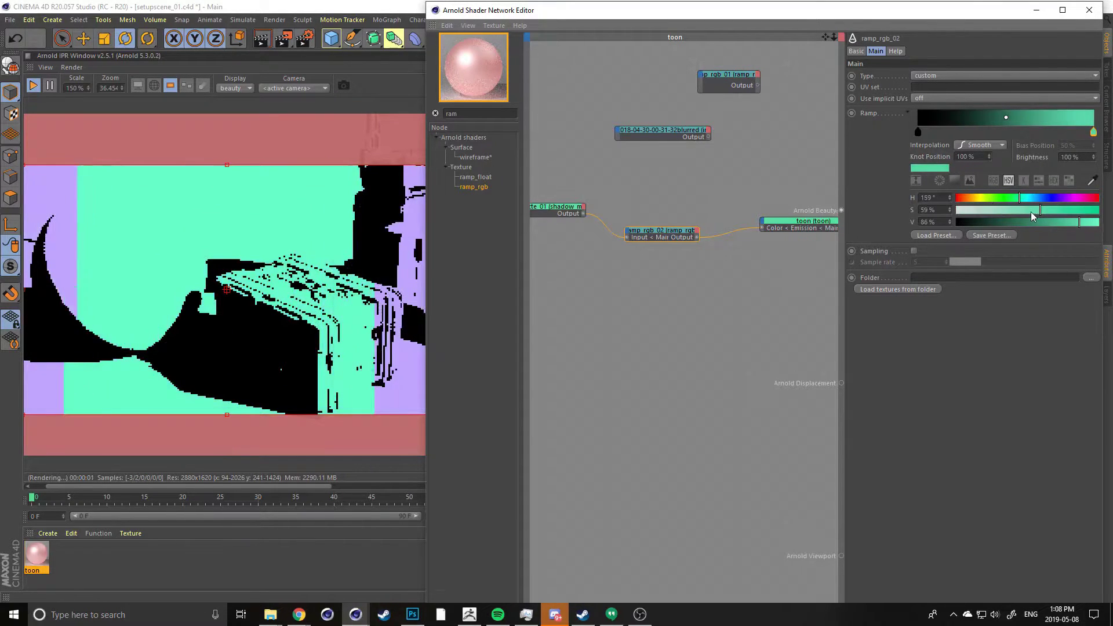
left_click(1028, 210)
left_click(1054, 221)
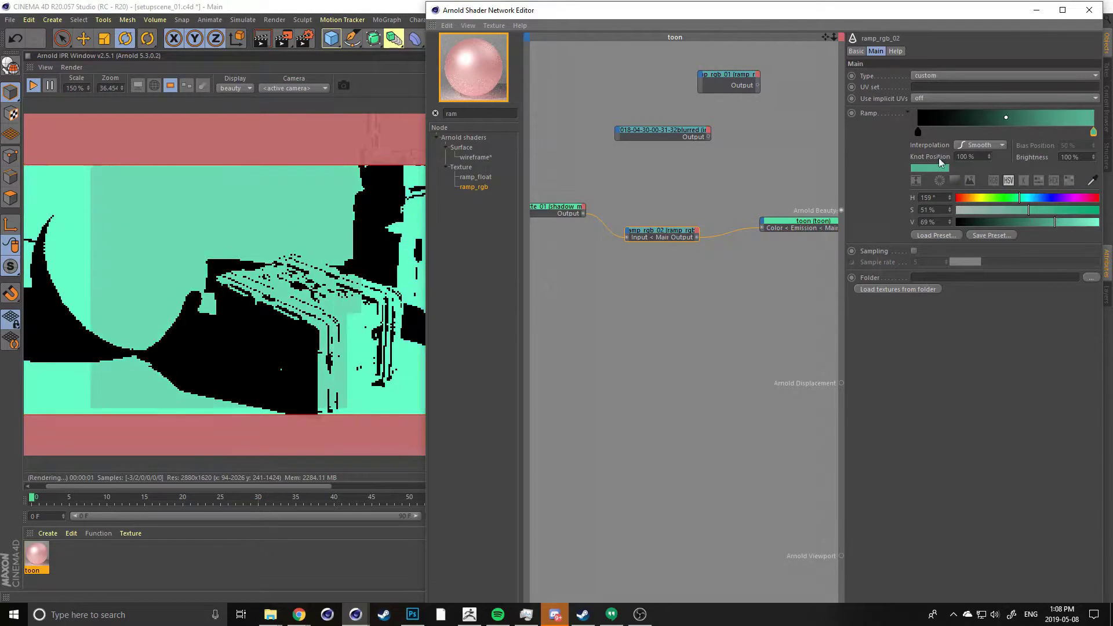
Set the black start knot of the ramp_rgb_02 gradient to a blue with H 232°, S 65% and V 57%
left_click(918, 133)
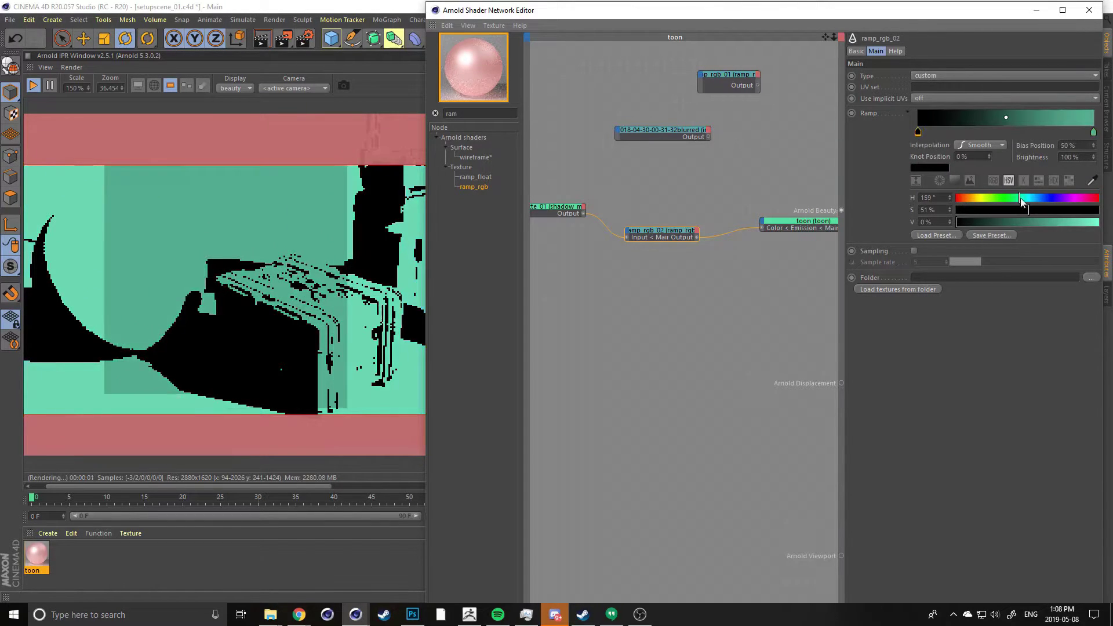
left_click(1047, 197)
left_click(1020, 221)
left_click(1049, 209)
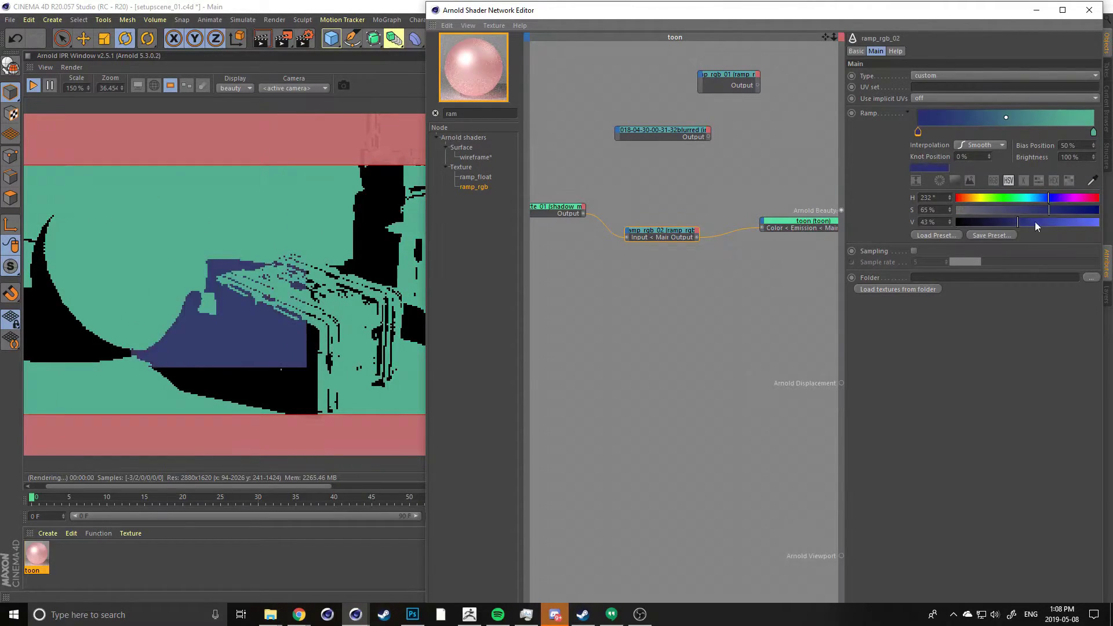
left_click(1037, 222)
Examine the two-color shading on the sphere and crates in the IPR render, both close up and as a whole
left_click(197, 272)
scroll(168, 293, "down", 5)
scroll(117, 307, "up", 4)
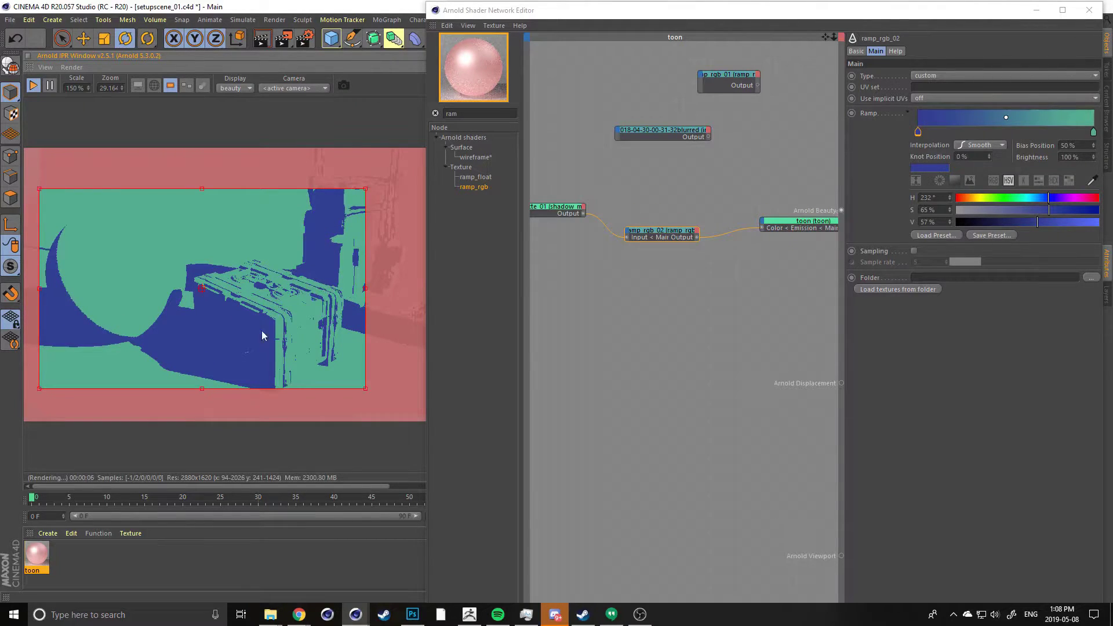
middle_click_drag(198, 299, 201, 300)
scroll(126, 363, "up", 3)
scroll(127, 363, "up", 1)
scroll(102, 361, "down", 2)
scroll(134, 348, "down", 3)
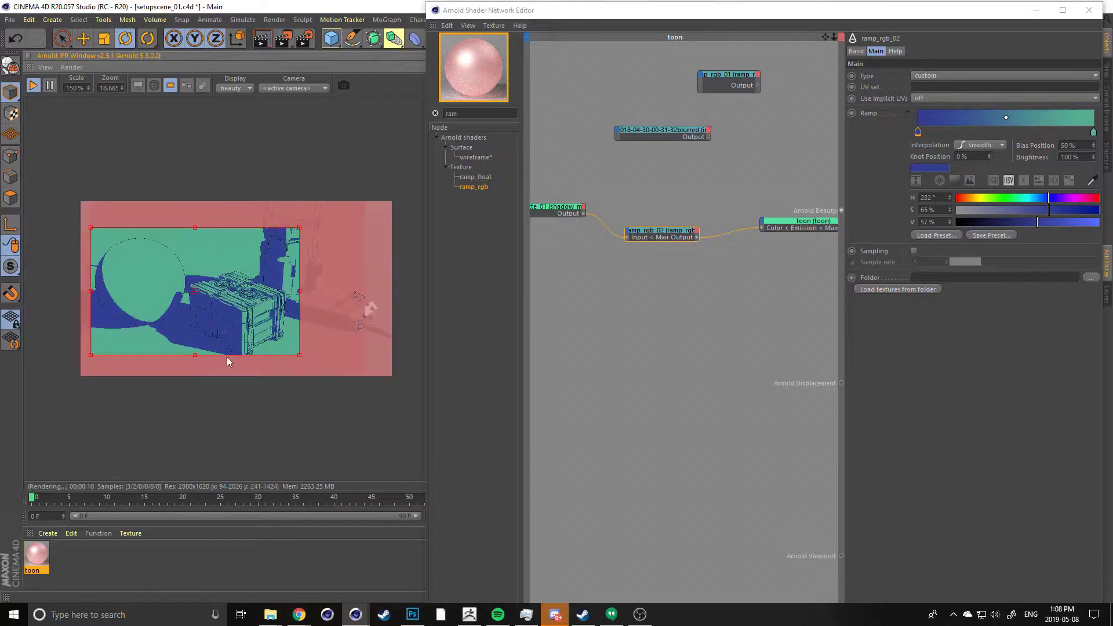
scroll(223, 349, "up", 2)
middle_click_drag(215, 347, 244, 316)
scroll(201, 317, "up", 2)
scroll(139, 363, "up", 1)
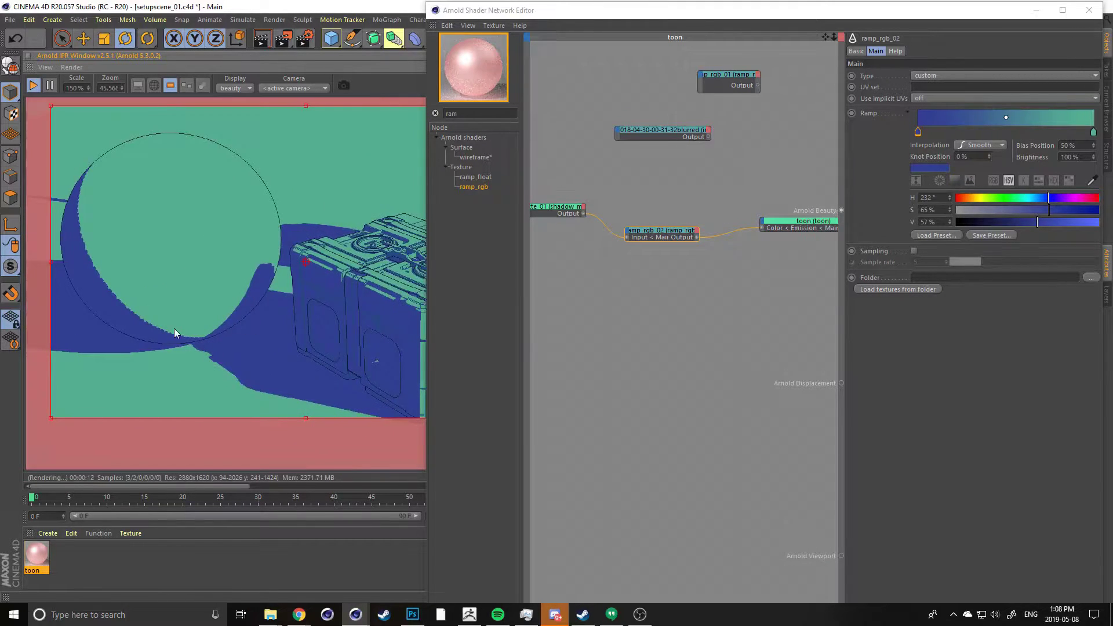
scroll(174, 328, "down", 3)
scroll(145, 353, "up", 1)
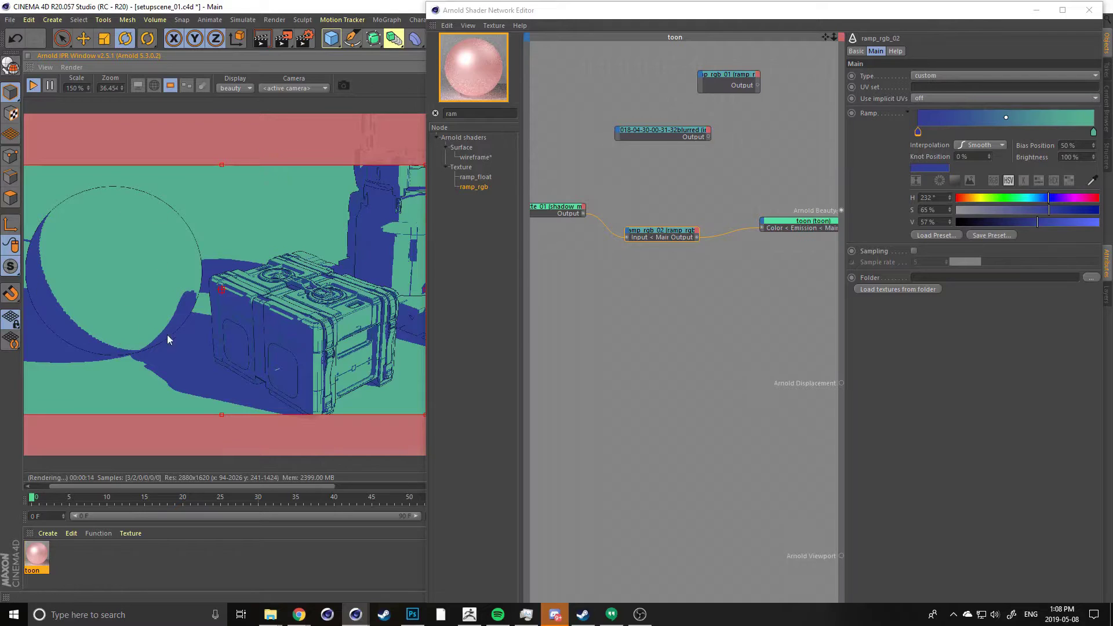
middle_click_drag(226, 346, 282, 343)
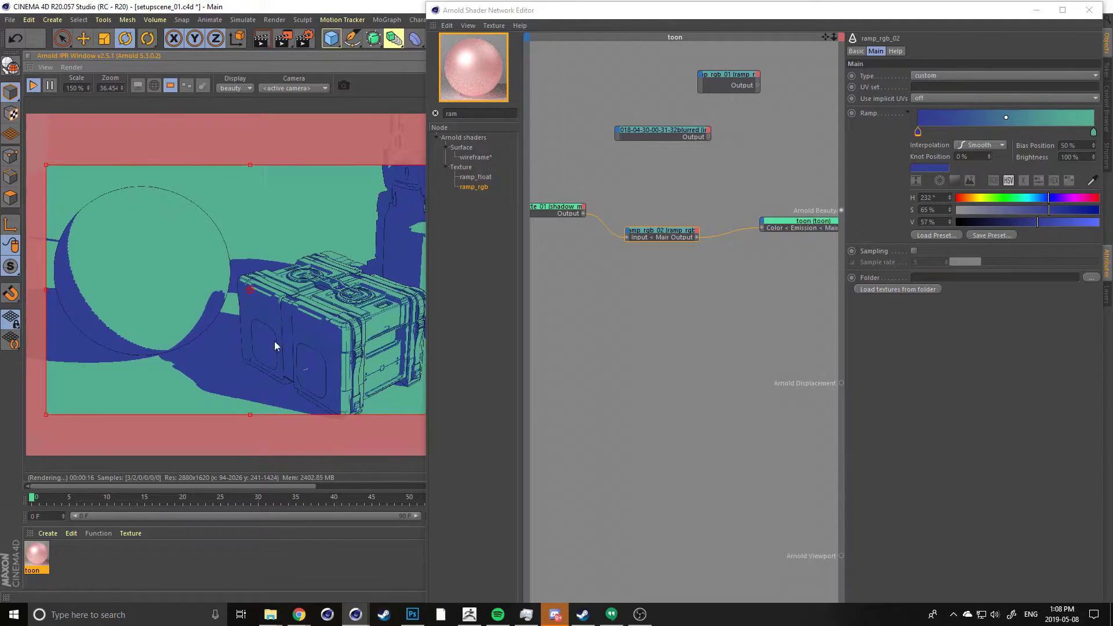
scroll(222, 319, "down", 1)
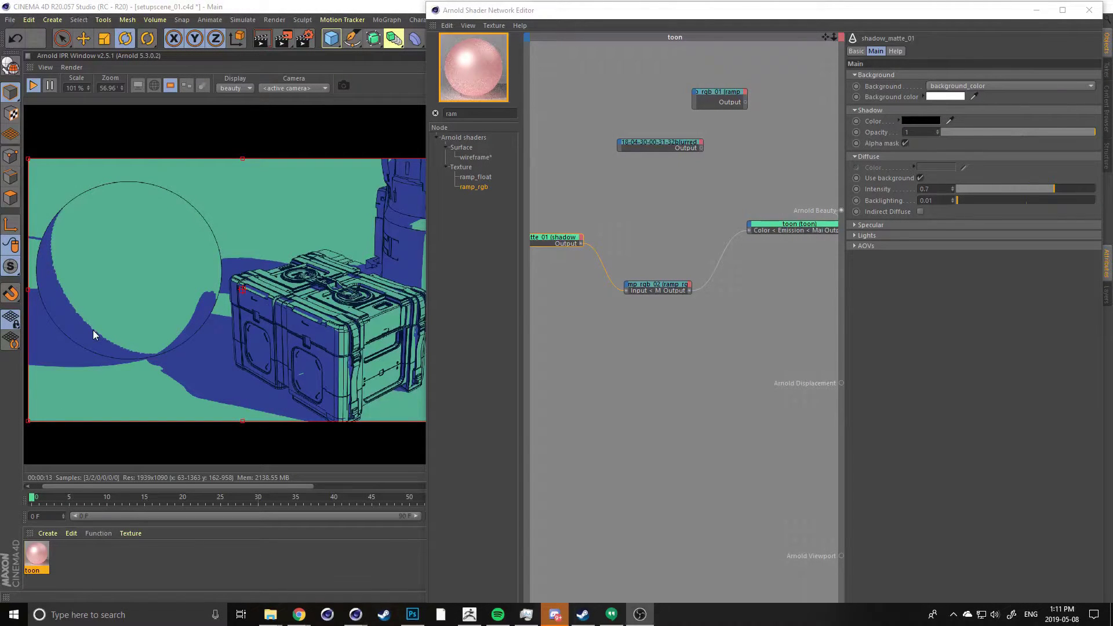
Connect the shadow_matte output to the toon node's Edge detection Mask color as well
left_click_drag(556, 237, 554, 210)
left_click(113, 369)
scroll(113, 369, "up", 1)
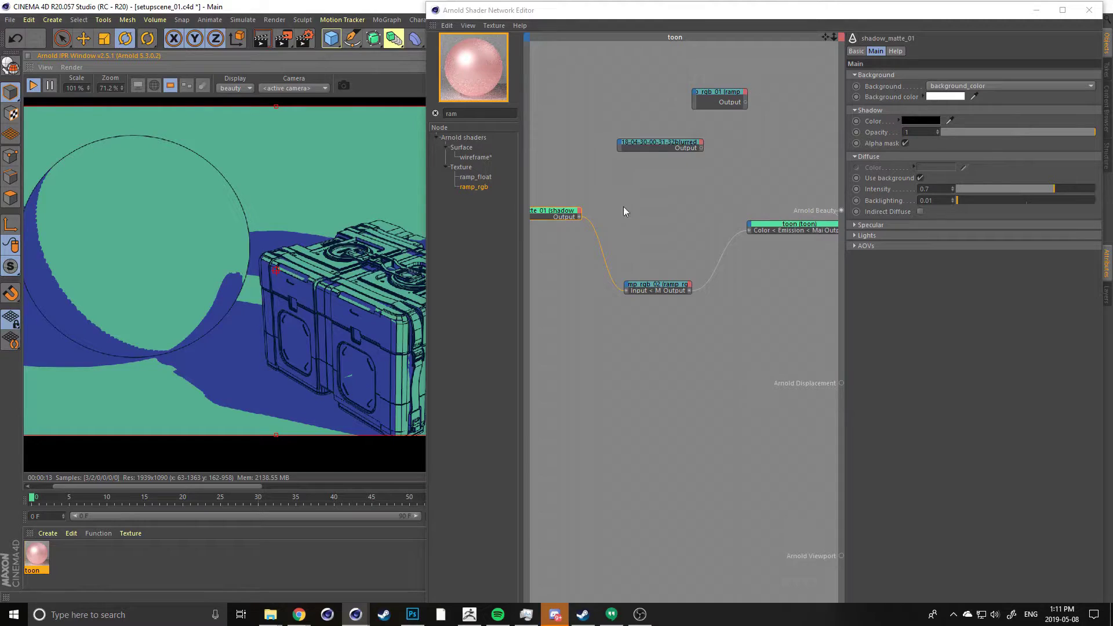
left_click_drag(568, 214, 576, 202)
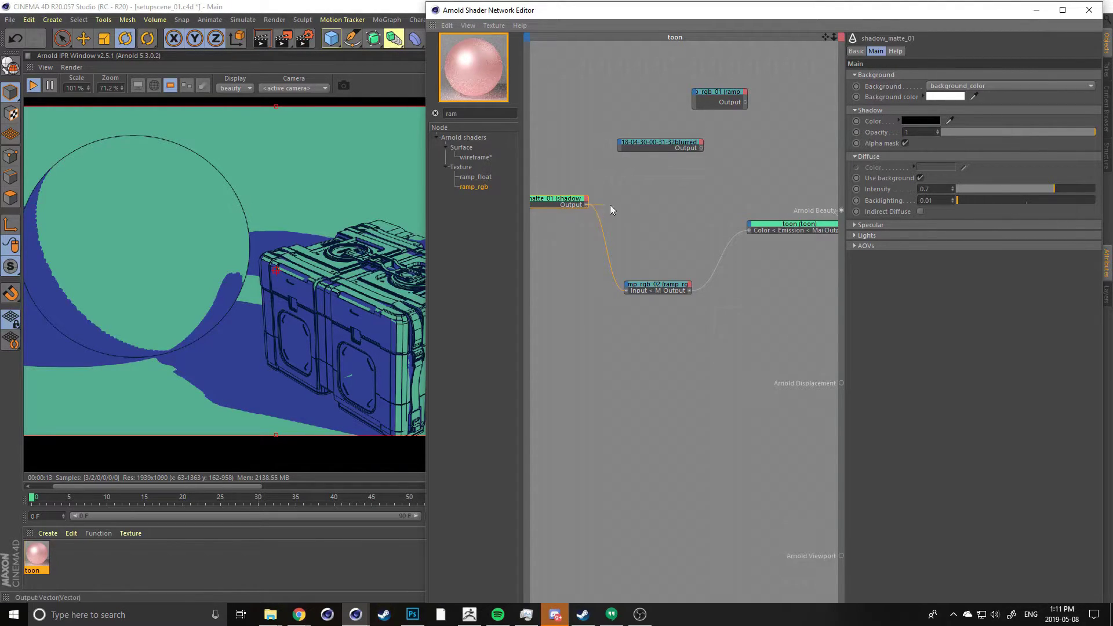
left_click_drag(731, 224, 750, 229)
mouse_move(765, 231)
mouse_move(807, 232)
mouse_move(863, 278)
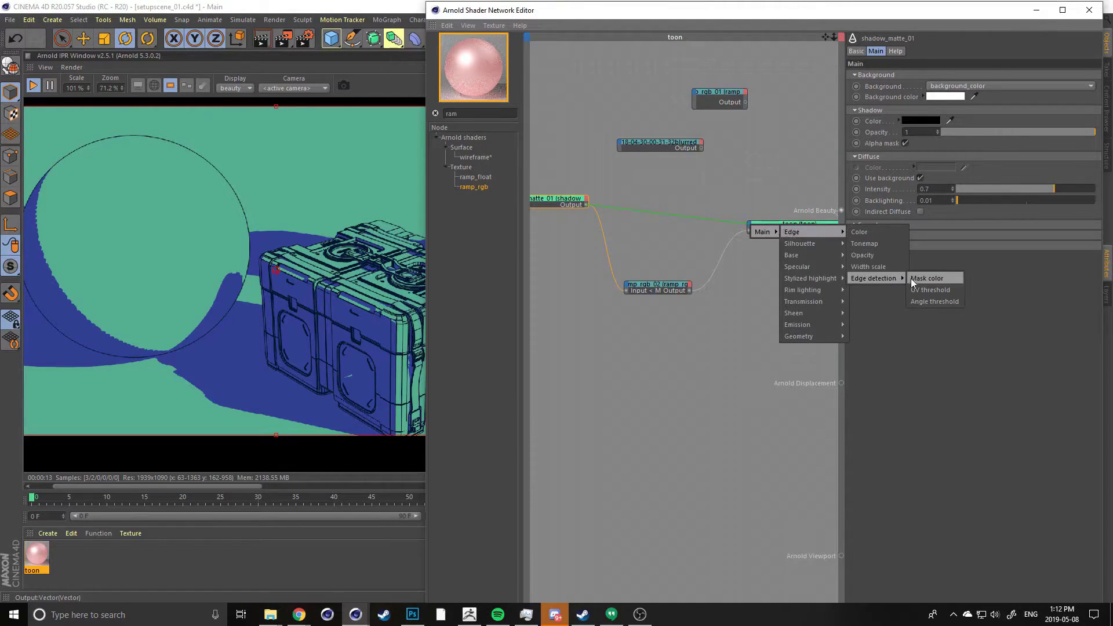
left_click(922, 278)
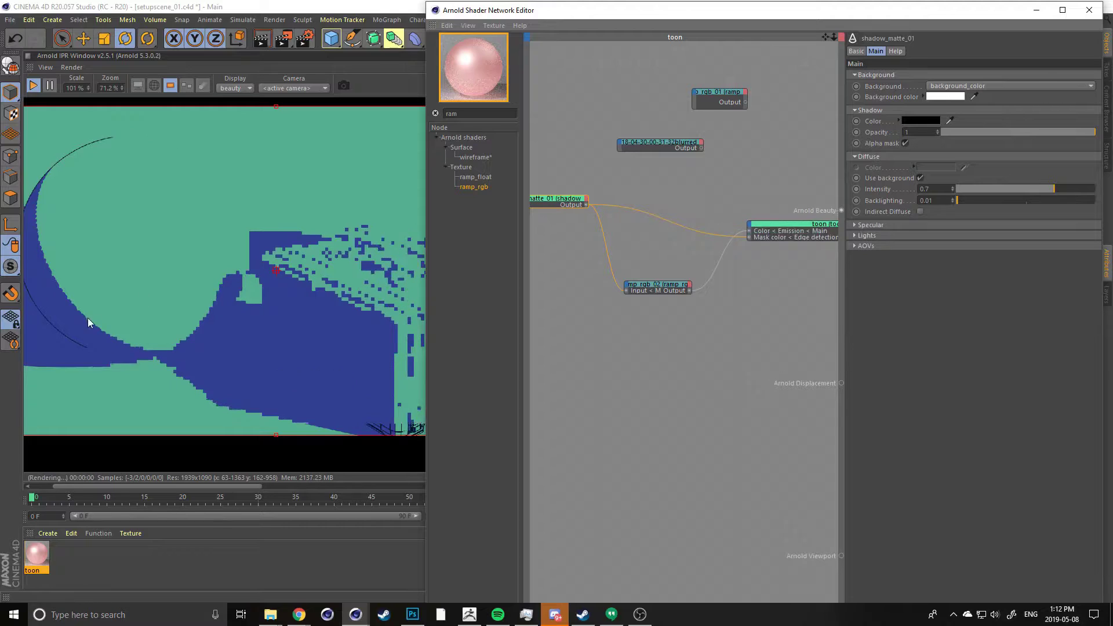
Examine the outlines along the shadow edges on the sphere, ground and crates in the IPR render
scroll(155, 388, "up", 2)
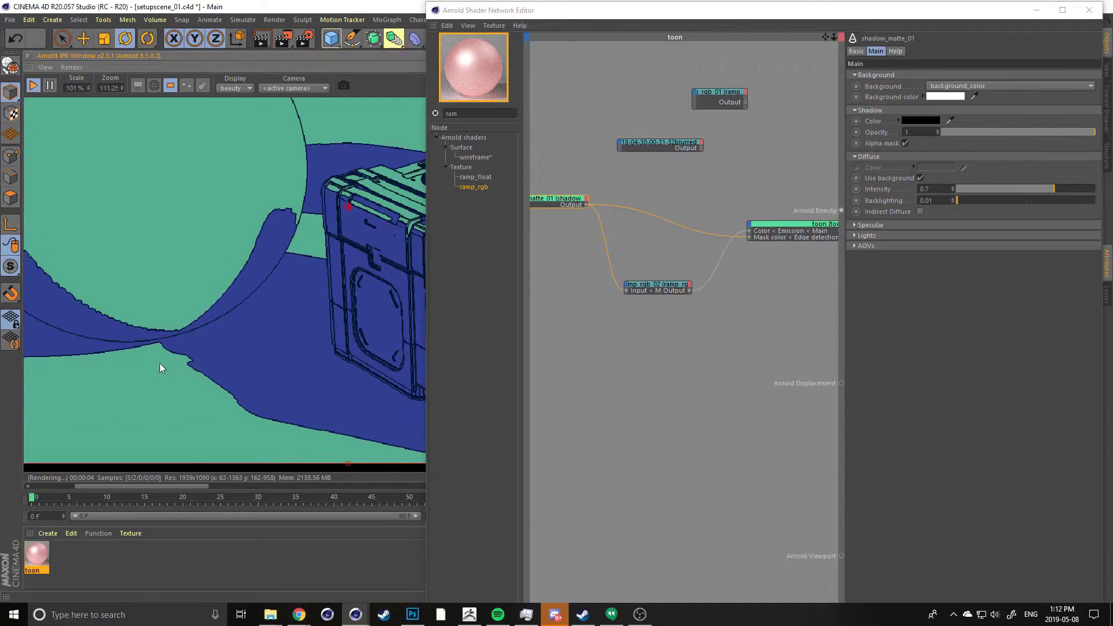
middle_click_drag(316, 319, 186, 417)
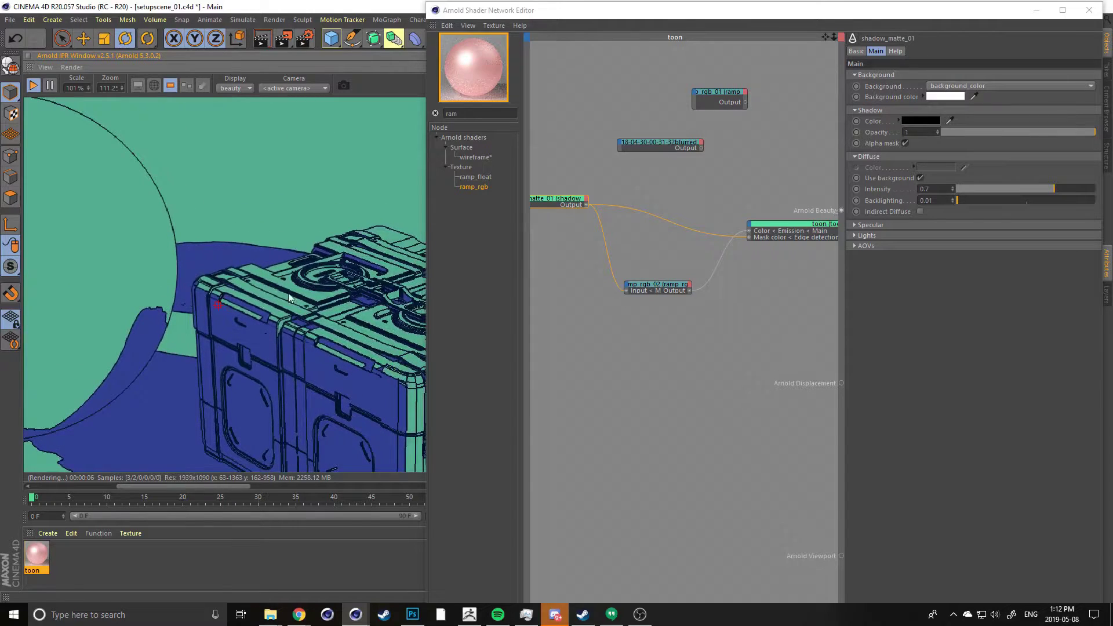
middle_click_drag(261, 304, 25, 323)
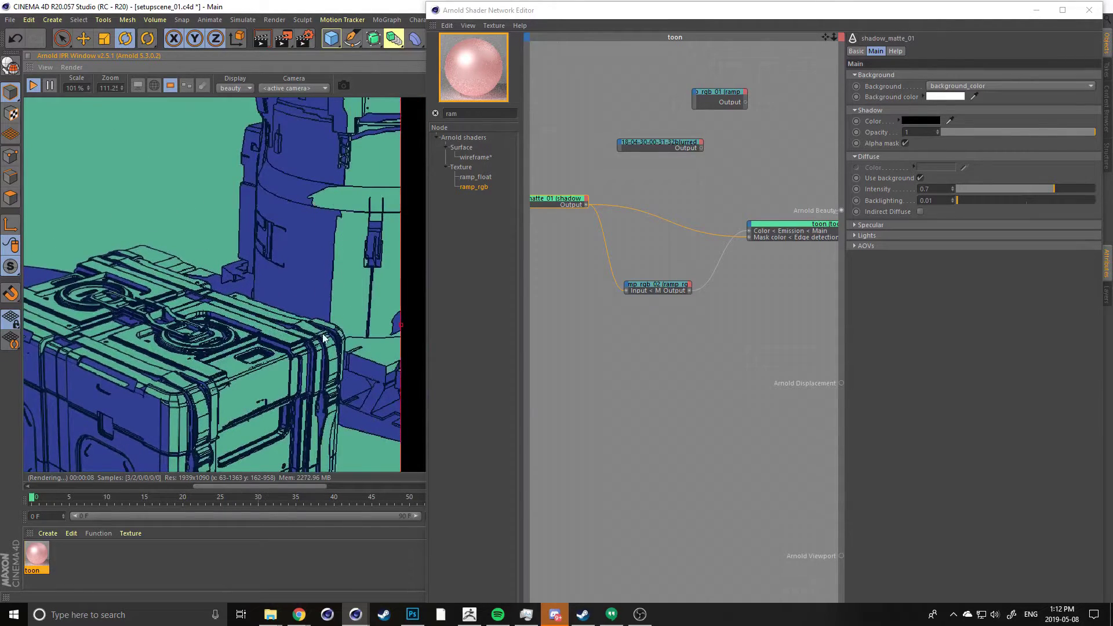
middle_click_drag(321, 221, 225, 310)
middle_click_drag(101, 322, 334, 318)
scroll(335, 318, "down", 2)
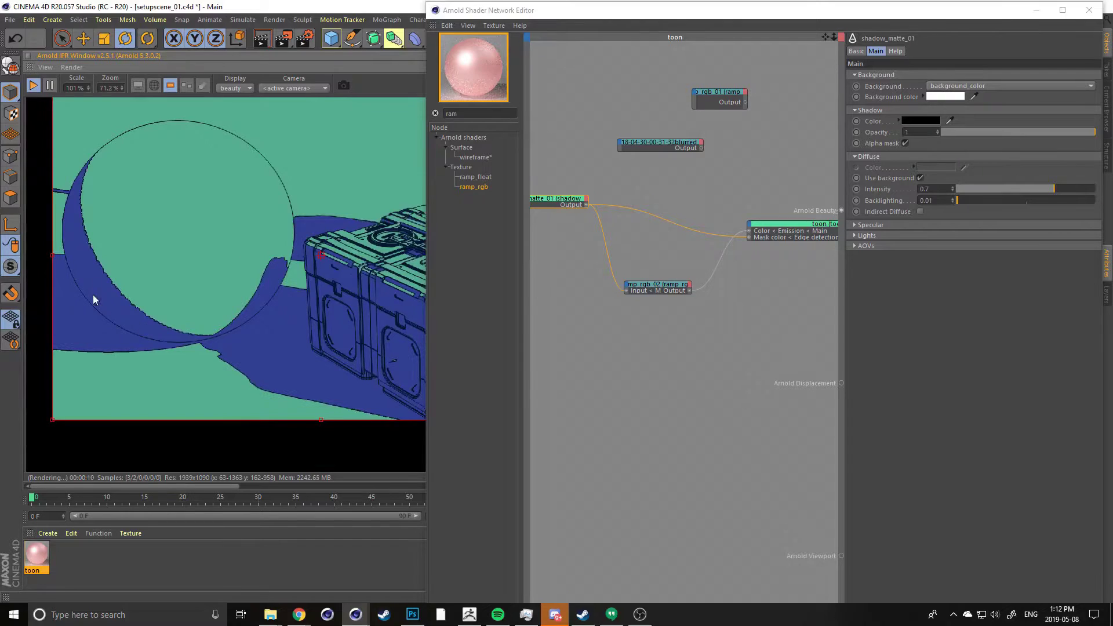
scroll(241, 254, "down", 2)
scroll(124, 370, "up", 3)
middle_click_drag(124, 370, 237, 313)
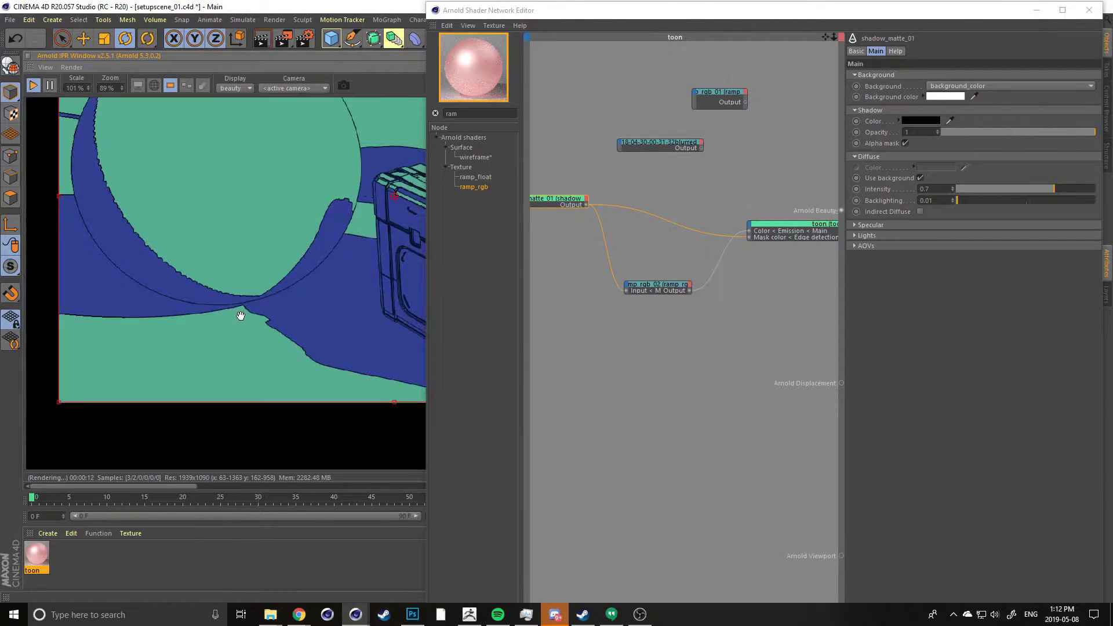
middle_click_drag(89, 316, 70, 376)
middle_click_drag(394, 387, 279, 343)
middle_click_drag(205, 177, 160, 221)
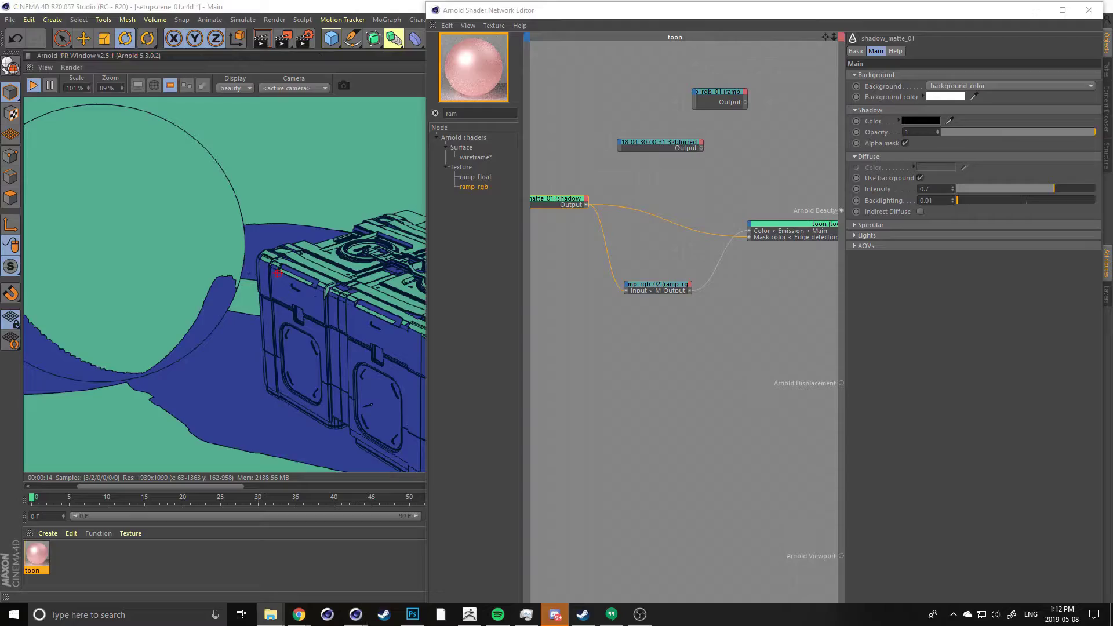
View factorycompedbigger.png in an enlarged File Explorer preview as a toon style reference, then return to Cinema 4D
left_click_drag(1112, 65, 560, 1)
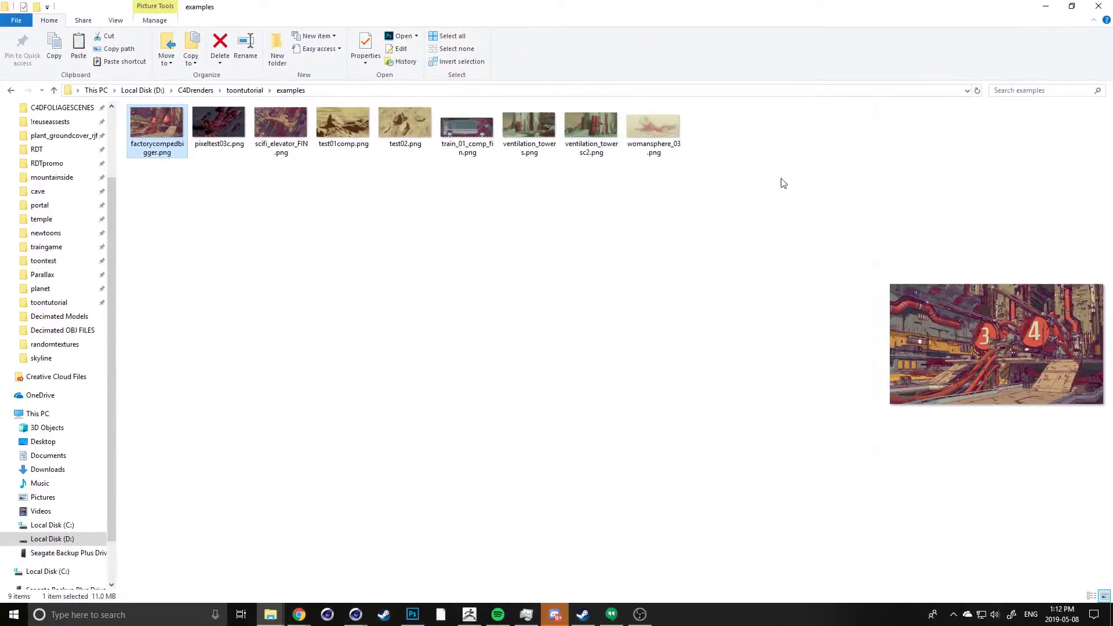
left_click_drag(873, 179, 226, 184)
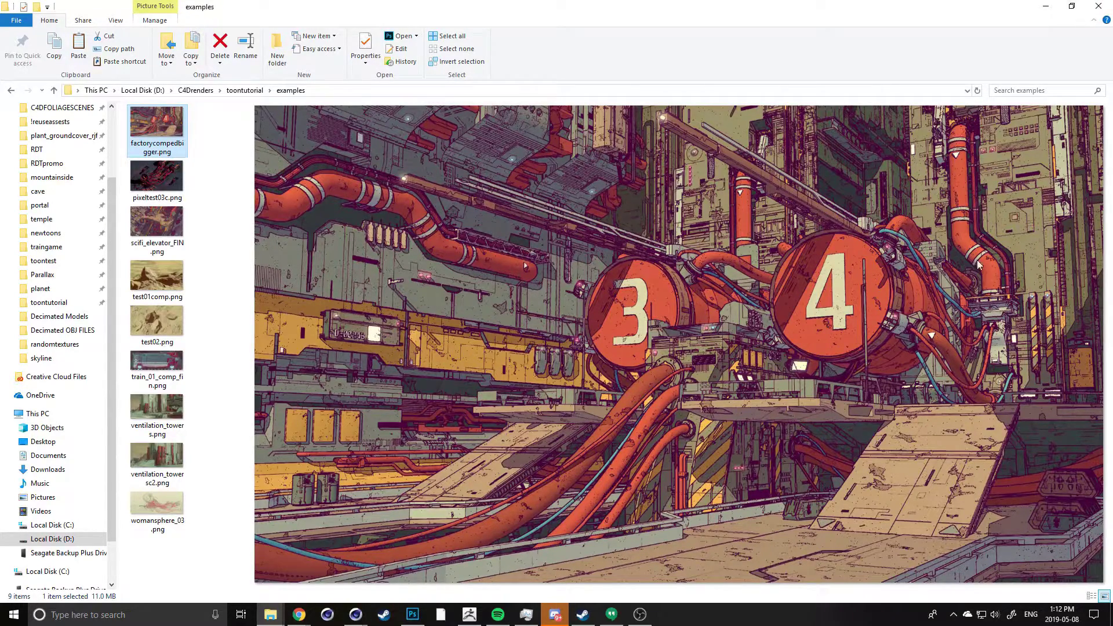
left_click(1046, 10)
Move the shadow_matte node down so it lines up with the toon node's inputs
left_click(650, 286)
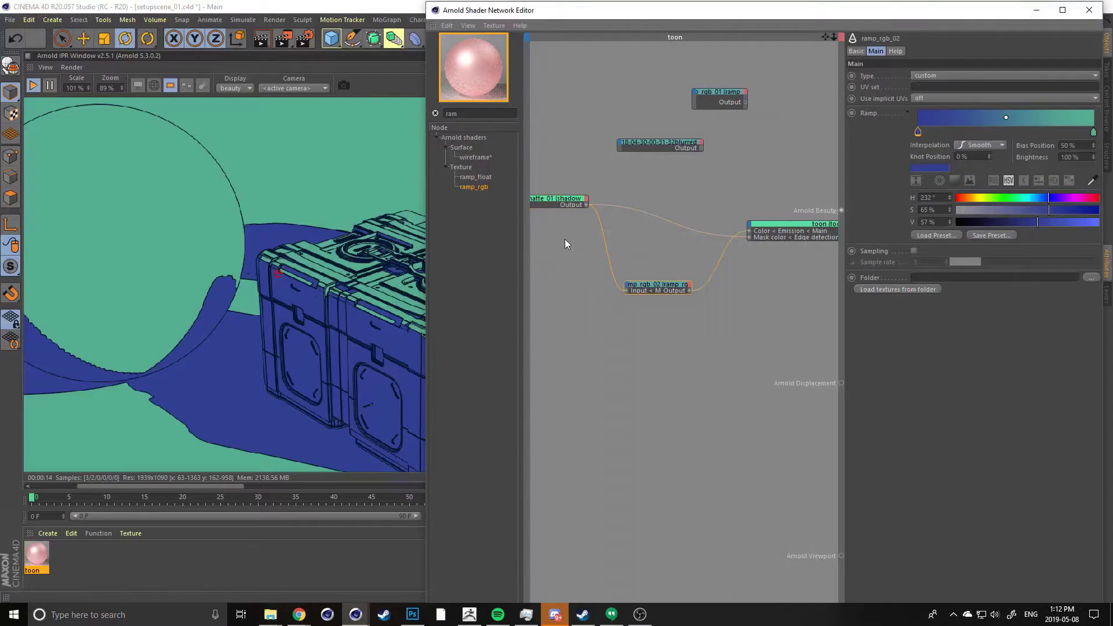
middle_click_drag(547, 203, 623, 208)
left_click_drag(623, 199, 606, 235)
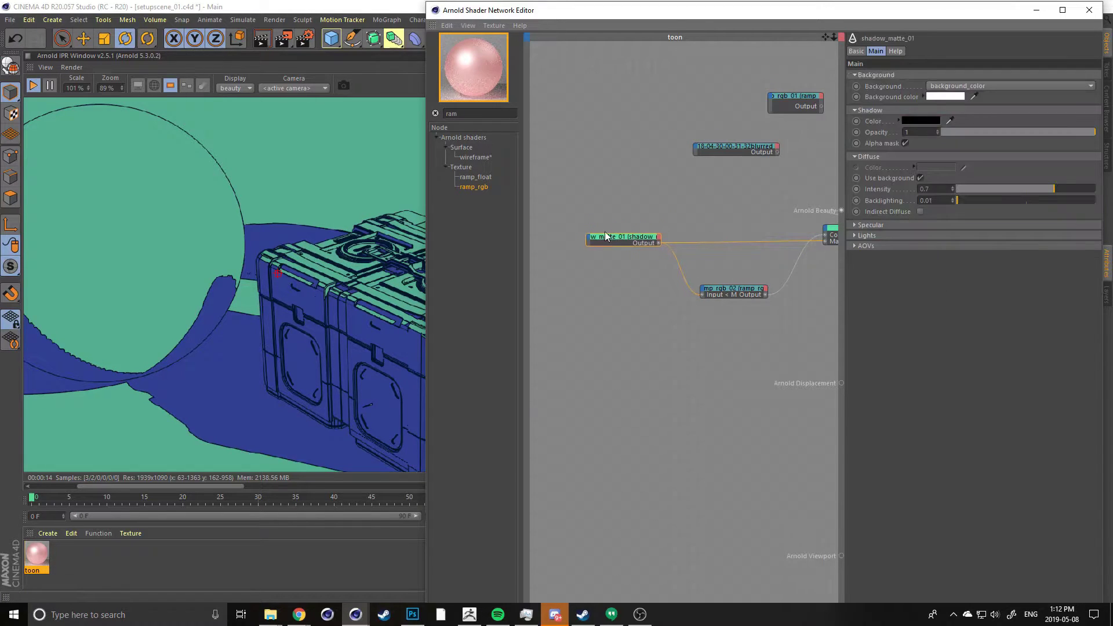
Inspect the outlines along the sphere's curved shadow boundary and the cast shadow on the ground in the IPR render
middle_click_drag(108, 372, 226, 318)
scroll(209, 324, "down", 3)
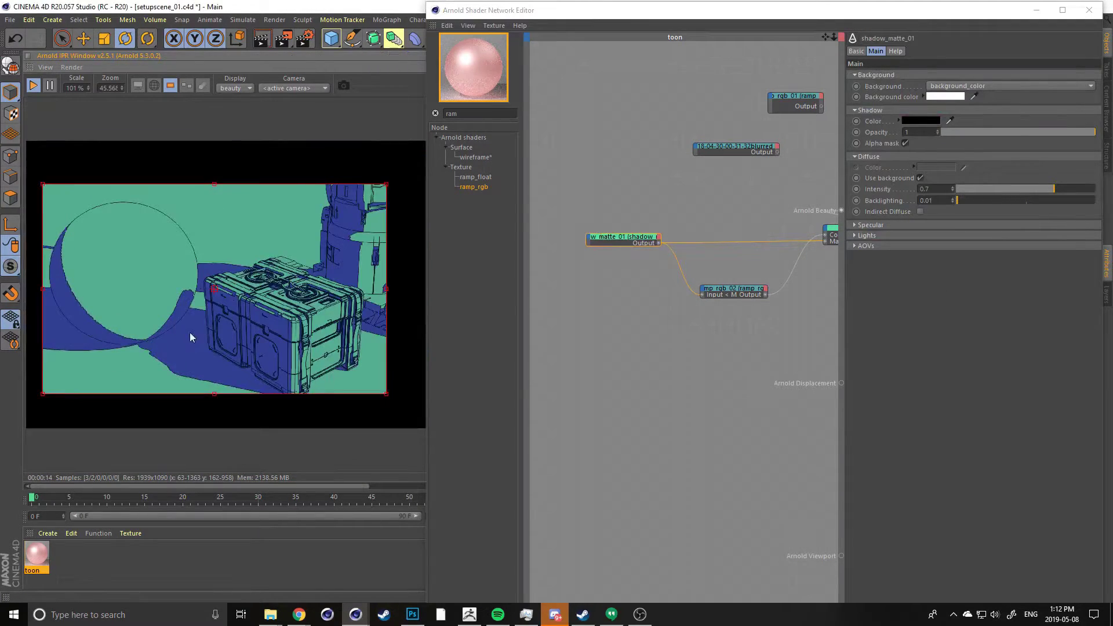
scroll(187, 329, "up", 5)
middle_click_drag(38, 452, 185, 403)
scroll(290, 335, "down", 5)
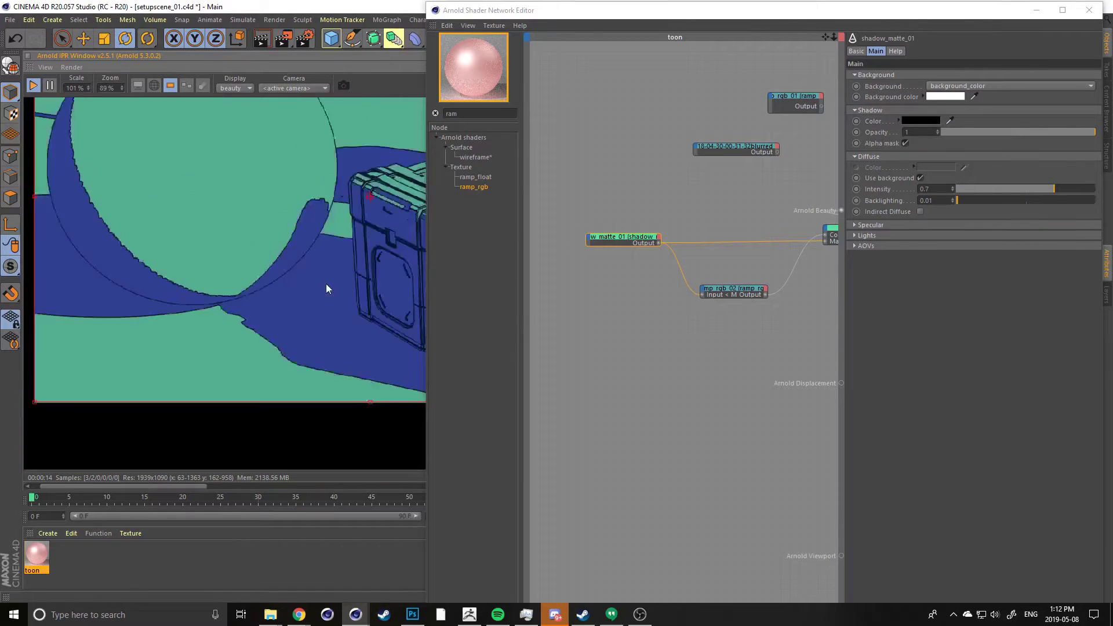
middle_click_drag(173, 332, 202, 332)
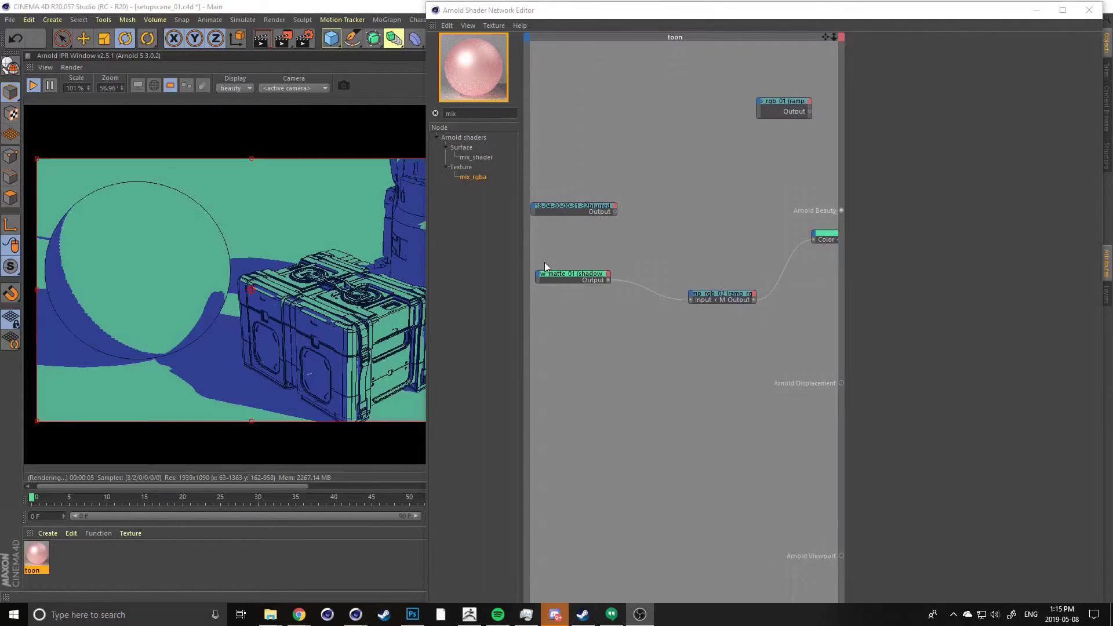
mouse_move(562, 240)
middle_mouse_down()
mouse_move(611, 241)
mouse_move(558, 224)
middle_mouse_up()
left_click(602, 279)
left_click(558, 224)
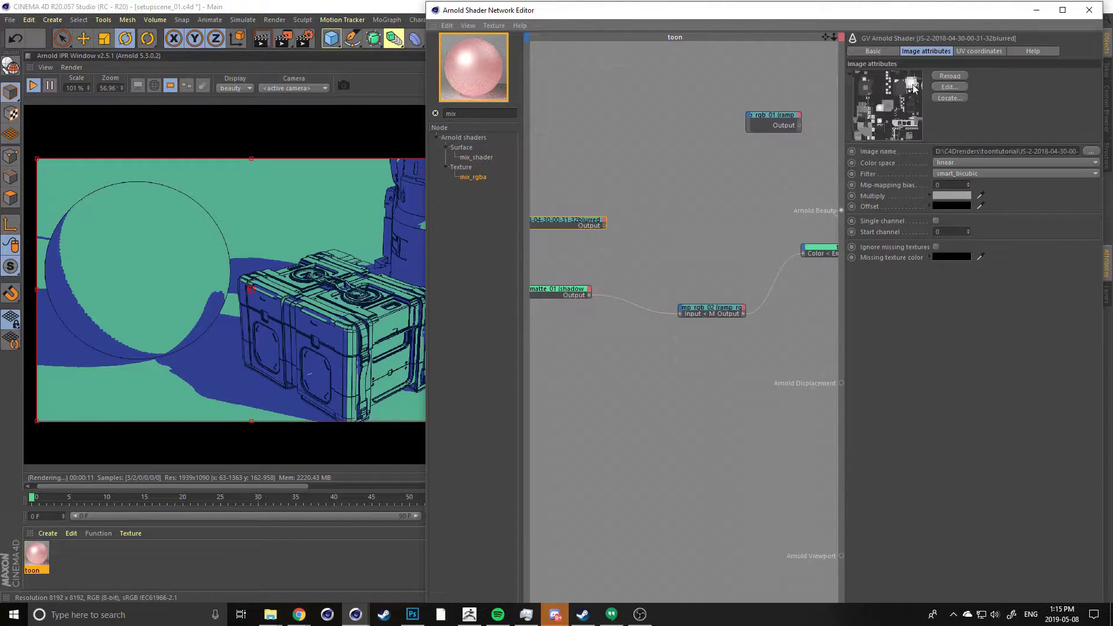
middle_click_drag(792, 213, 779, 202)
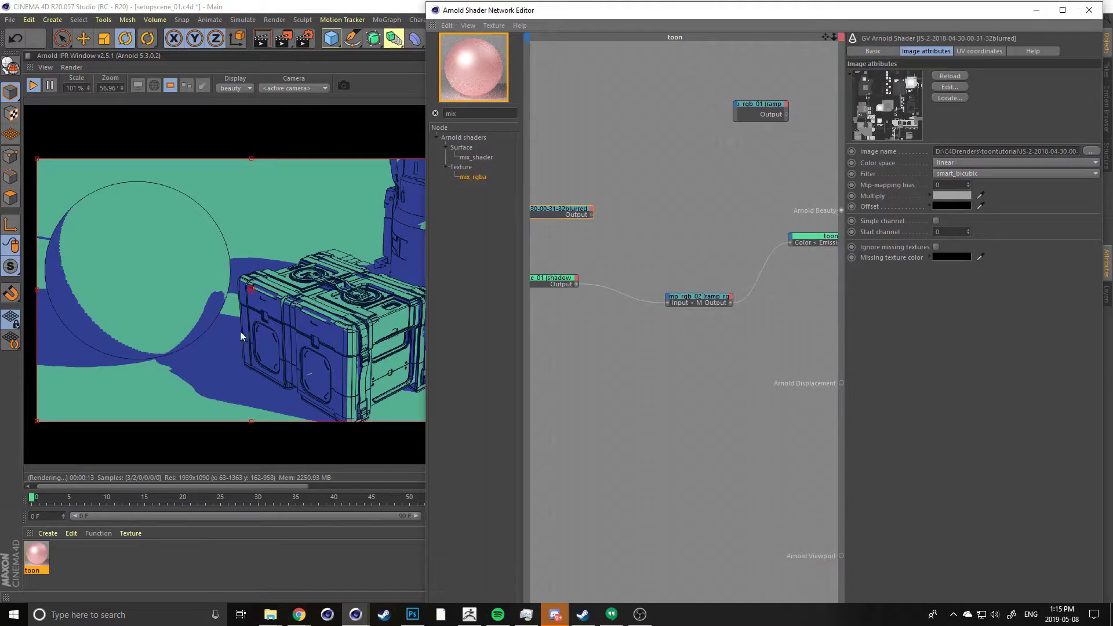
middle_click_drag(650, 218, 672, 214)
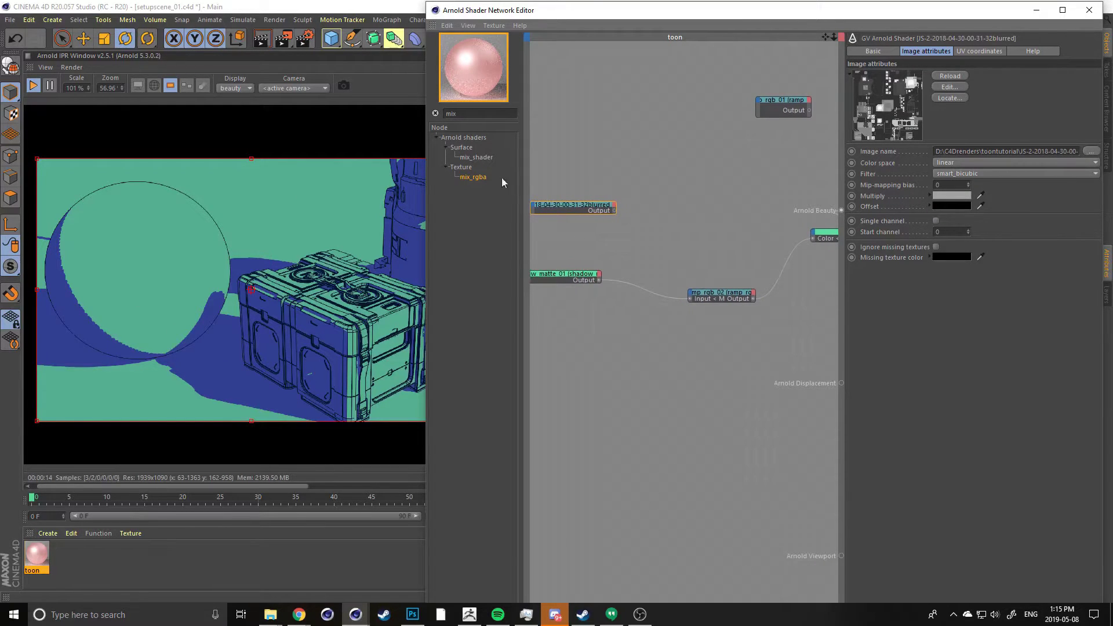
Add a mix_rgba node beside the blurred image texture and connect the texture's output to its Input 1
type("mix")
left_click_drag(464, 176, 683, 224)
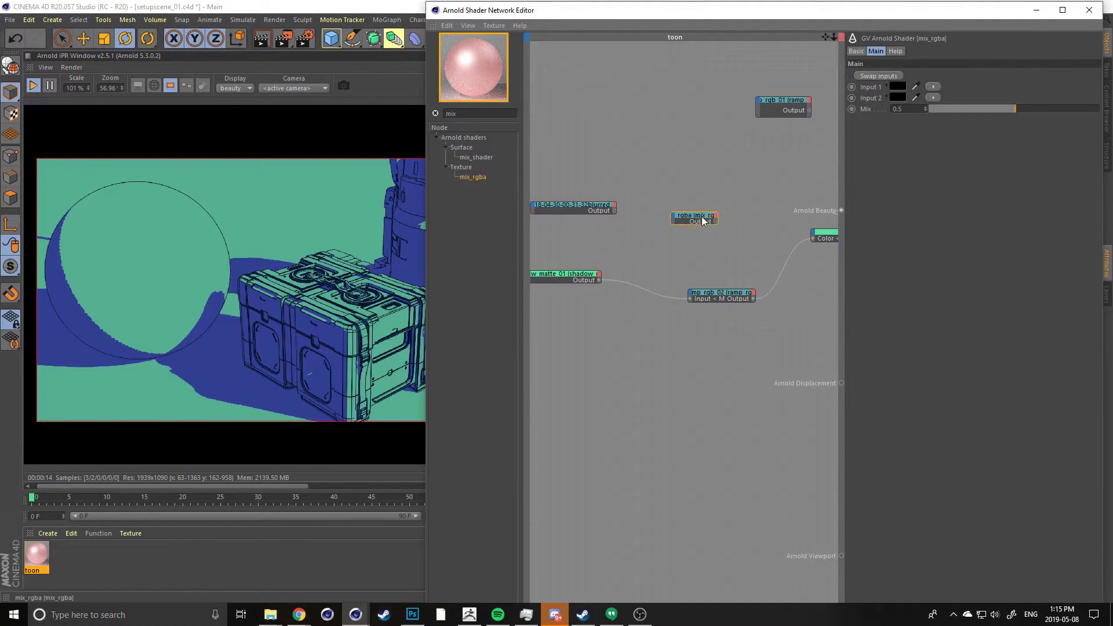
left_click_drag(691, 221, 691, 221)
left_click(728, 224)
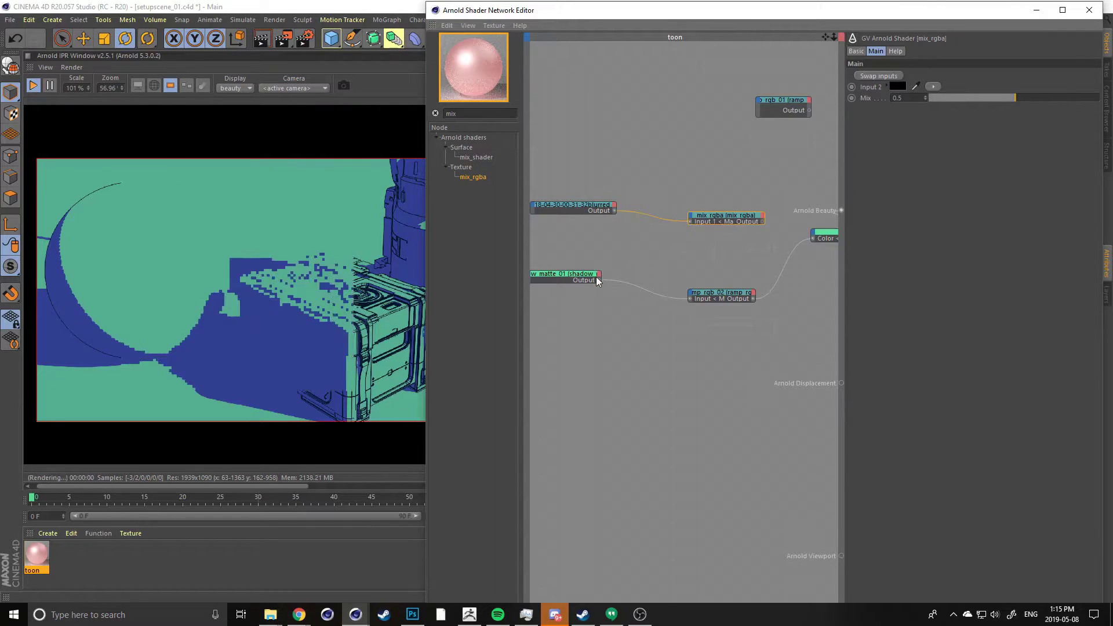
Connect the shadow_matte output to Input 2 of the mix_rgba node
left_click_drag(691, 220, 691, 220)
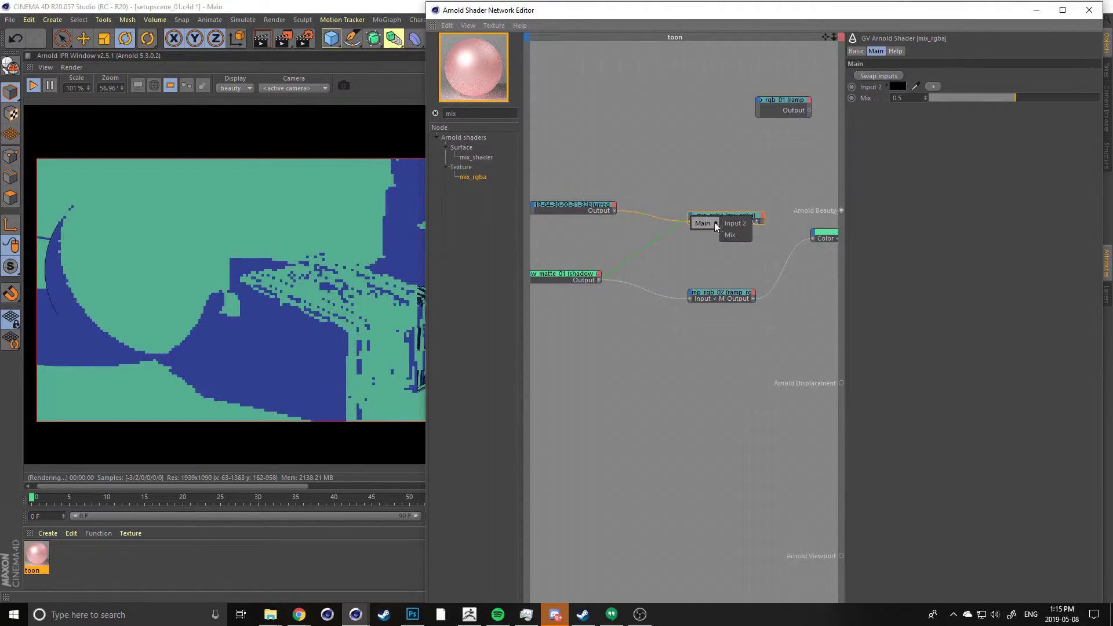
left_click(729, 224)
middle_click_drag(740, 252, 856, 199)
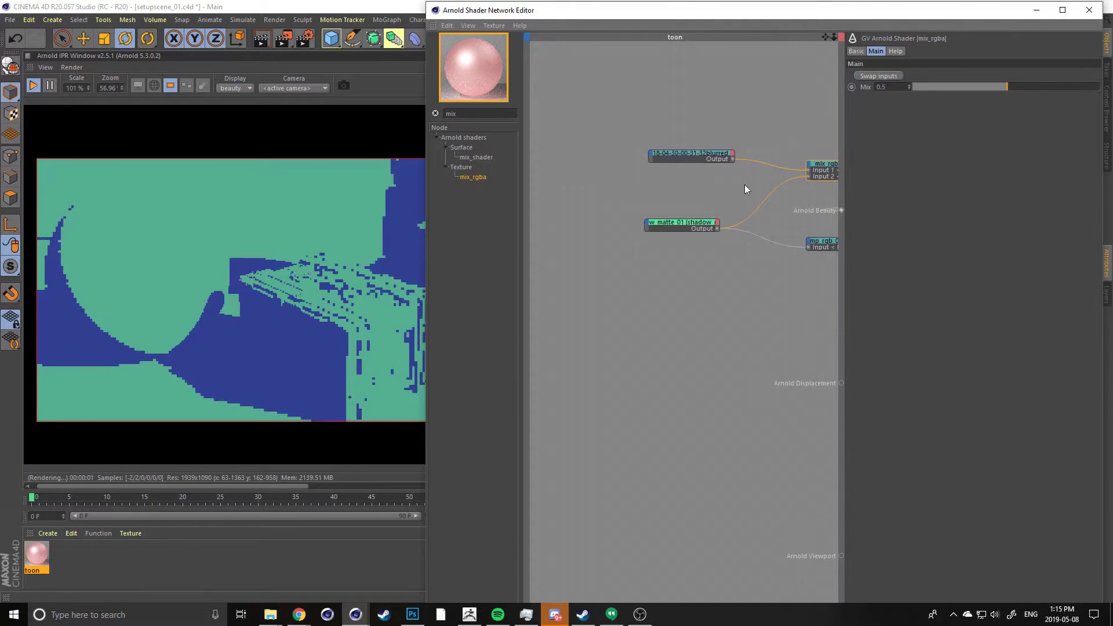
Connect the mix_rgba output to the toon node's Edge detection Mask color
middle_click_drag(798, 177, 631, 186)
left_click_drag(711, 182, 765, 194)
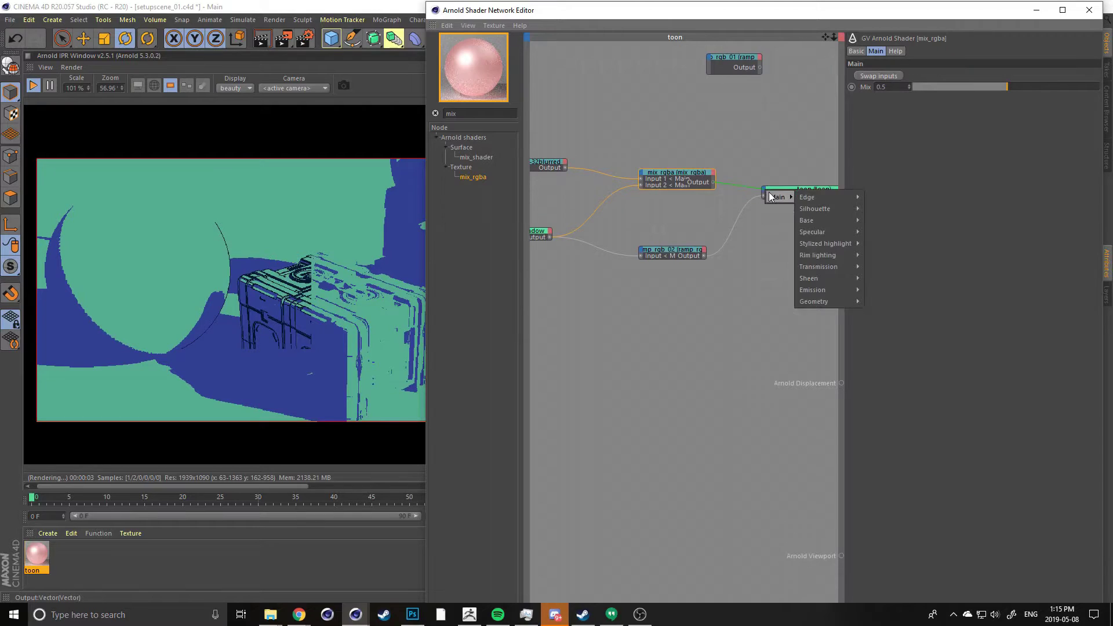
mouse_move(813, 195)
mouse_move(895, 241)
left_click(943, 244)
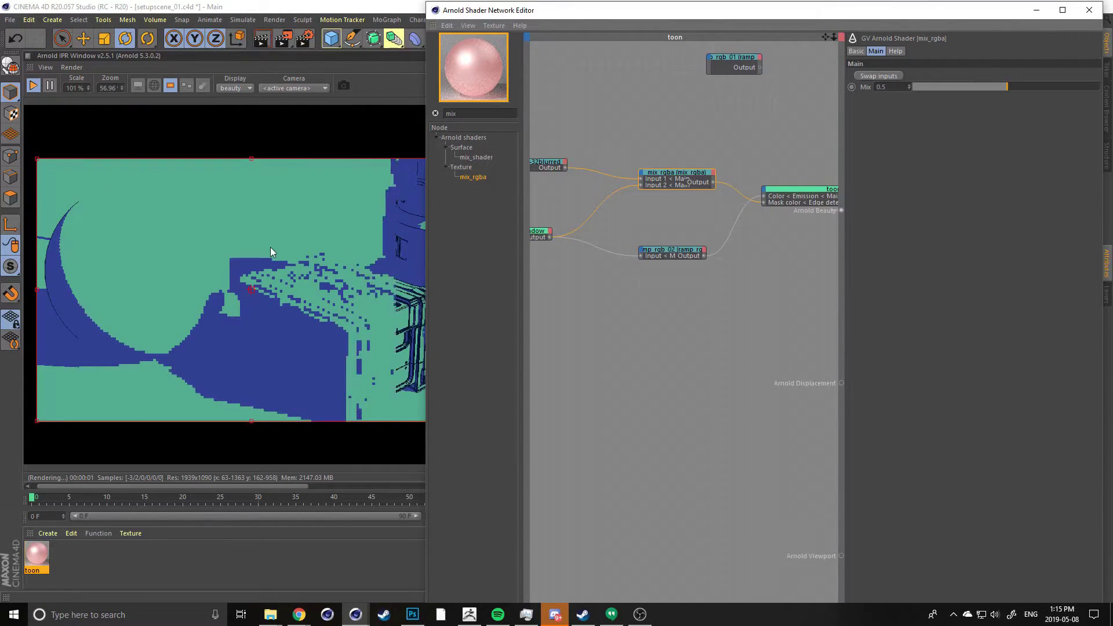
Examine the texture-driven line work on the sphere, ground and crate in the IPR render
scroll(165, 385, "up", 1)
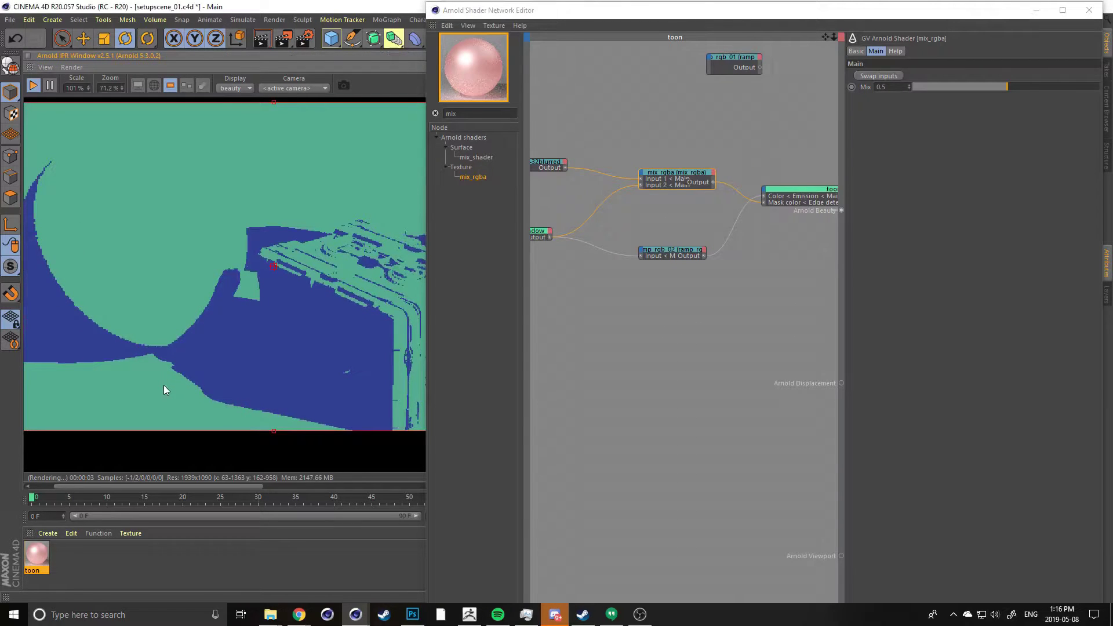
scroll(161, 388, "up", 2)
scroll(201, 373, "up", 1)
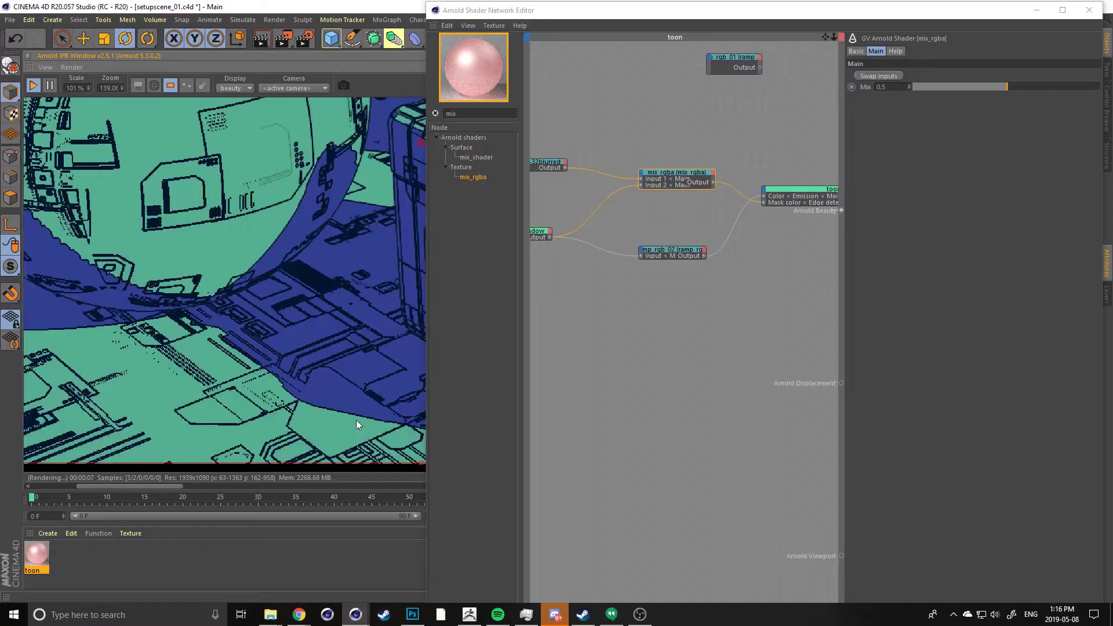
middle_click_drag(212, 242, 254, 367)
middle_click_drag(170, 186, 342, 297)
middle_click_drag(334, 335, 249, 353)
middle_click_drag(138, 353, 177, 326)
scroll(244, 316, "down", 2)
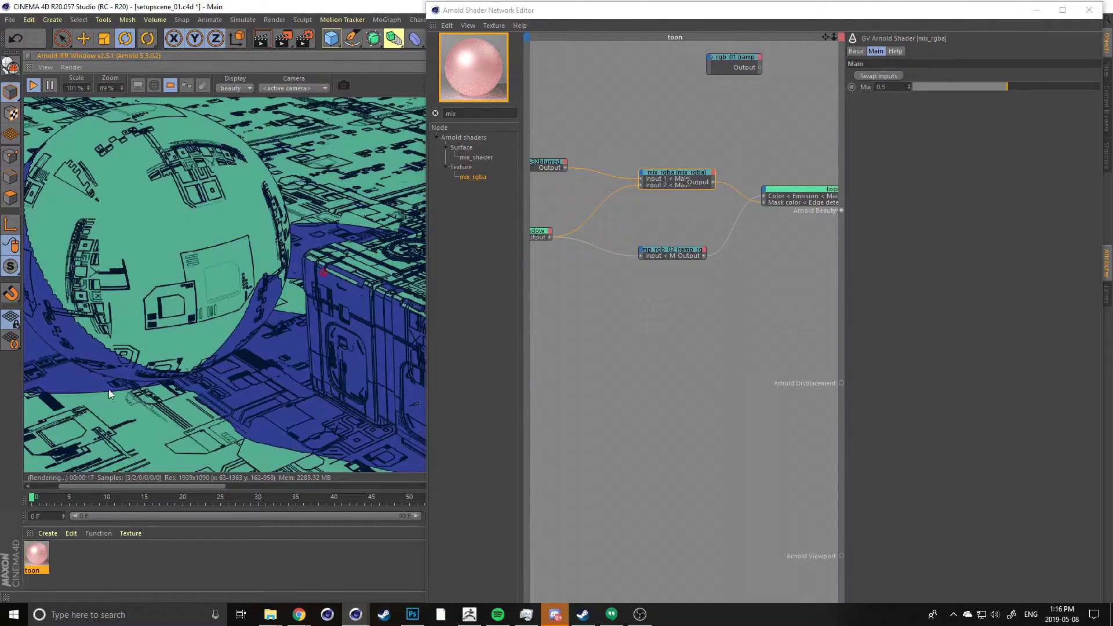
Set the toon node's edge Width scale to 0.73
left_click(797, 194)
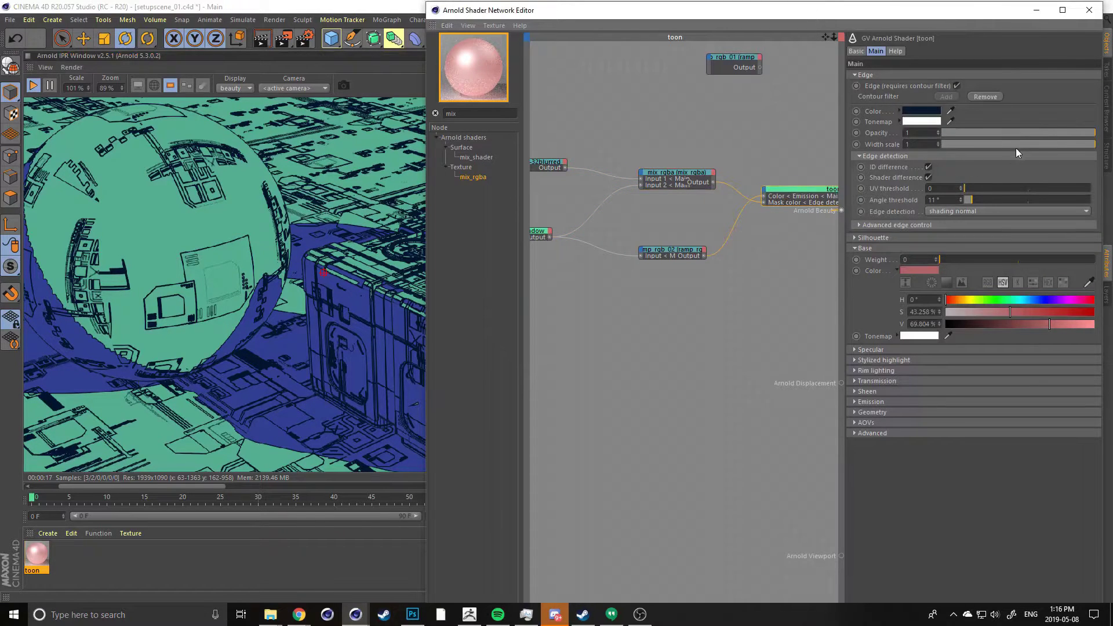
left_click_drag(1055, 145, 1055, 145)
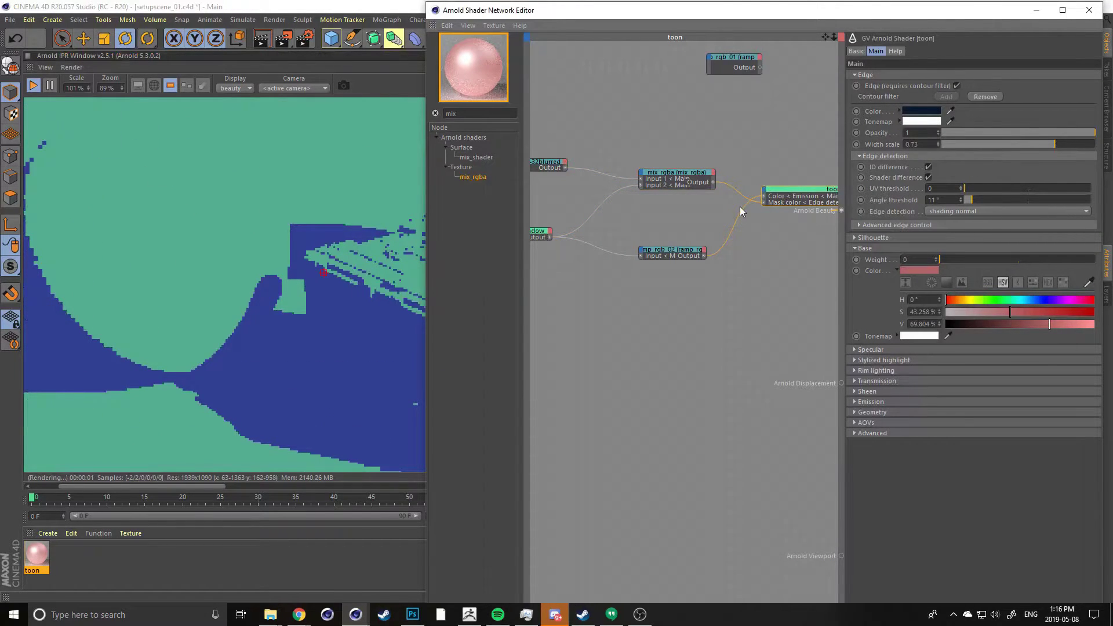
middle_click_drag(186, 386, 149, 377)
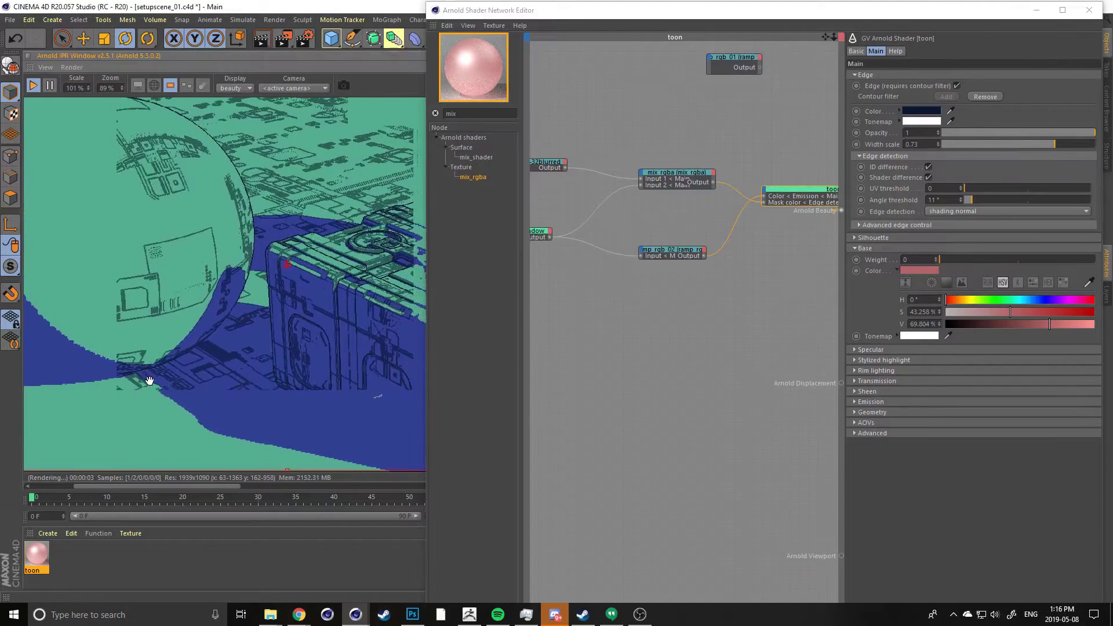
Examine the thinner texture and shadow outlines close up and across the whole scene in the IPR render
scroll(142, 381, "up", 1)
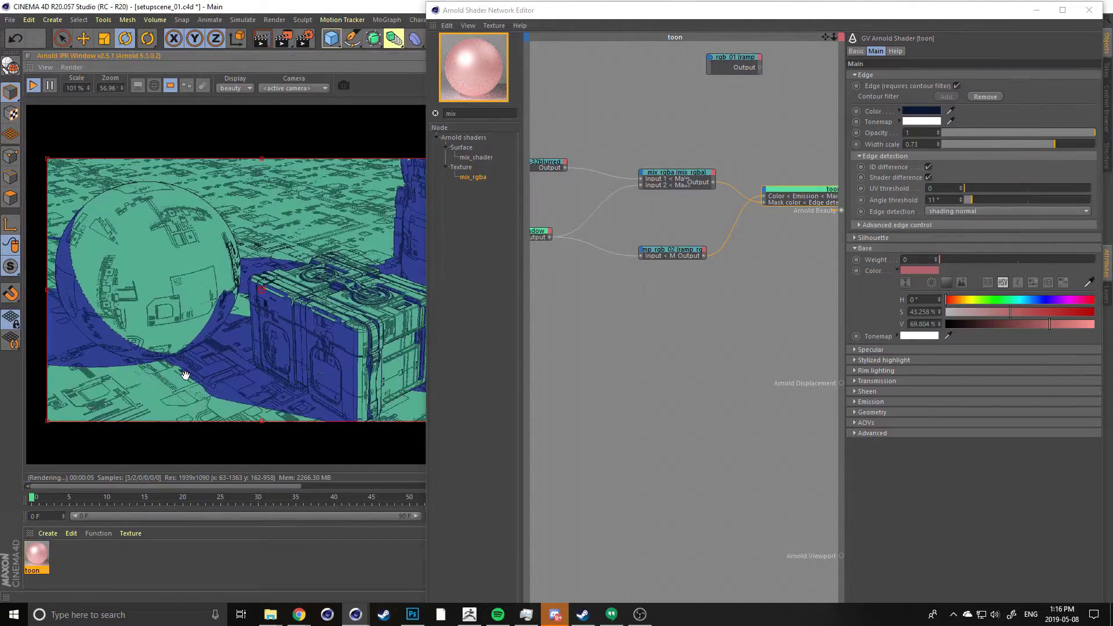
middle_click_drag(144, 380, 165, 351)
scroll(213, 280, "down", 1)
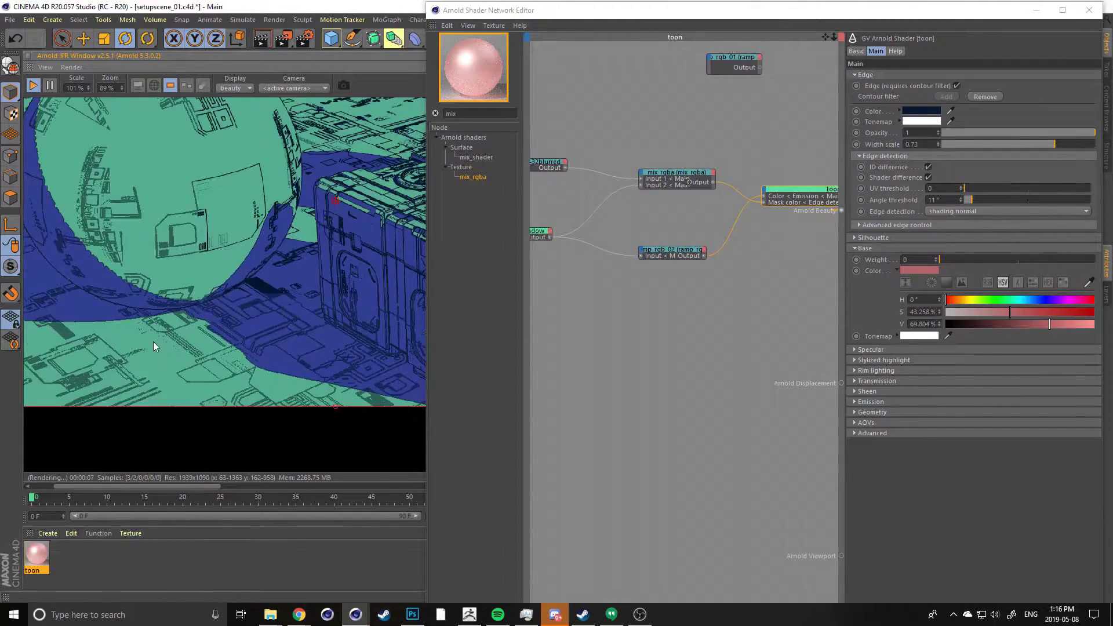
scroll(243, 313, "down", 2)
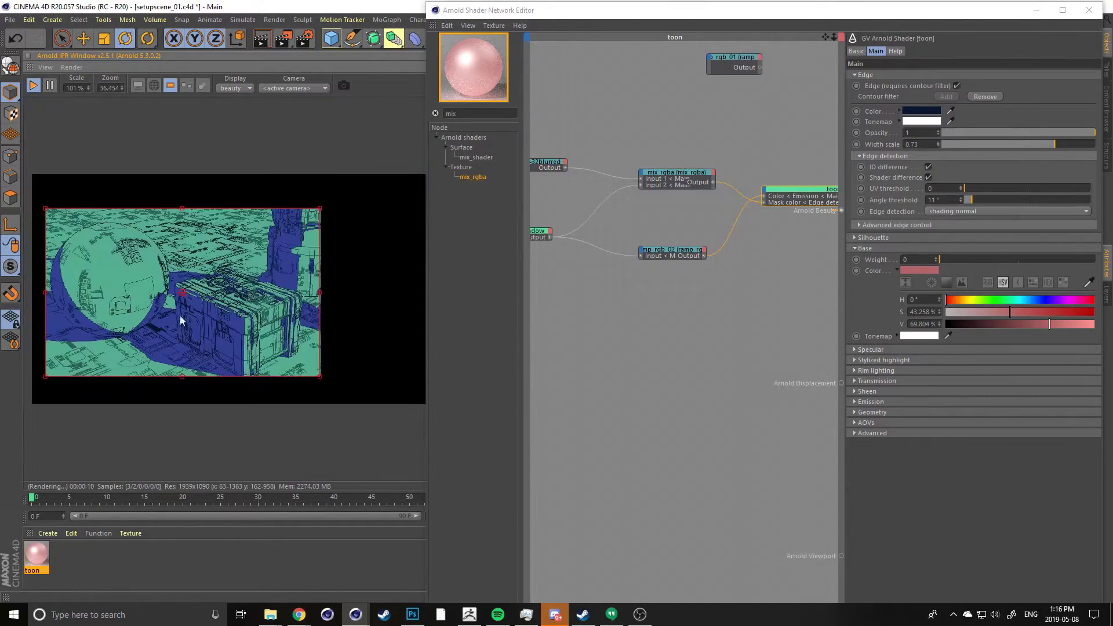
middle_click_drag(194, 320, 219, 295)
scroll(160, 326, "up", 1)
middle_click_drag(160, 326, 255, 297)
scroll(255, 298, "up", 2)
scroll(148, 389, "up", 2)
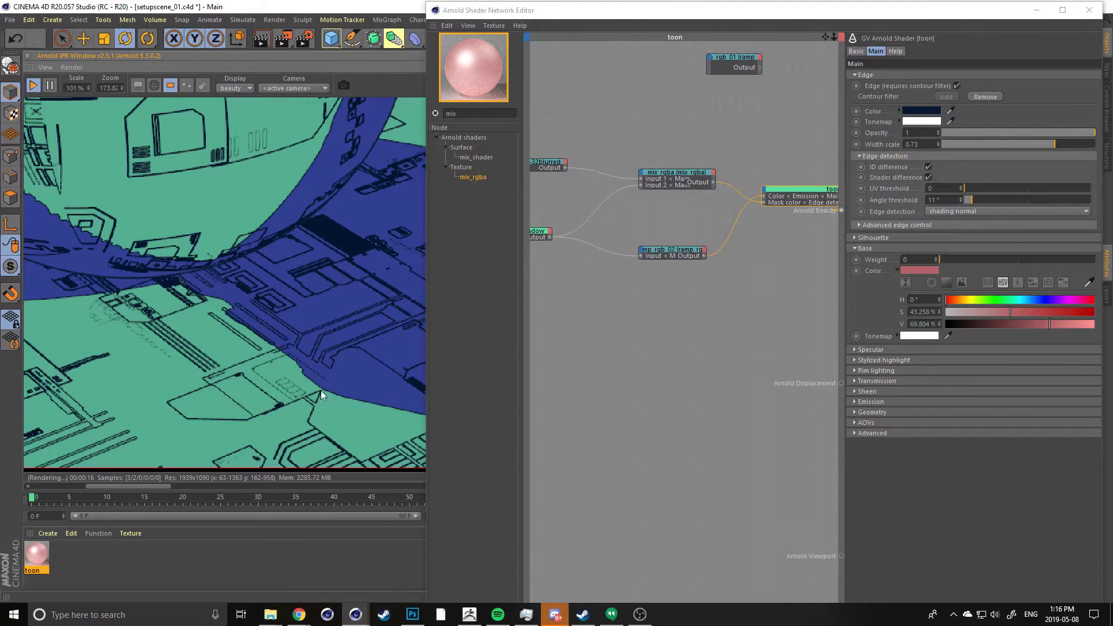
middle_click_drag(120, 307, 379, 289)
scroll(321, 270, "down", 5)
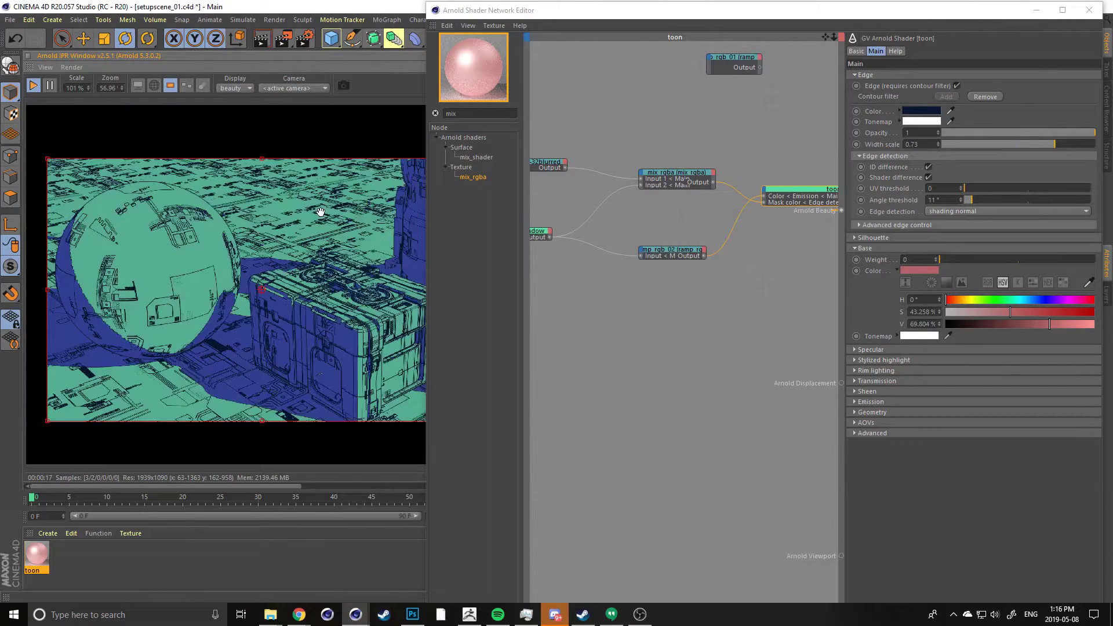
scroll(224, 298, "down", 2)
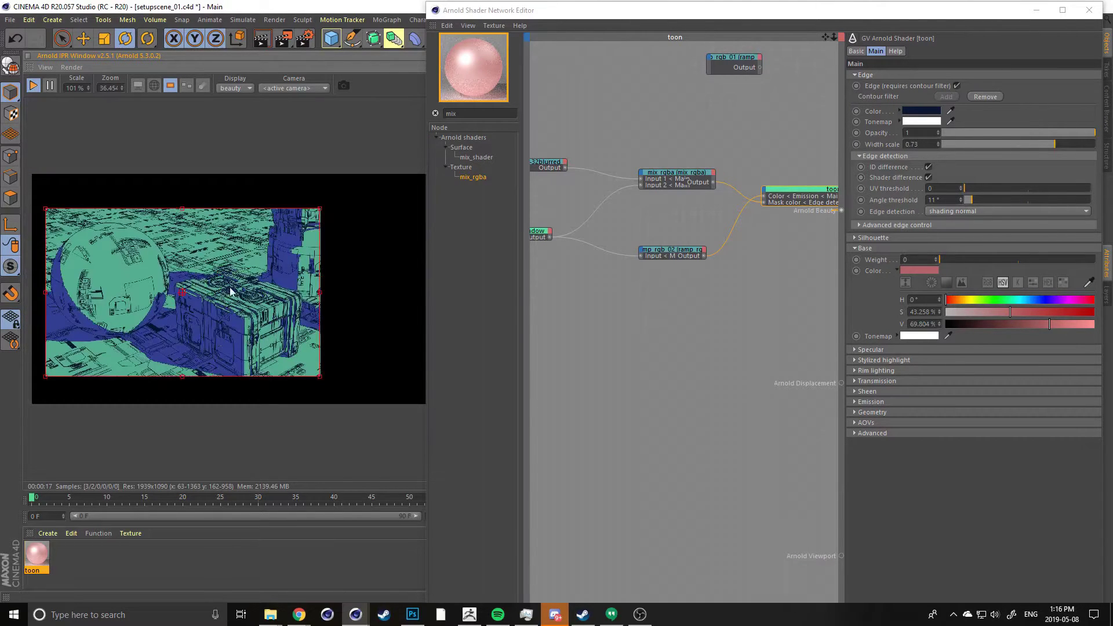
Add a C4D Noise node below shadow_matte and connect it to the lower ramp_rgb node's input in place of shadow_matte
middle_click_drag(582, 197, 667, 196)
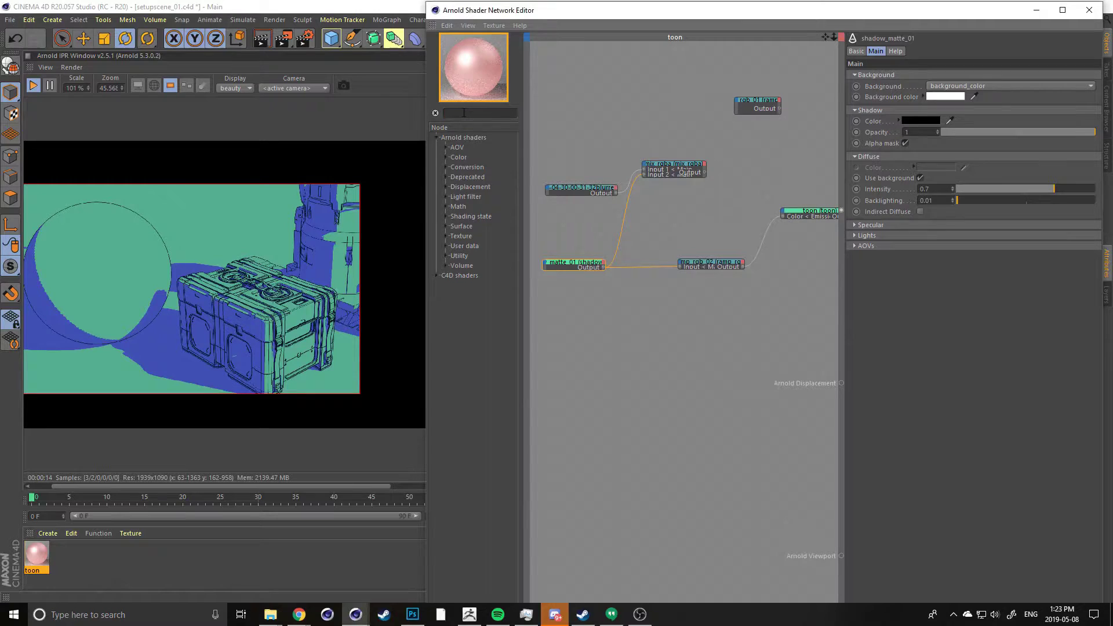
type("c4d")
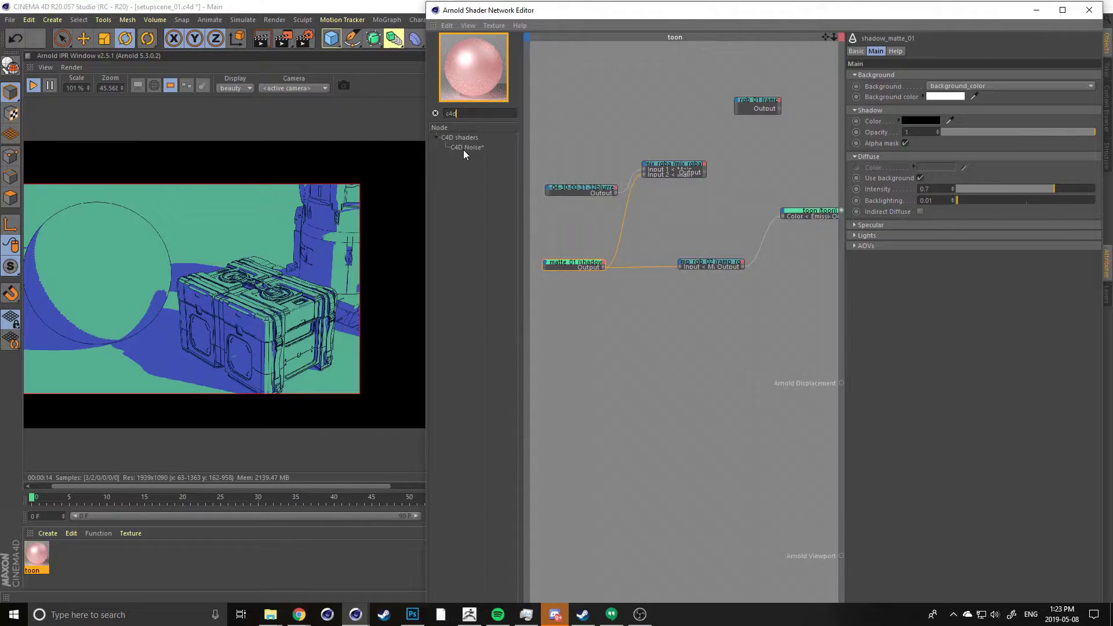
left_click_drag(612, 324, 601, 322)
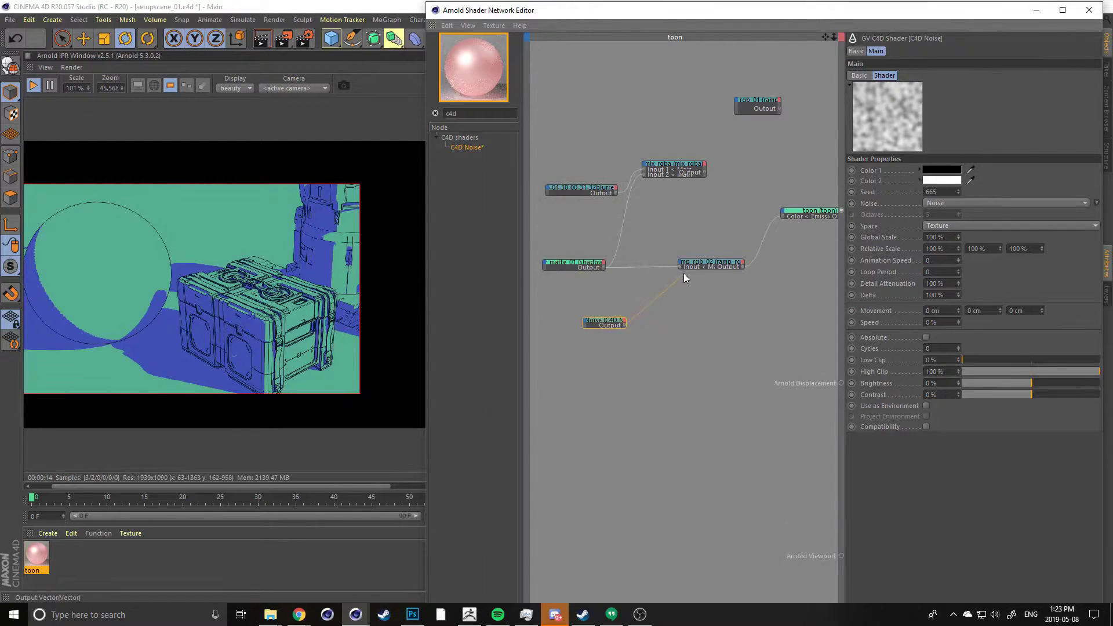
left_click_drag(679, 265, 679, 266)
left_click_drag(601, 321, 586, 321)
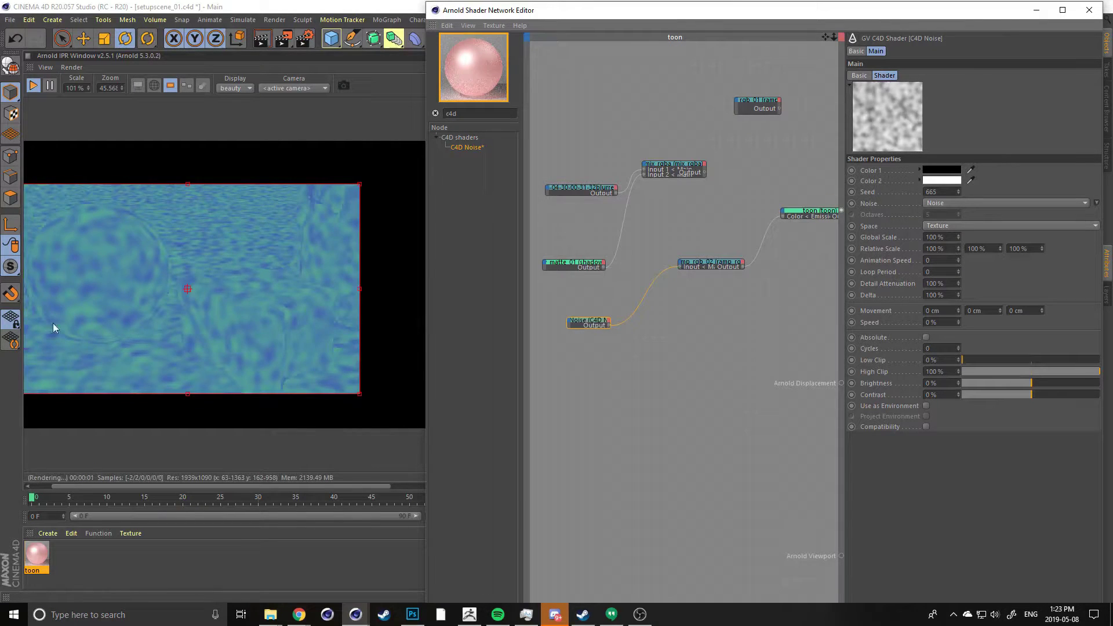
Set the C4D Noise node's noise type to Blistered Turbulence
left_click(118, 265)
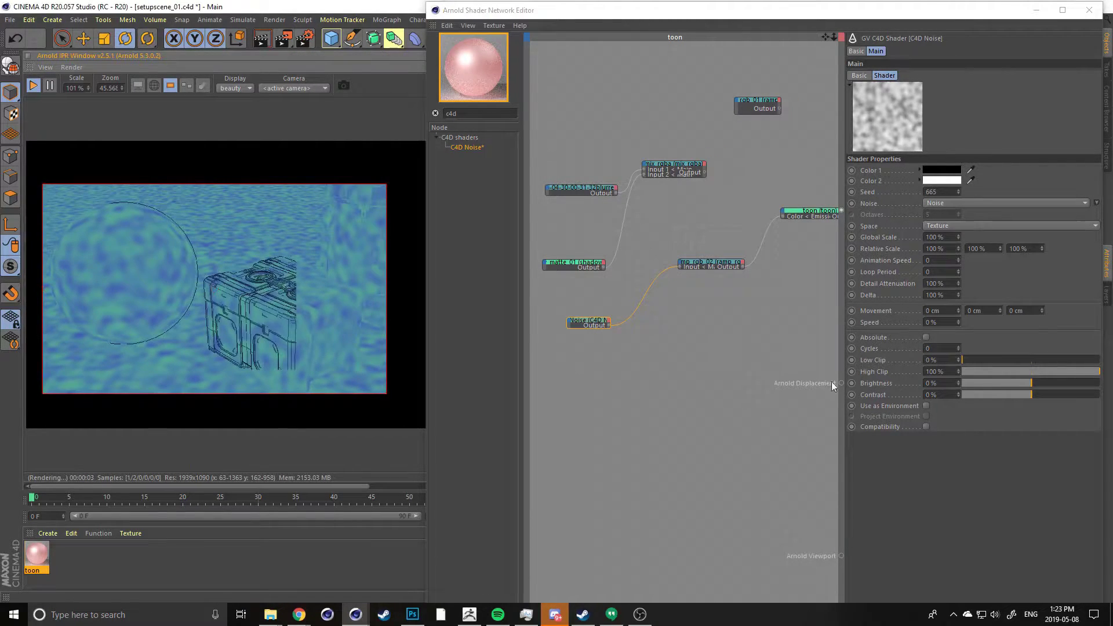
left_click(1082, 203)
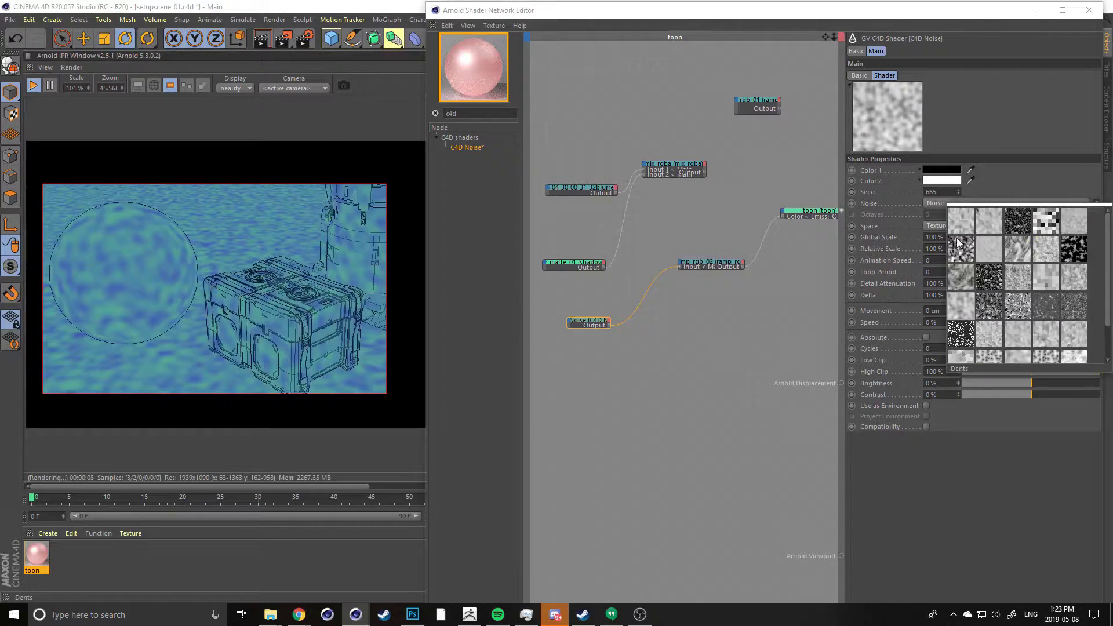
left_click(985, 224)
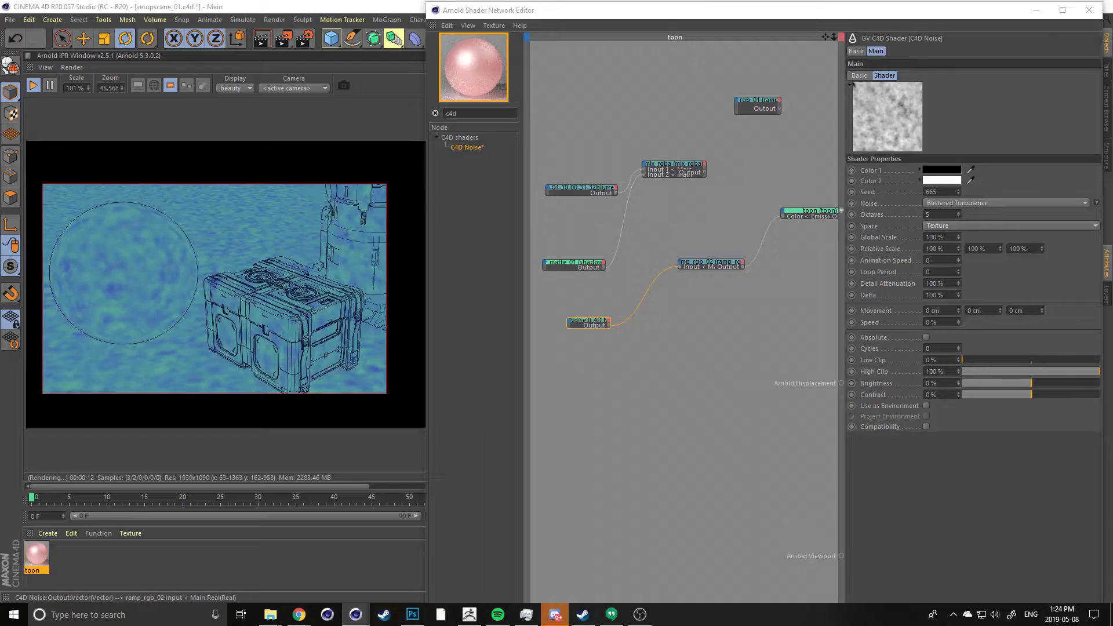
View factorycompedbigger.png in File Explorer as a reference, and inspect the noise patches on the sphere and ground in Cinema 4D's IPR render
key("alt+Tab")
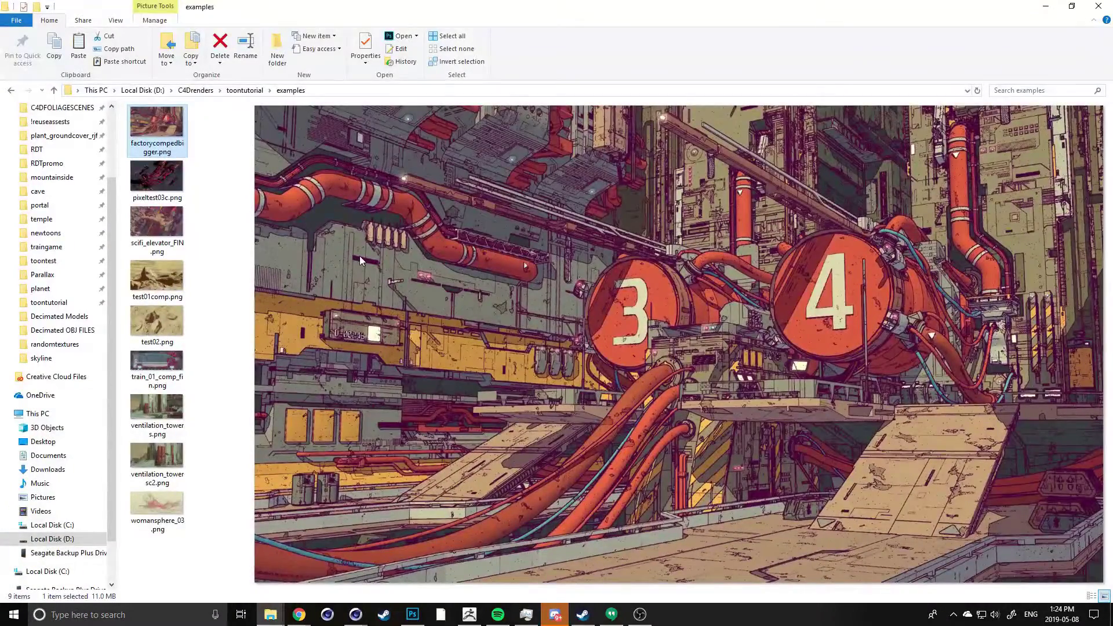
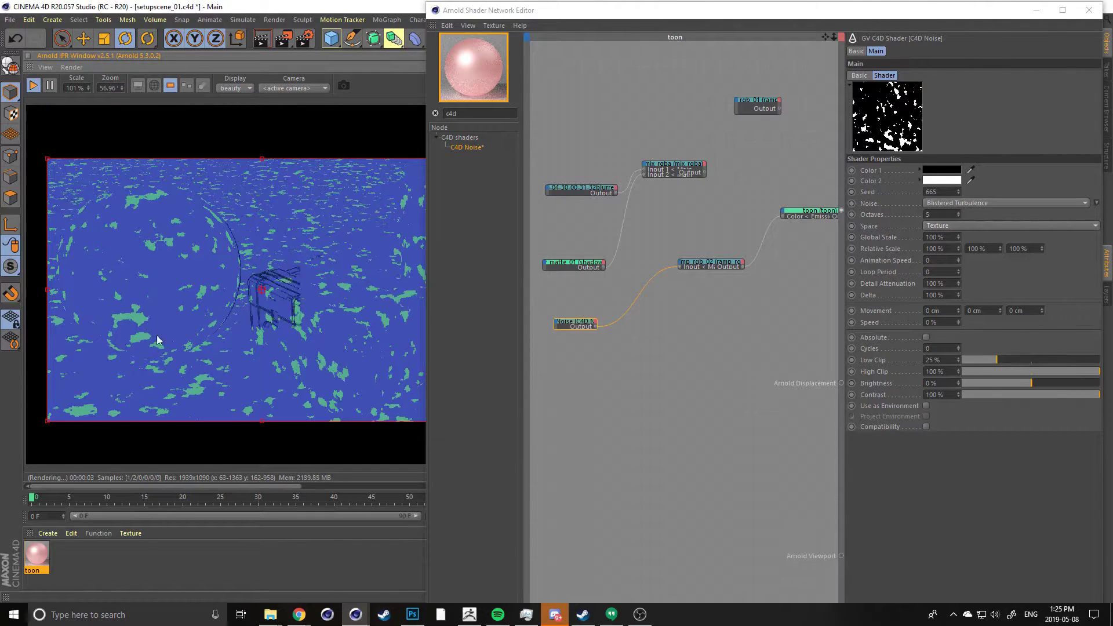
scroll(131, 318, "up", 3)
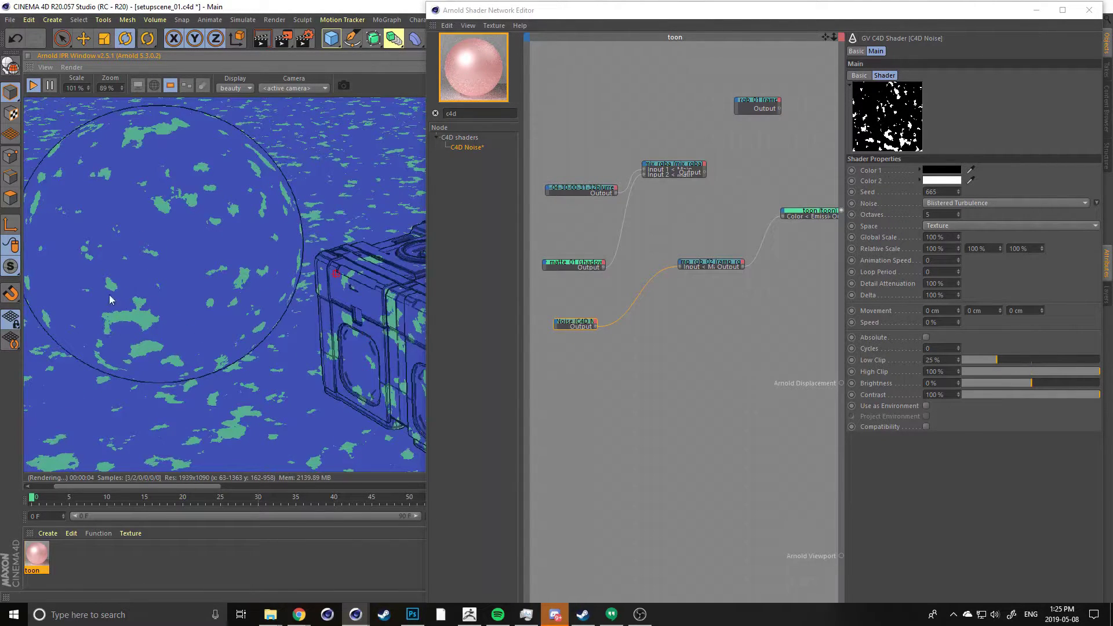
middle_click_drag(212, 391, 258, 243)
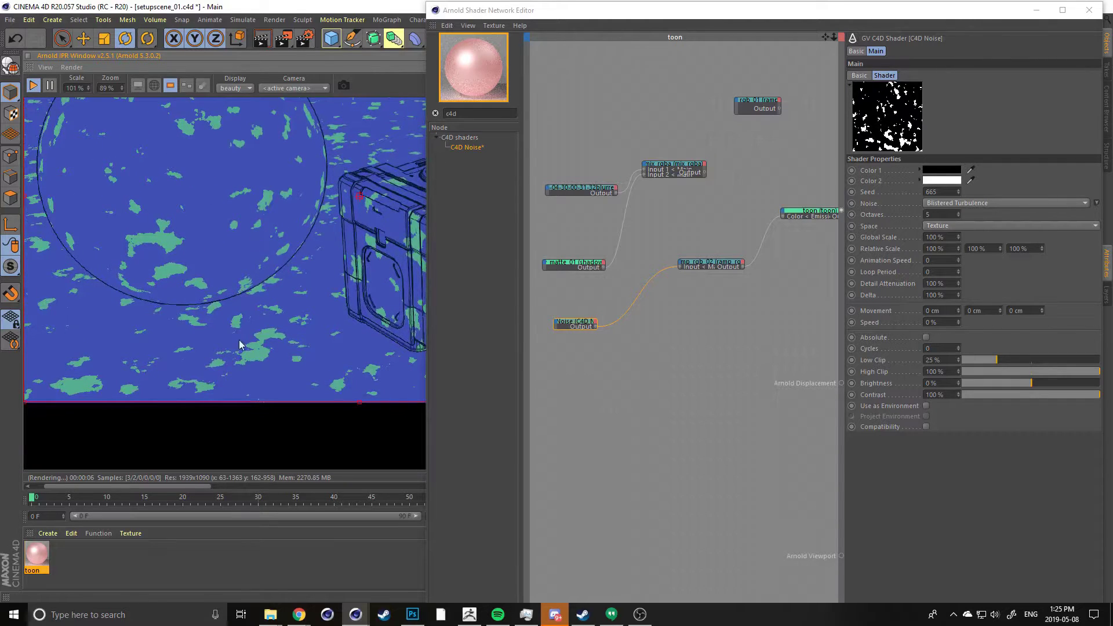
Set the C4D Noise node's Global Scale to 1000% and check the enlarged patches in the IPR render
middle_click_drag(284, 333, 118, 420)
middle_click_drag(378, 248, 245, 269)
middle_click_drag(72, 286, 374, 231)
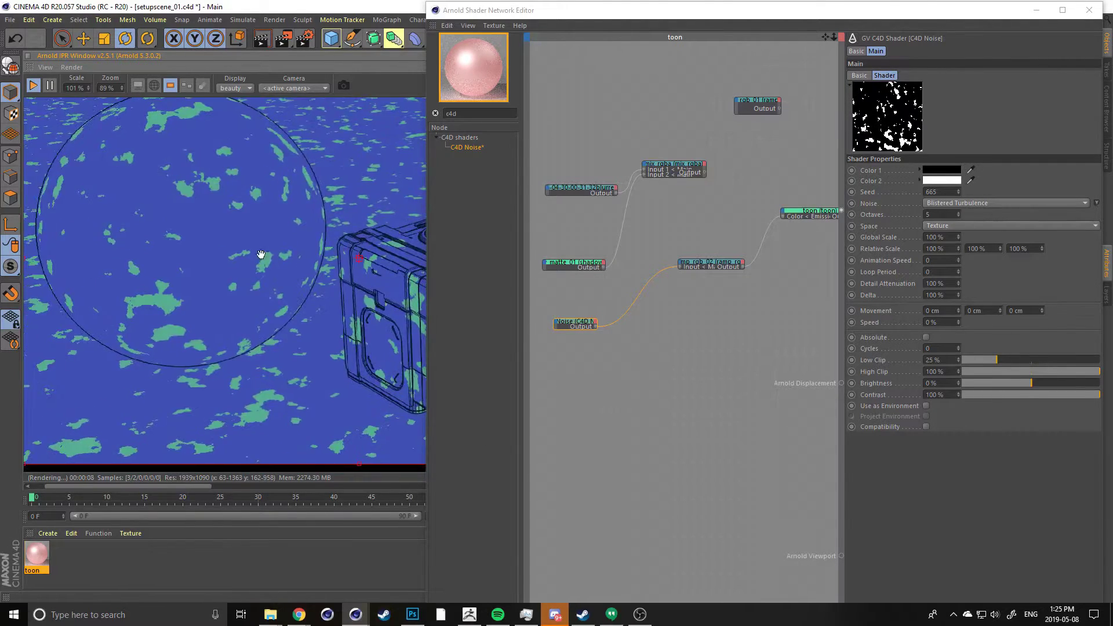
scroll(180, 275, "down", 3)
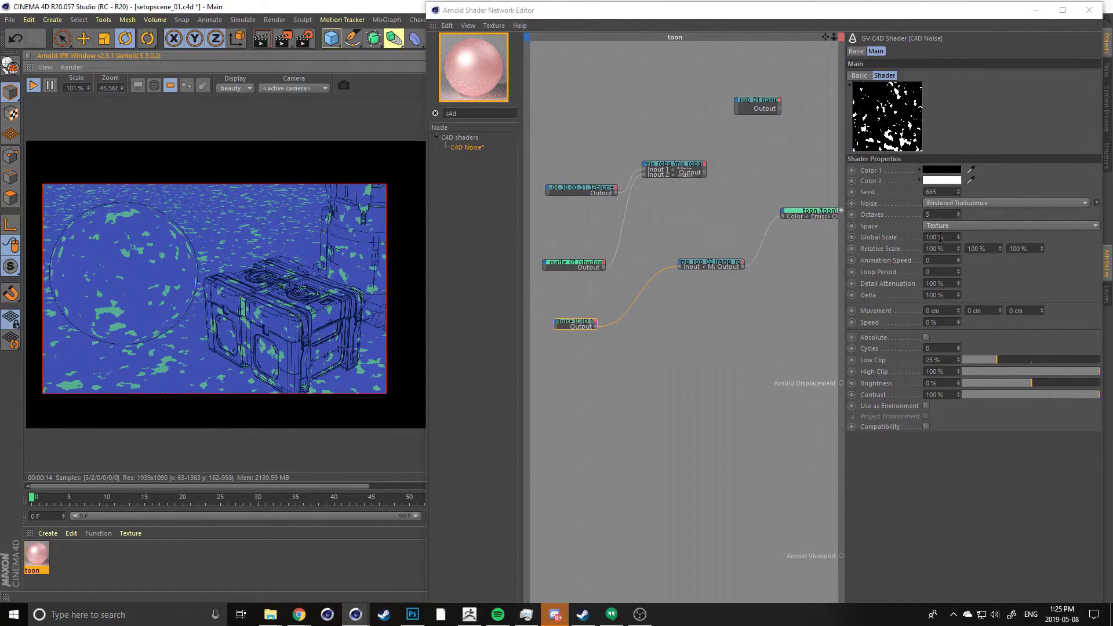
left_click(937, 237)
key("Return")
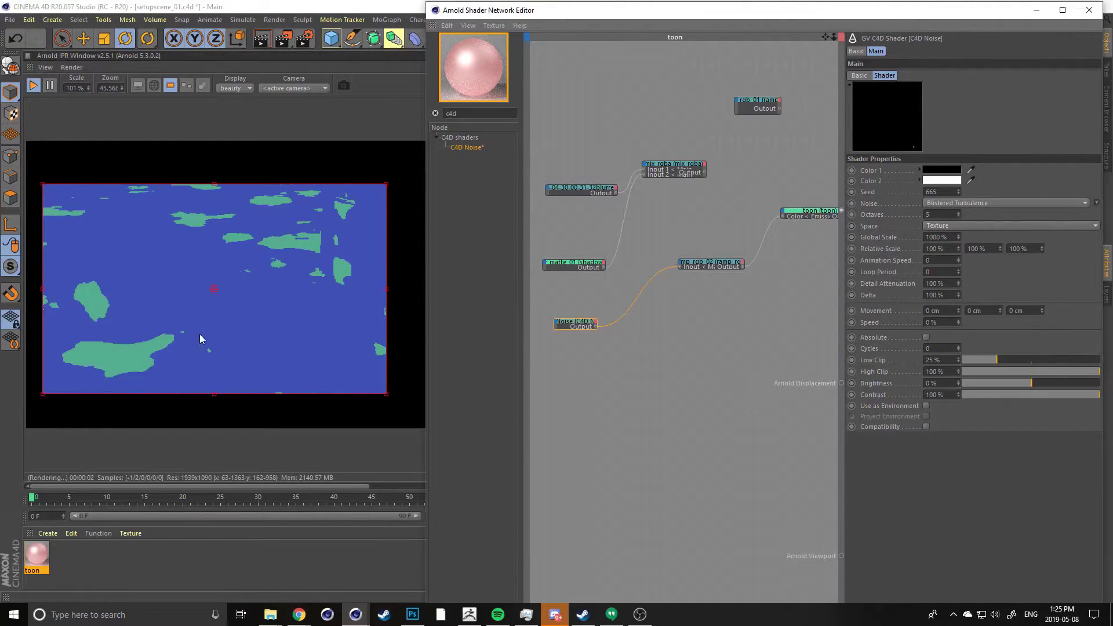
left_click(105, 313)
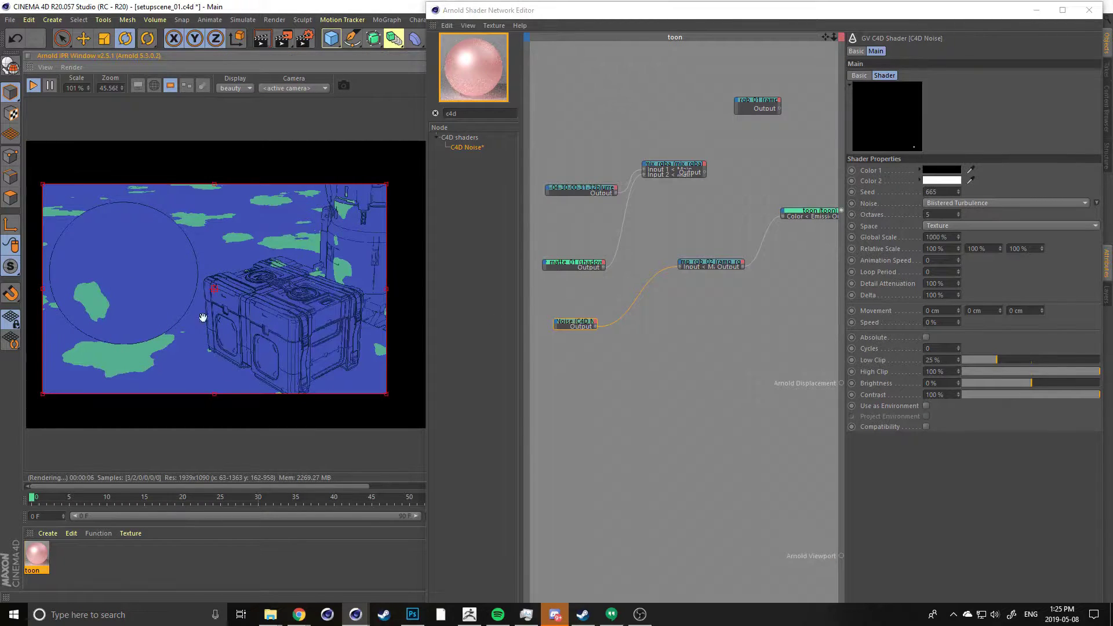
Set the C4D Noise node's Octaves to 10 and check the patch edges in the IPR render
scroll(82, 367, "up", 3)
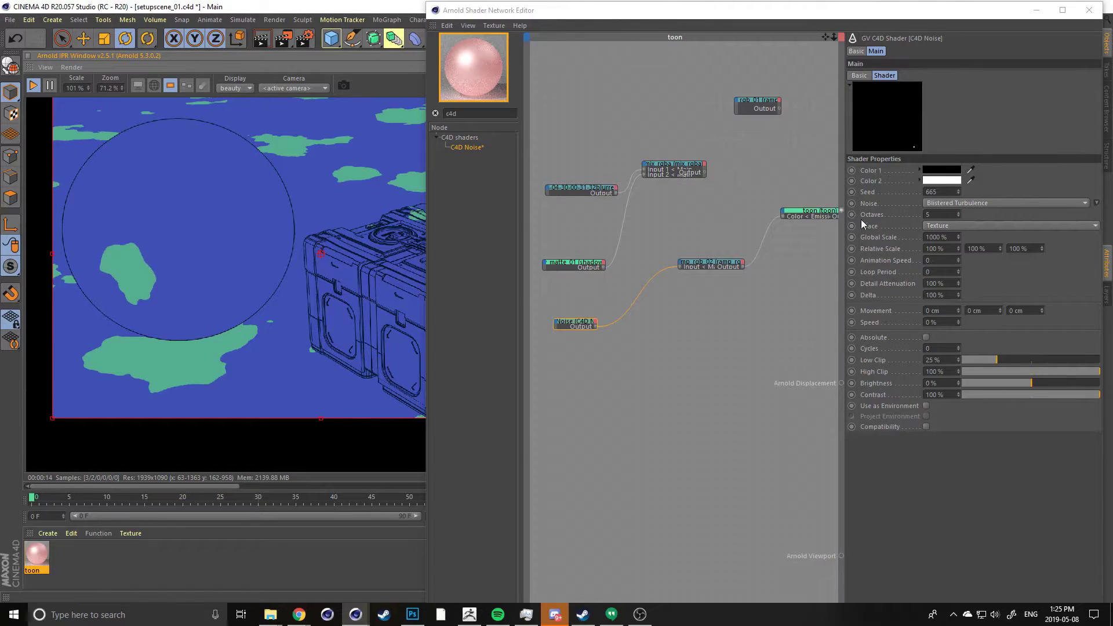
left_click(925, 214)
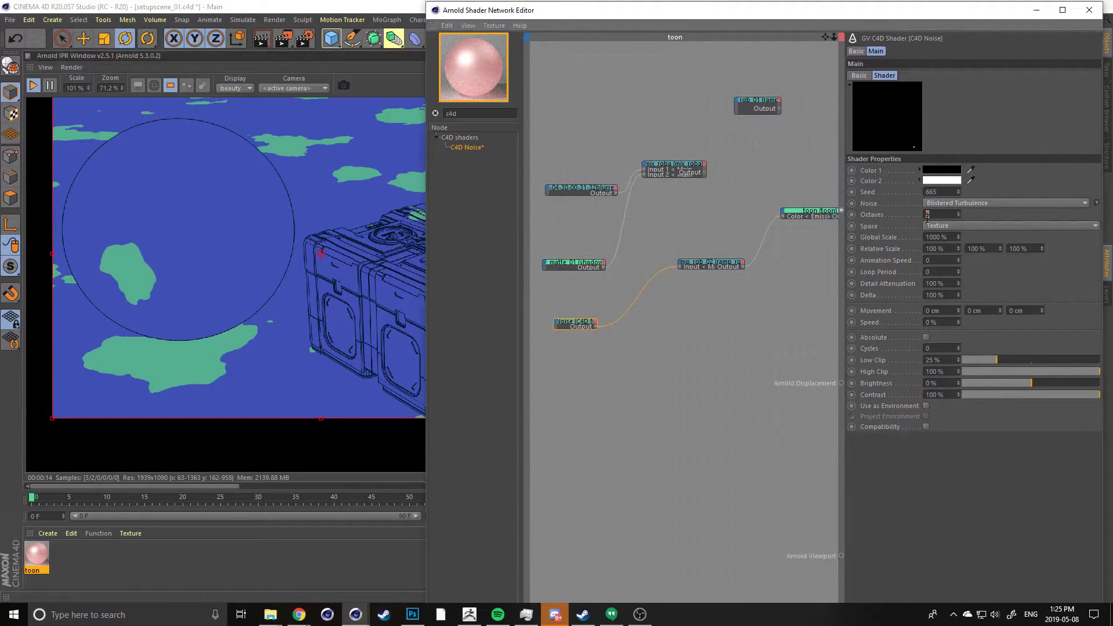
key("Return")
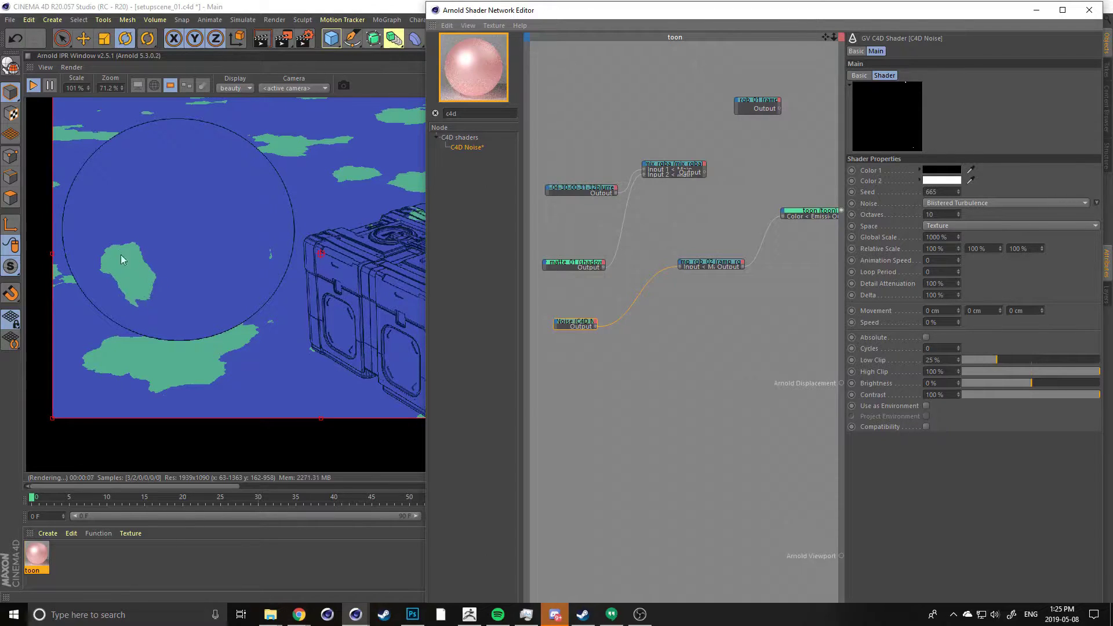
scroll(182, 281, "down", 2)
scroll(145, 303, "up", 1)
middle_click_drag(145, 303, 190, 304)
scroll(191, 305, "down", 1)
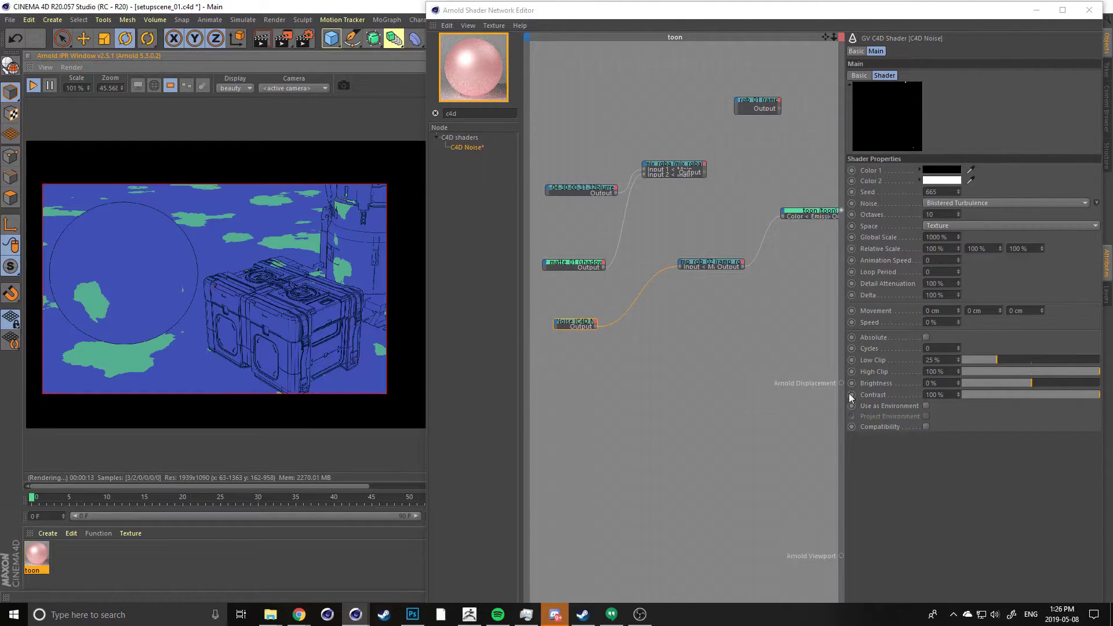
Lower the C4D Noise node's Low Clip to 22% and check the patches on the sphere and ground
left_click_drag(994, 360, 993, 360)
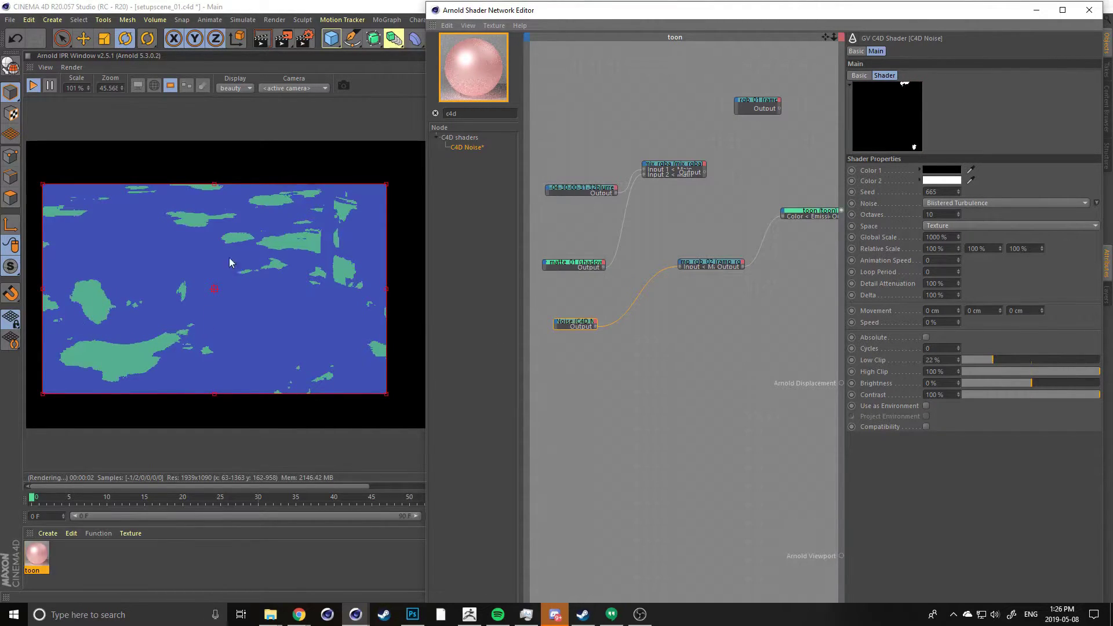
left_click(163, 250)
scroll(129, 287, "up", 2)
middle_click_drag(99, 324, 148, 330)
scroll(157, 323, "down", 1)
left_click_drag(147, 329, 137, 314)
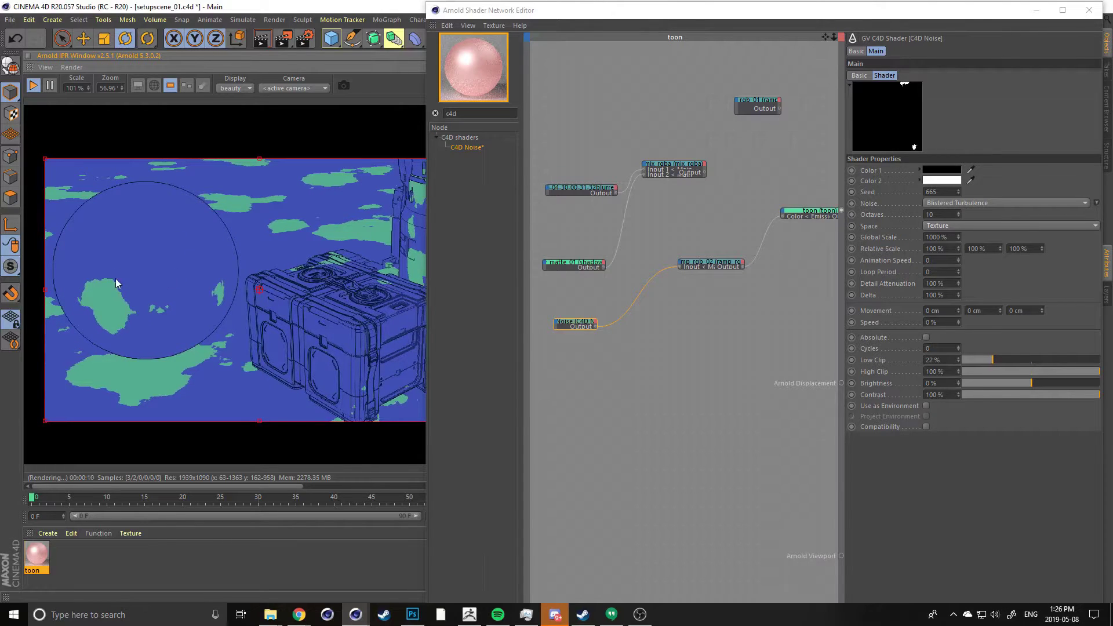
Connect shadow_matte_01 to ramp_rgb_02's input in place of the C4D Noise node, and space out the nodes
left_click_drag(704, 268, 704, 281)
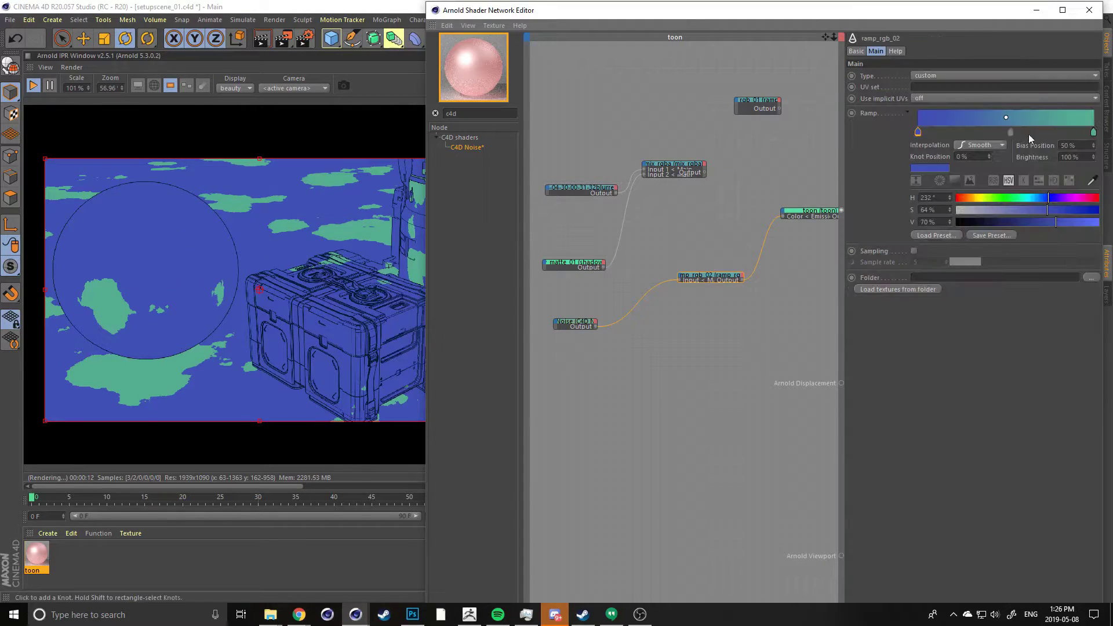
left_click_drag(579, 266, 562, 246)
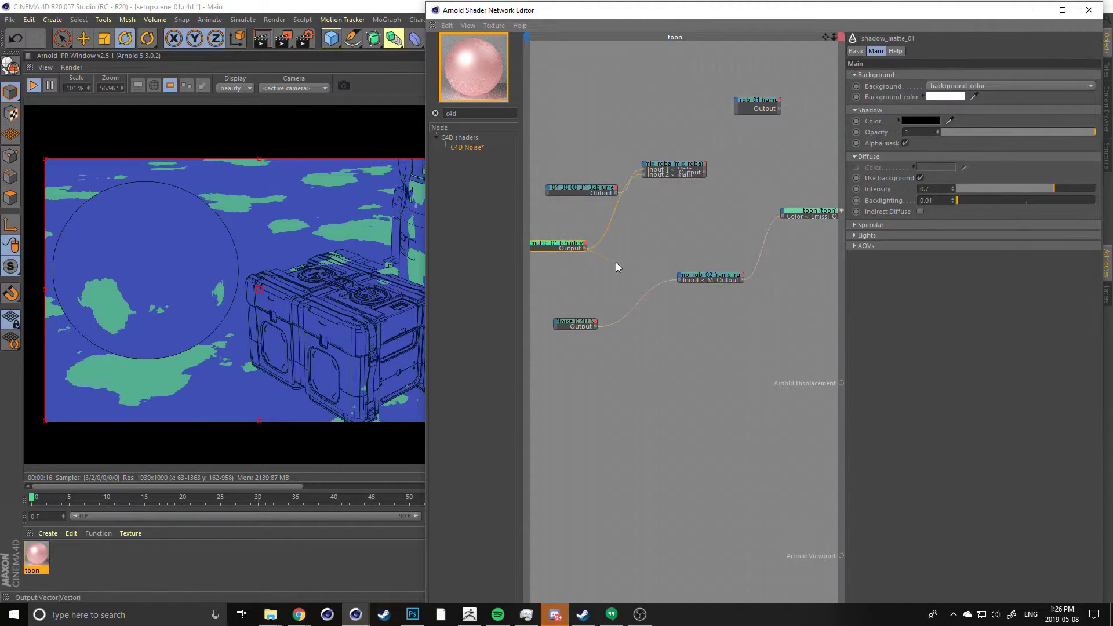
left_click_drag(675, 280, 690, 269)
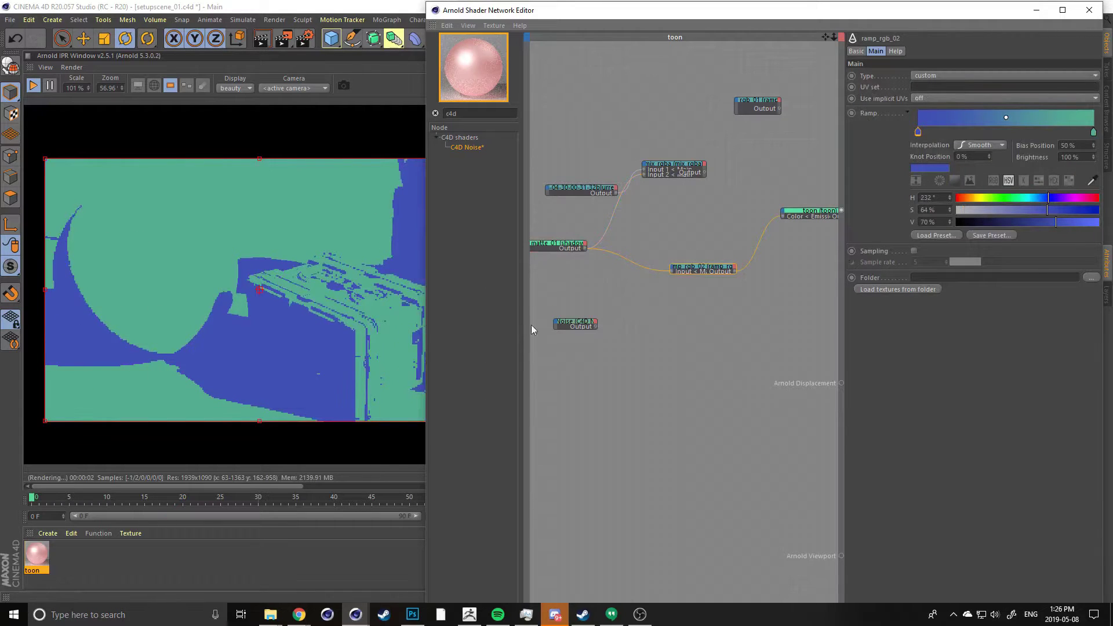
left_click_drag(570, 325, 612, 360)
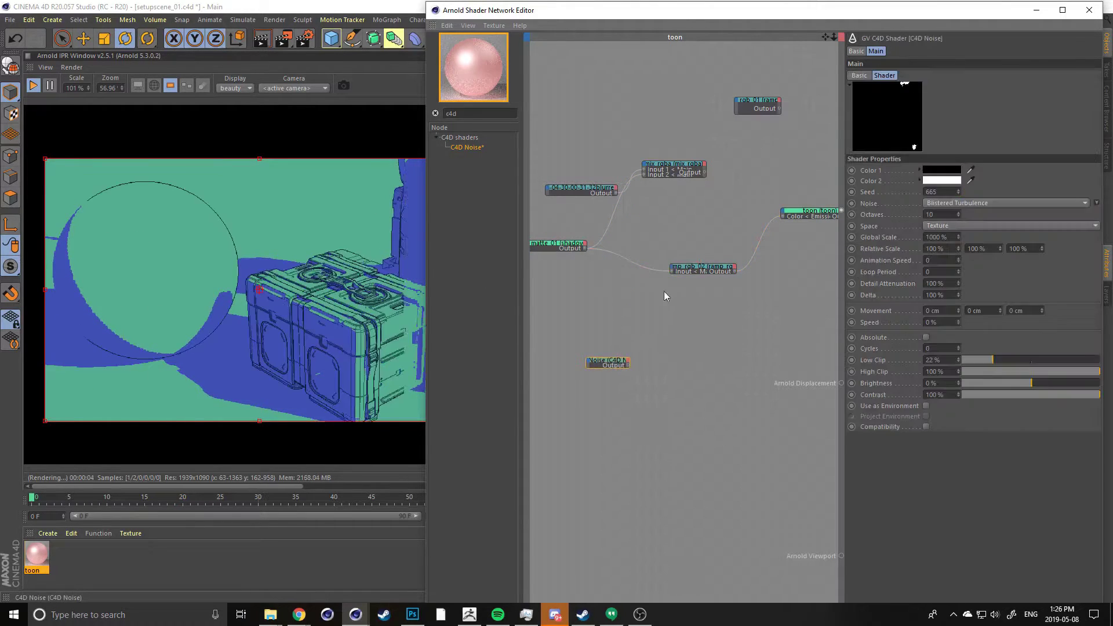
left_click_drag(675, 269, 627, 255)
left_click_drag(600, 356, 601, 360)
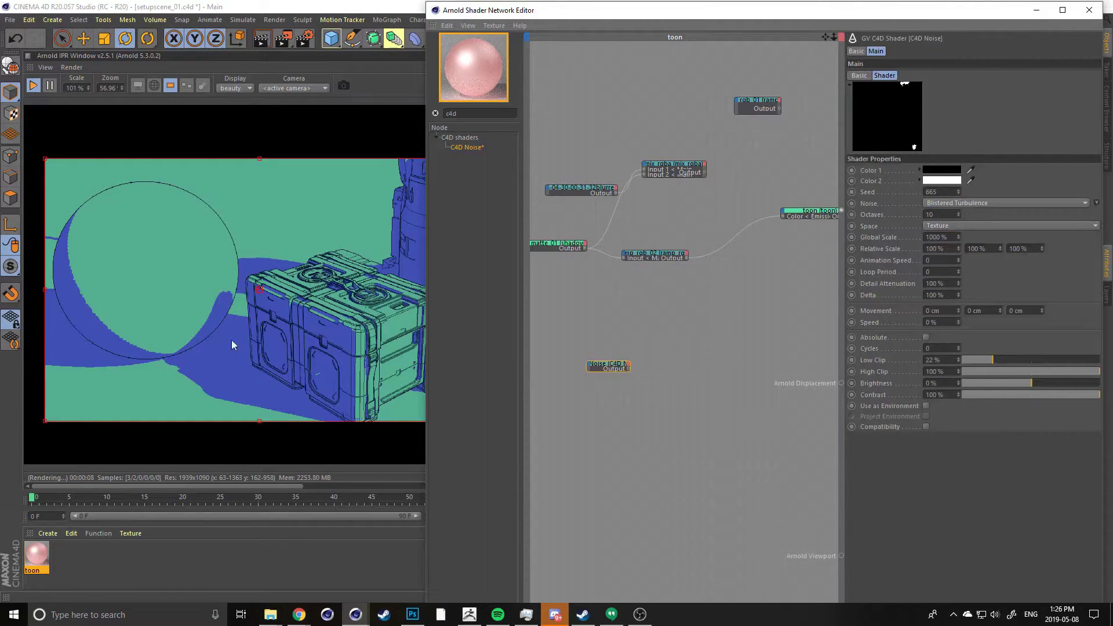
Add a multiply node between ramp_rgb_02 and C4D Noise, and connect the noise output to its Input1
type("mu")
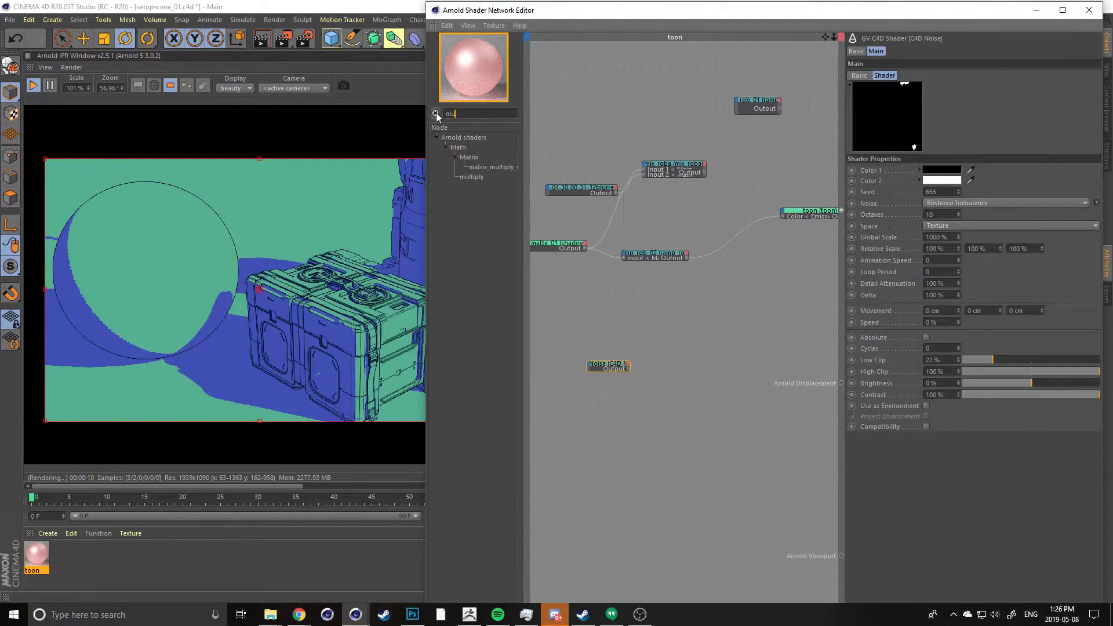
left_click_drag(472, 177, 686, 301)
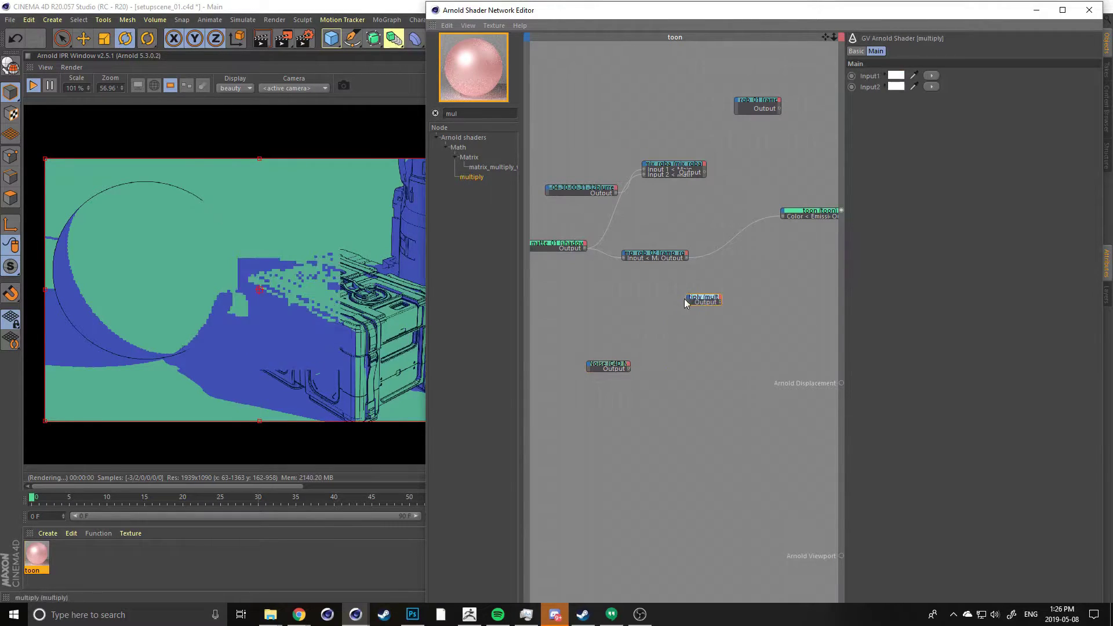
left_click_drag(629, 369, 660, 345)
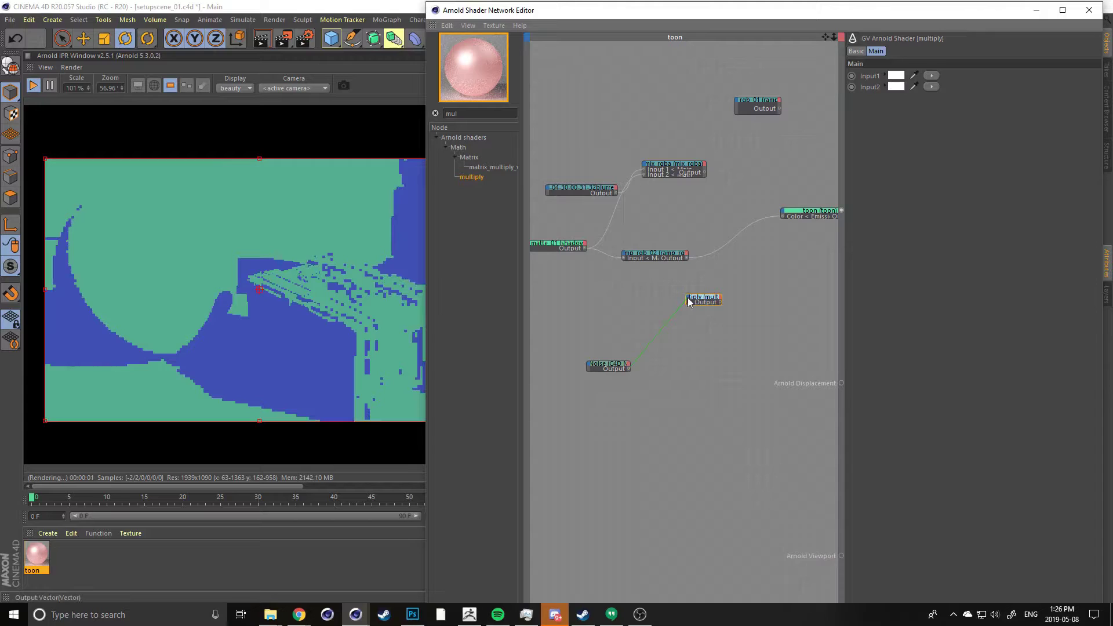
left_click(732, 312)
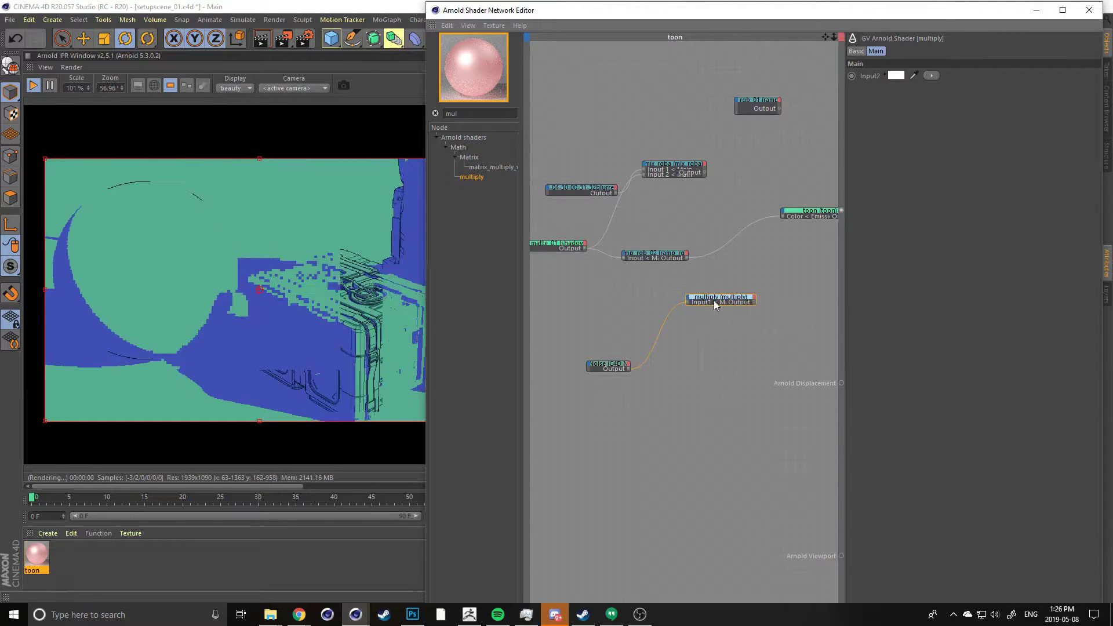
Connect ramp_rgb_02 to multiply's Input2 and multiply's output to the toon node's emission Color, tidying the node layout
left_click_drag(715, 306, 716, 269)
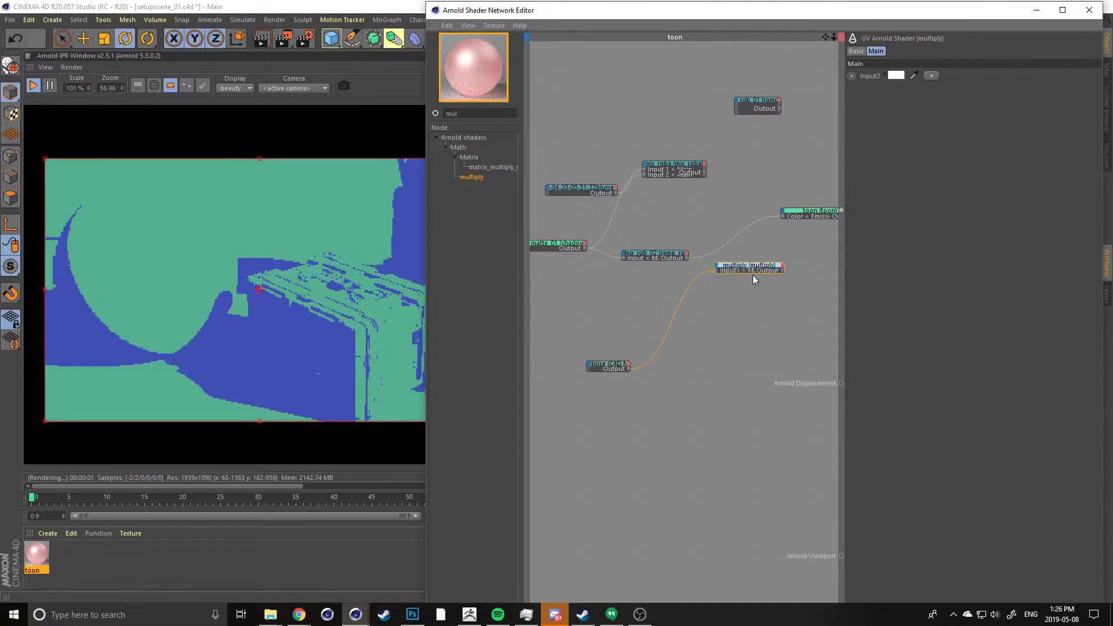
left_click(752, 274)
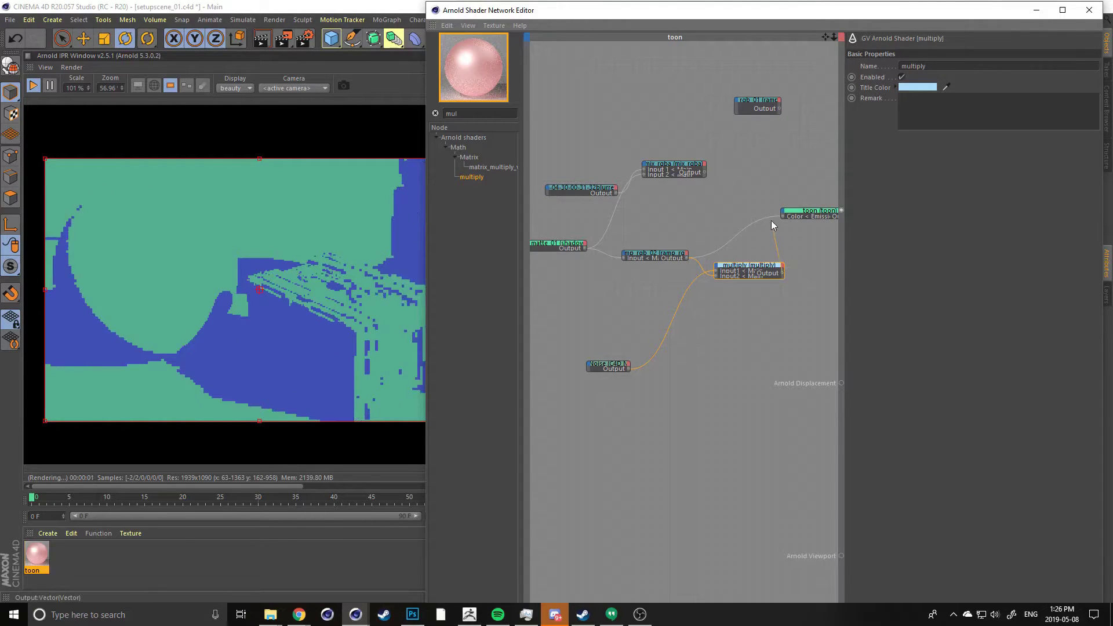
left_click_drag(781, 217, 782, 217)
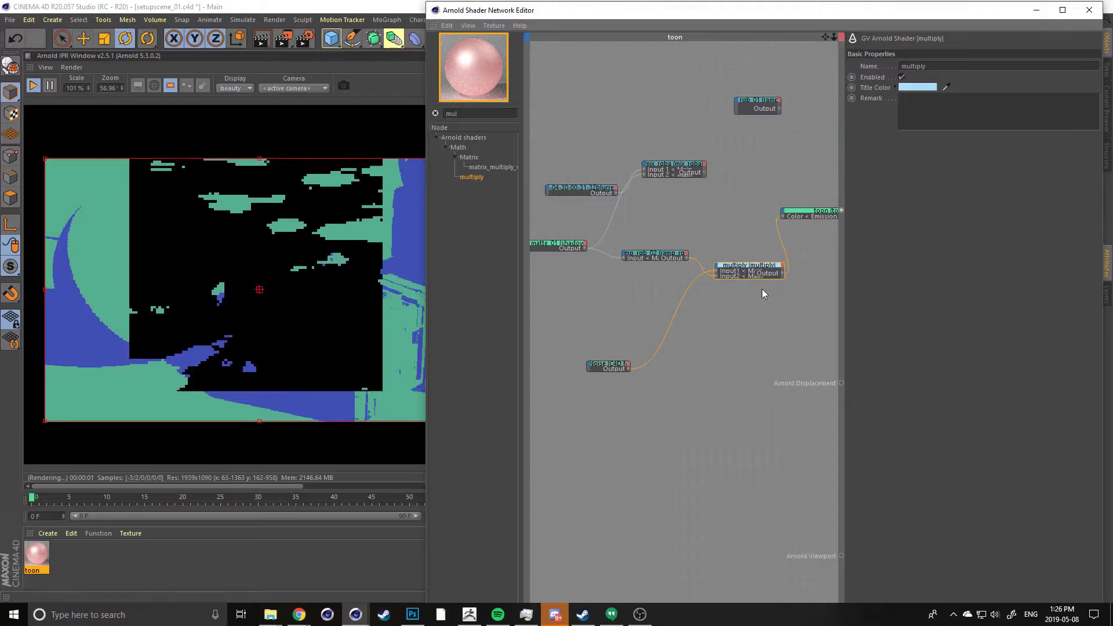
left_click_drag(761, 270, 747, 259)
left_click_drag(649, 253, 633, 254)
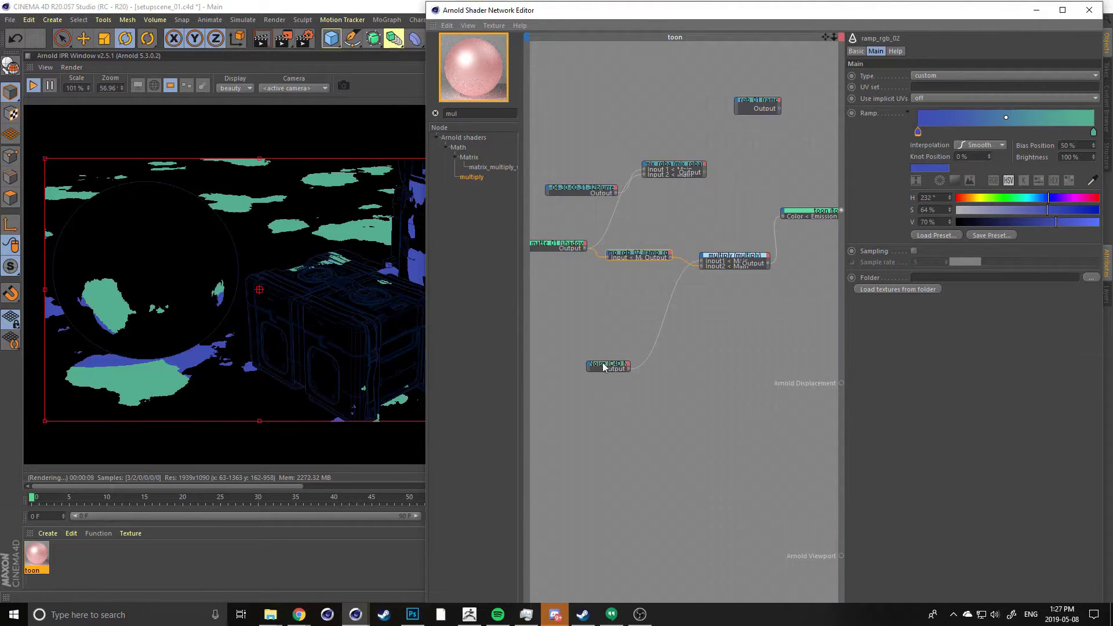
left_click_drag(617, 365, 554, 369)
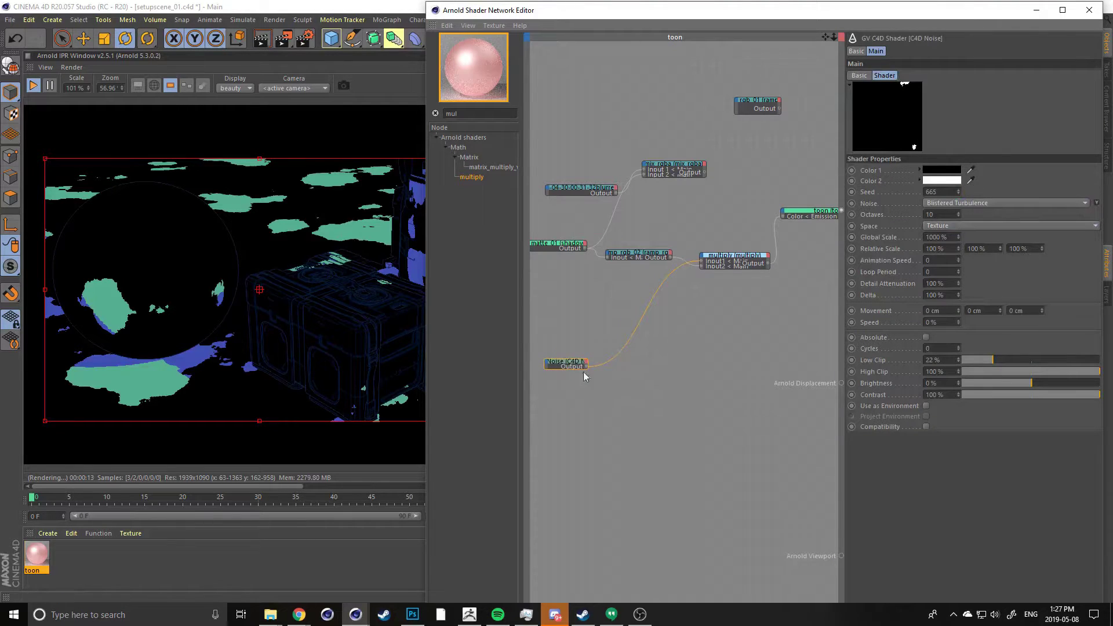
Try a light grey as the C4D Noise node's Color 1, then restore it to black
left_click(923, 174)
left_click_drag(945, 193, 975, 194)
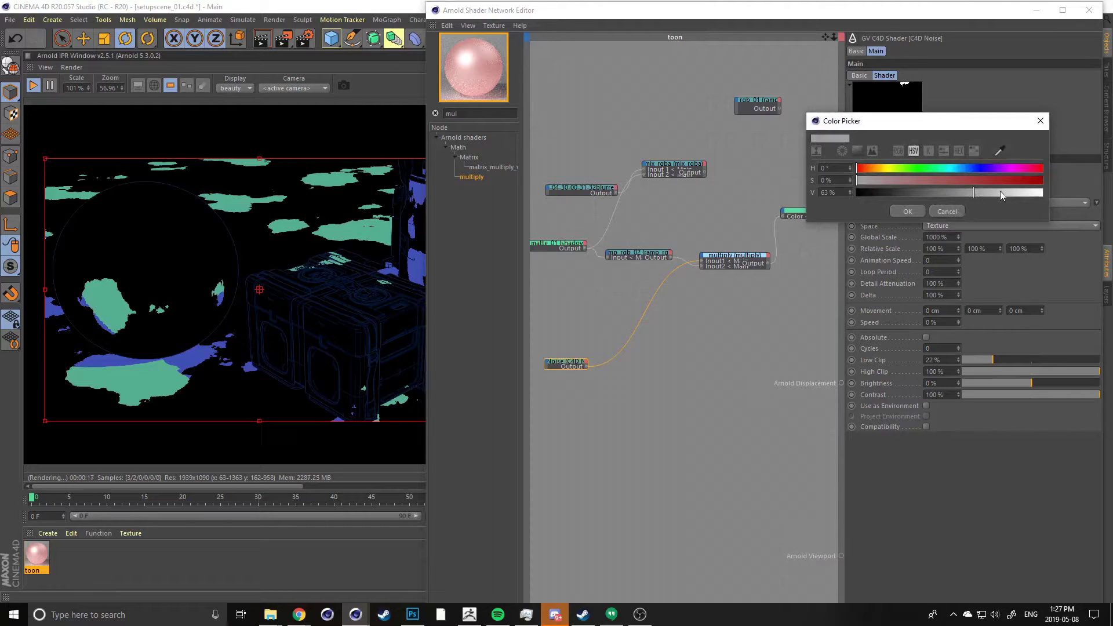
left_click(1001, 193)
left_click(906, 211)
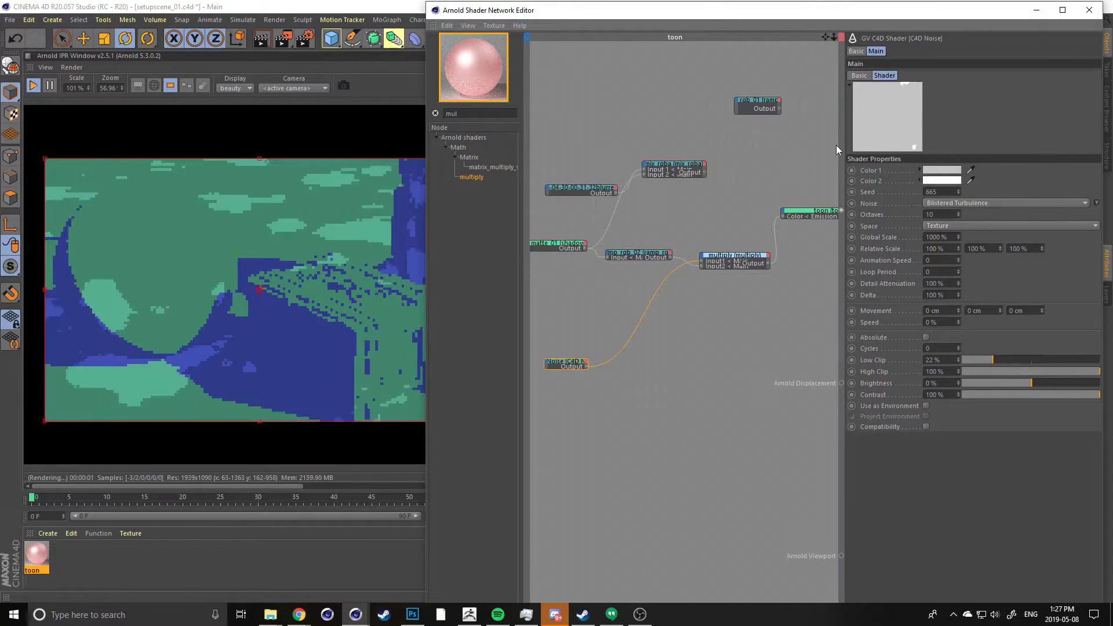
left_click(927, 171)
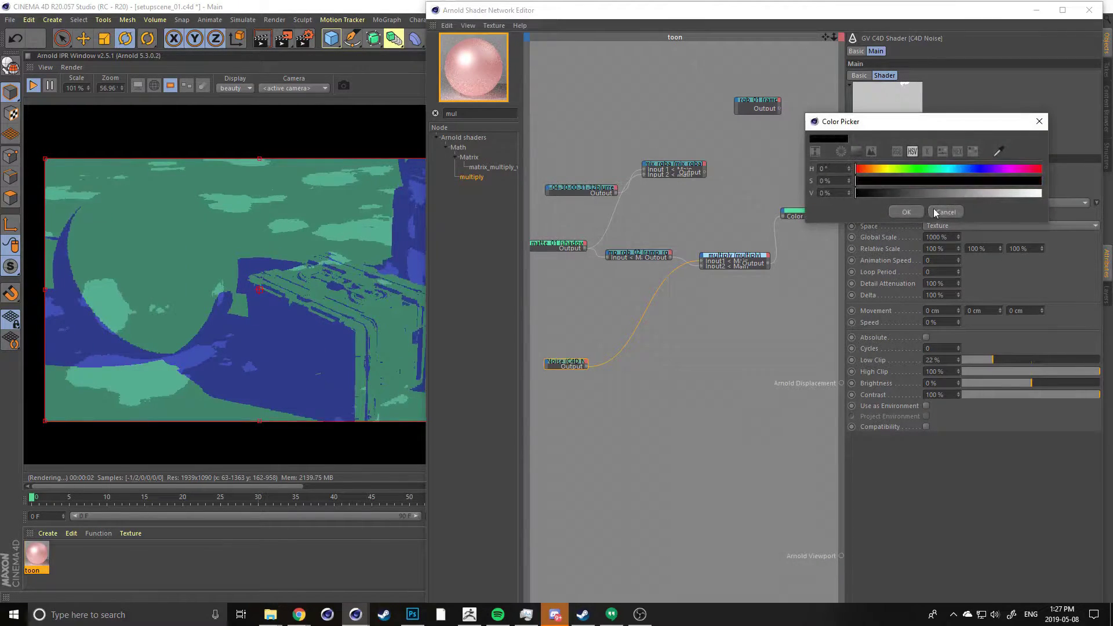
left_click(907, 211)
Add a ramp_rgb node above C4D Noise and connect the noise output to its main Input
left_click_drag(464, 114, 402, 120)
type("ra")
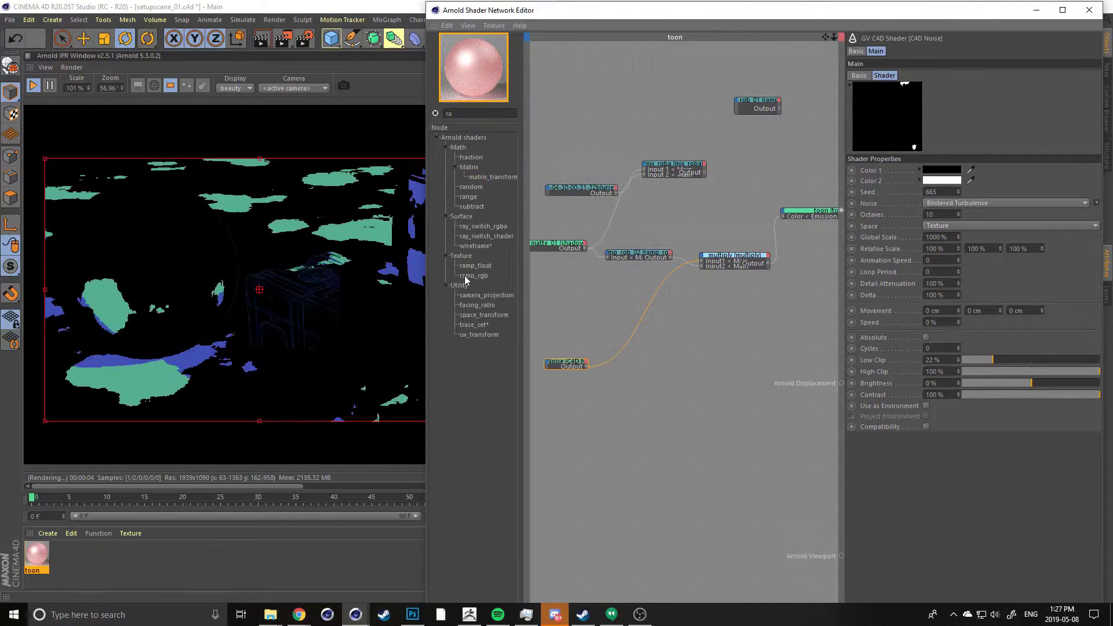
left_click_drag(473, 276, 661, 306)
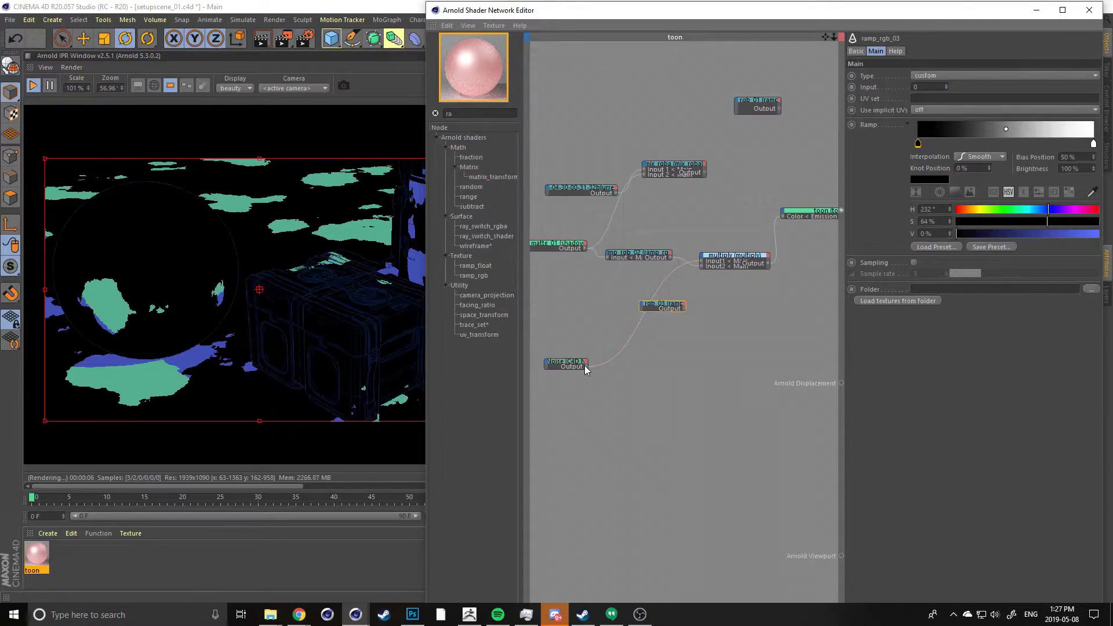
mouse_move(584, 366)
left_mouse_down()
mouse_move(598, 339)
mouse_move(587, 367)
left_mouse_up()
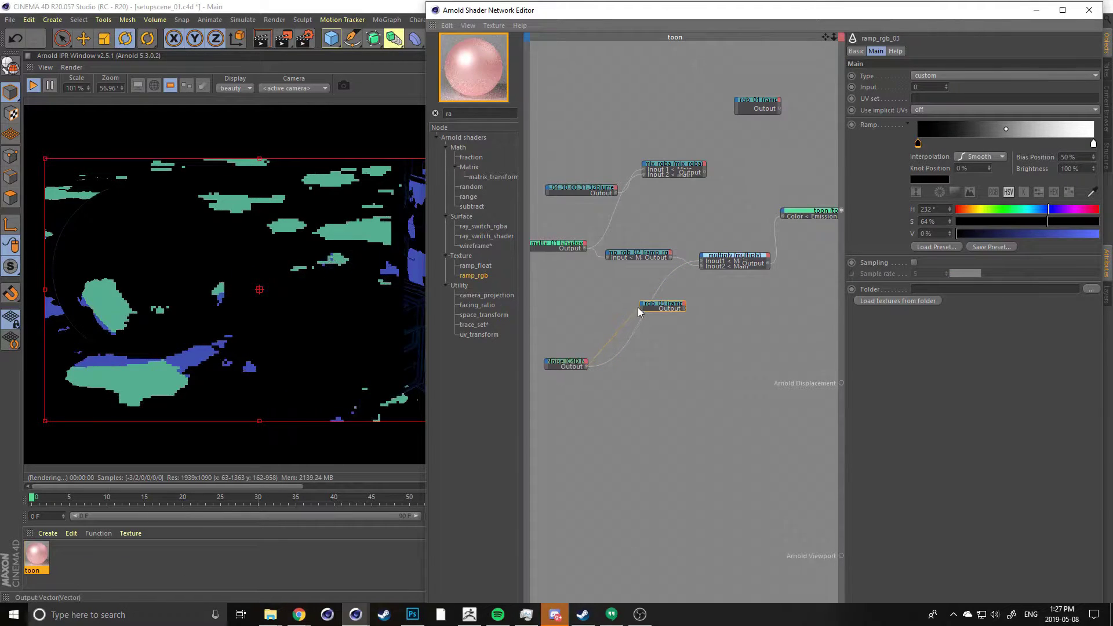
left_click_drag(641, 308, 642, 308)
mouse_move(662, 314)
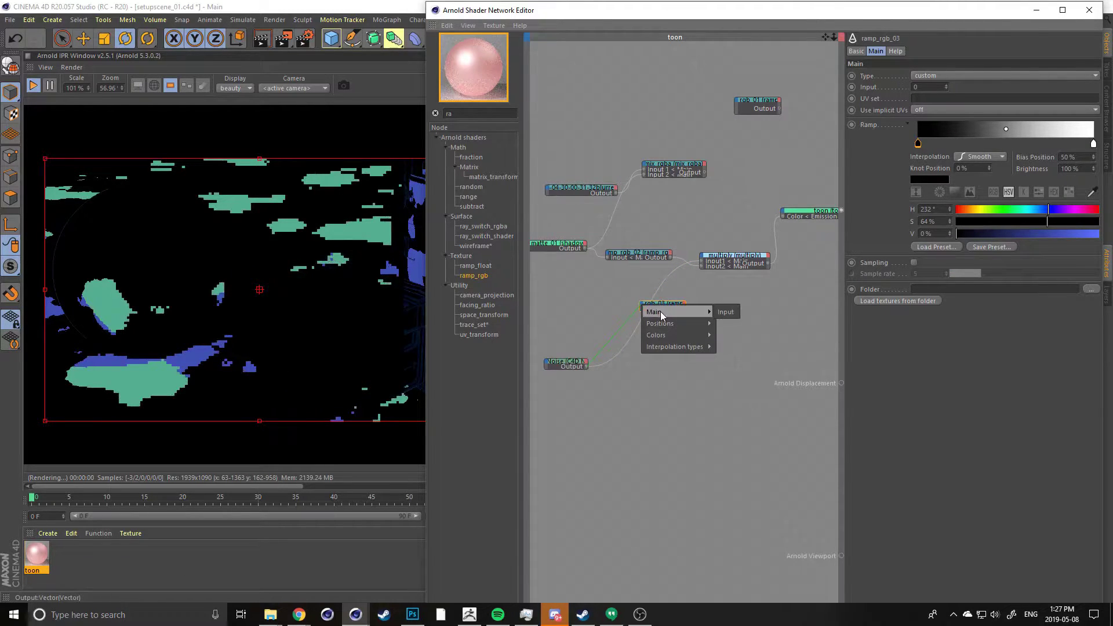
left_click(725, 311)
left_click(567, 365)
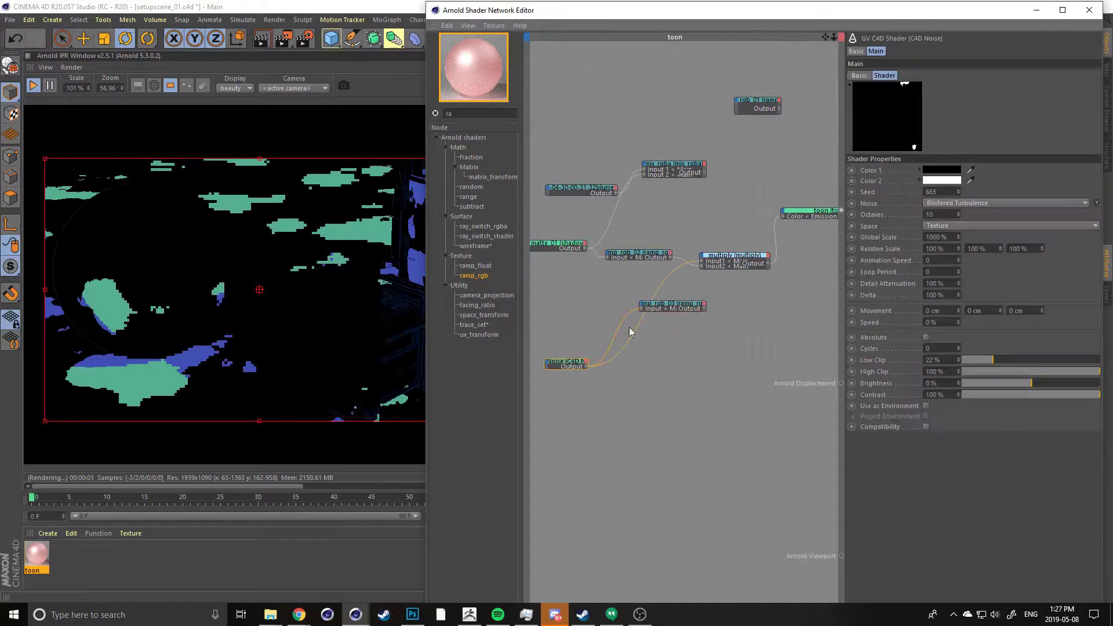
left_click(939, 170)
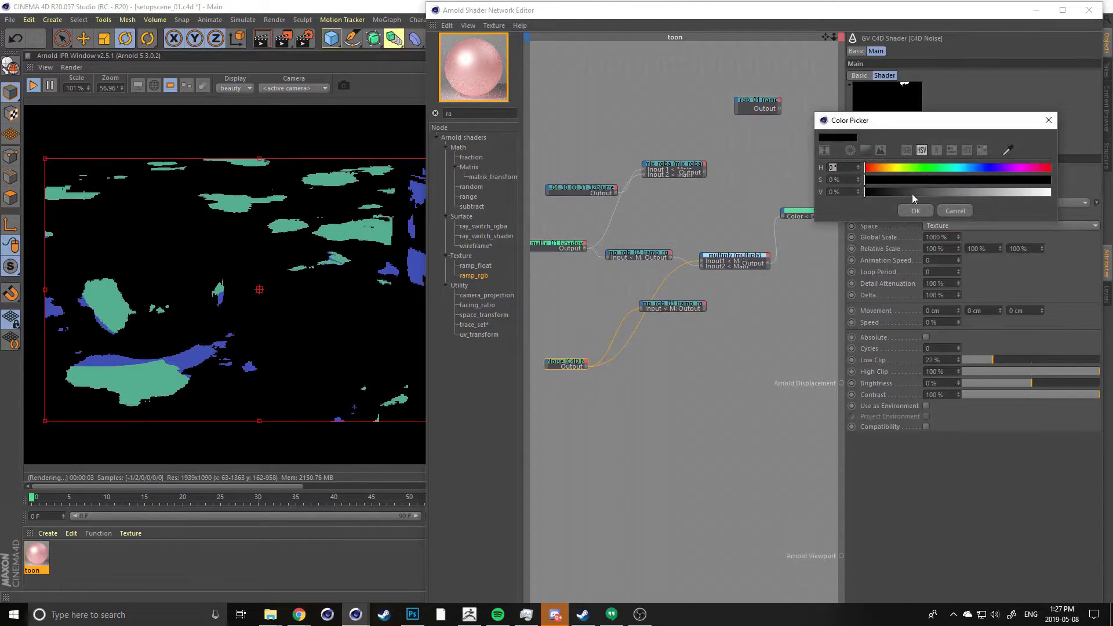
left_click(915, 210)
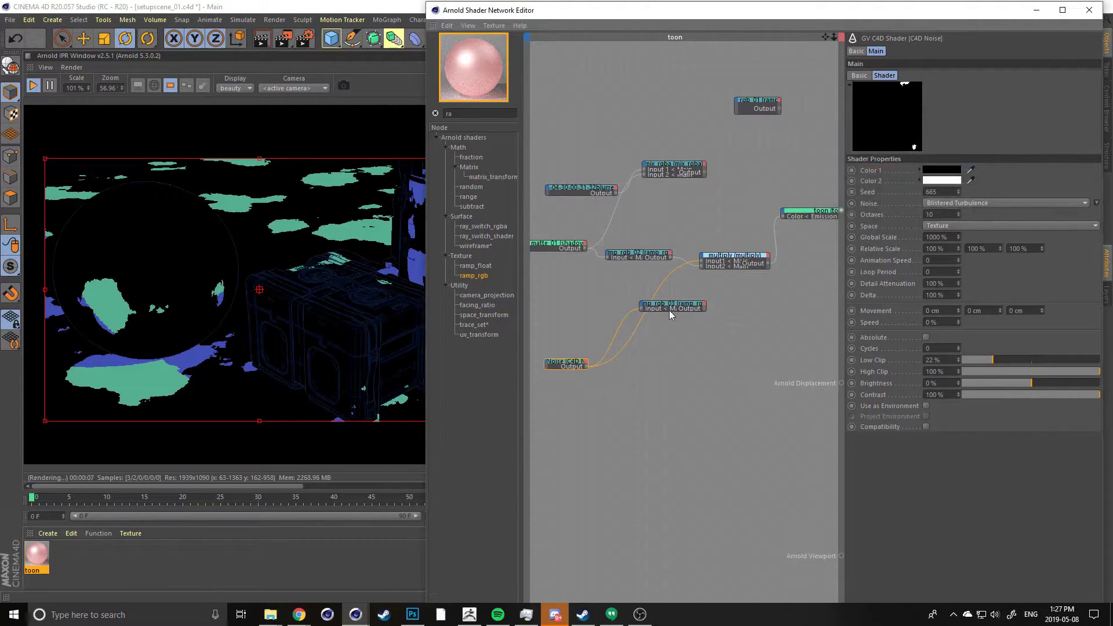
Connect ramp_rgb_03's output to multiply's Input1 in place of the direct noise connection, and reposition the ramp node
left_click_drag(670, 313, 641, 297)
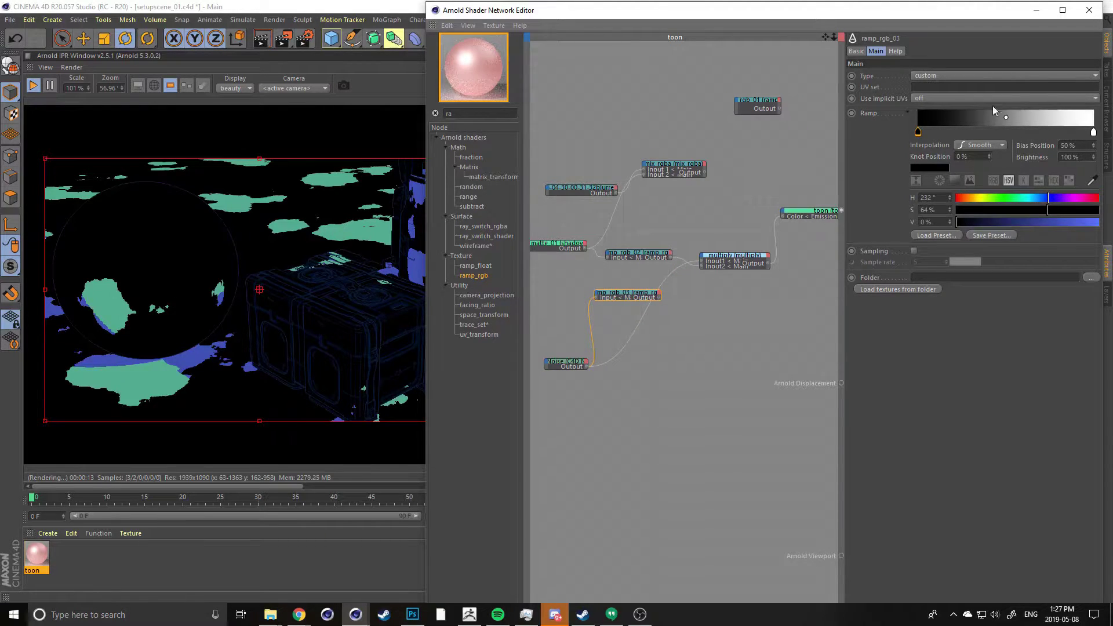
left_click_drag(1093, 132, 1038, 142)
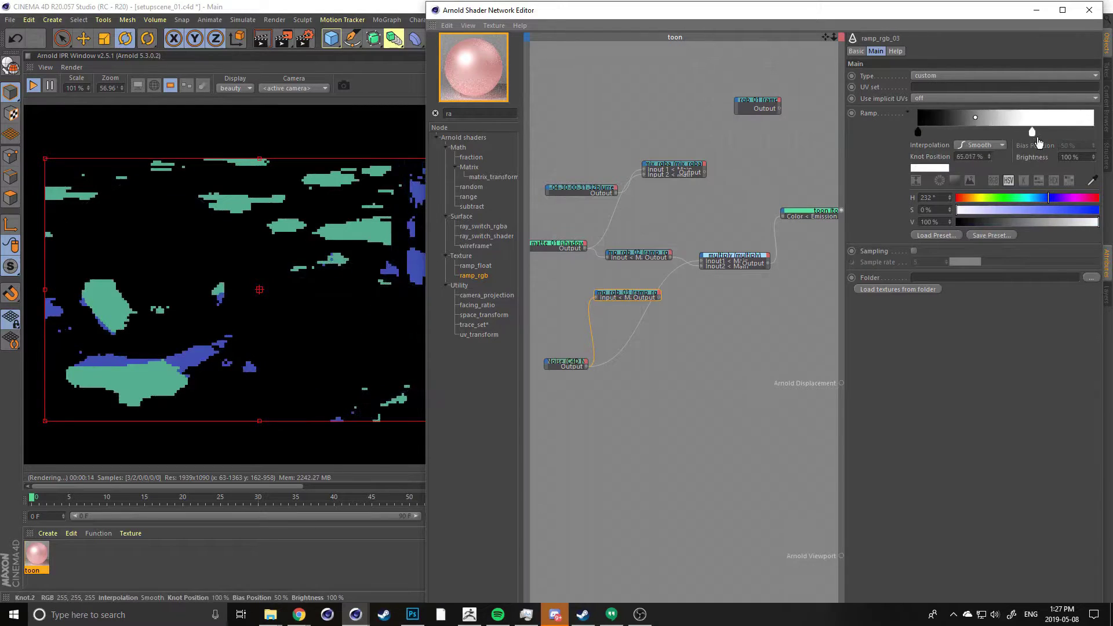
key("ctrl+z")
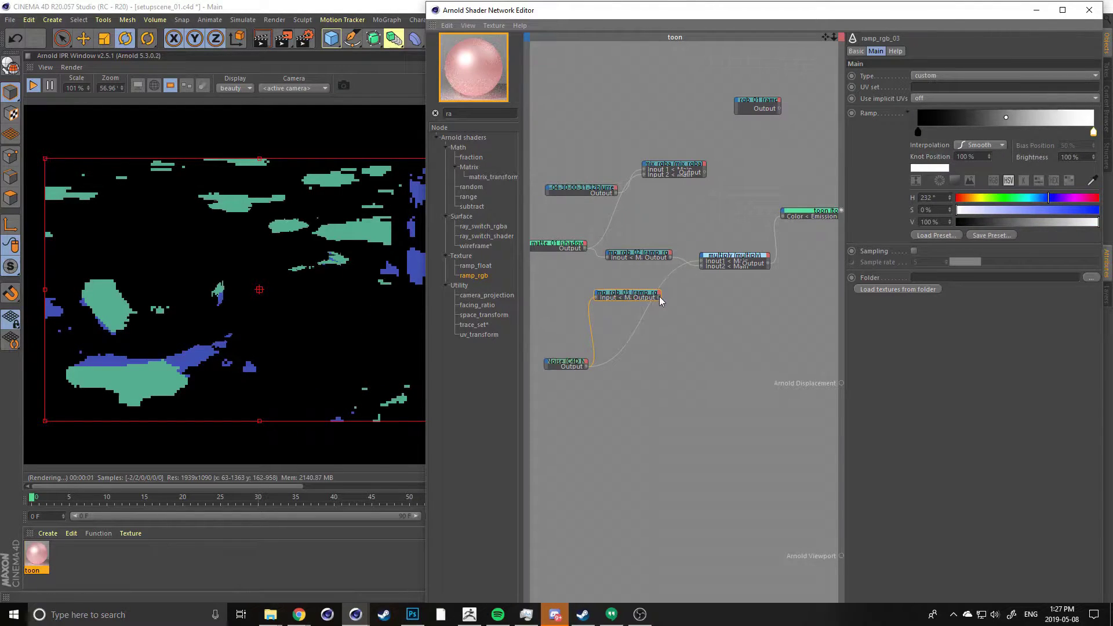
left_click_drag(659, 300, 702, 261)
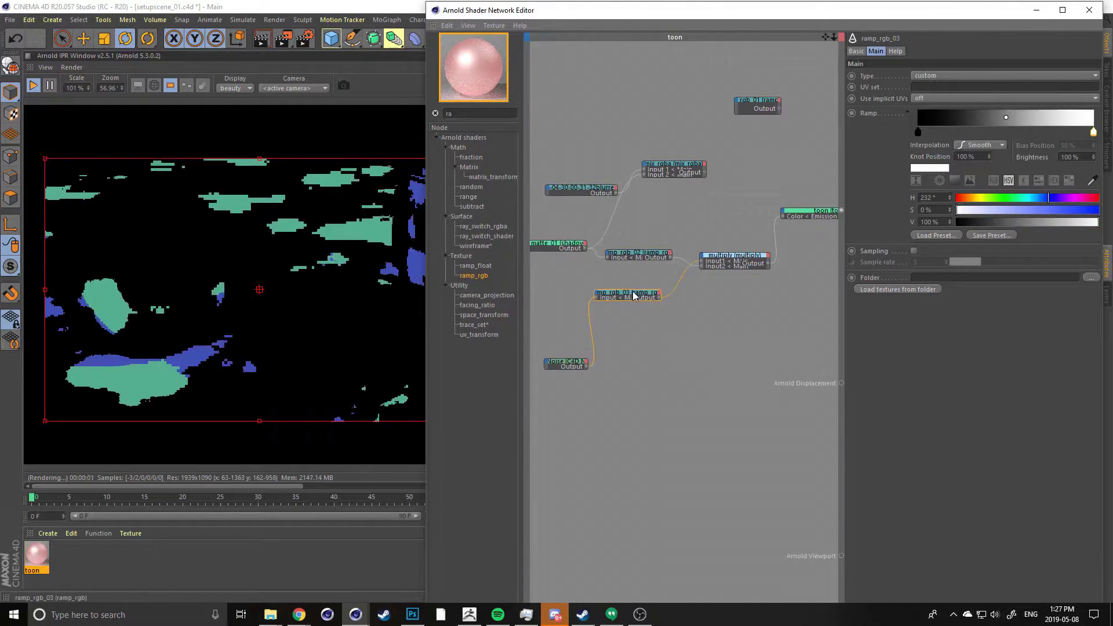
left_click_drag(626, 293, 644, 322)
Raise ramp_rgb_03's black knot to 88% value, invert the gradient, and line up the C4D Noise node with the ramp
left_click(918, 132)
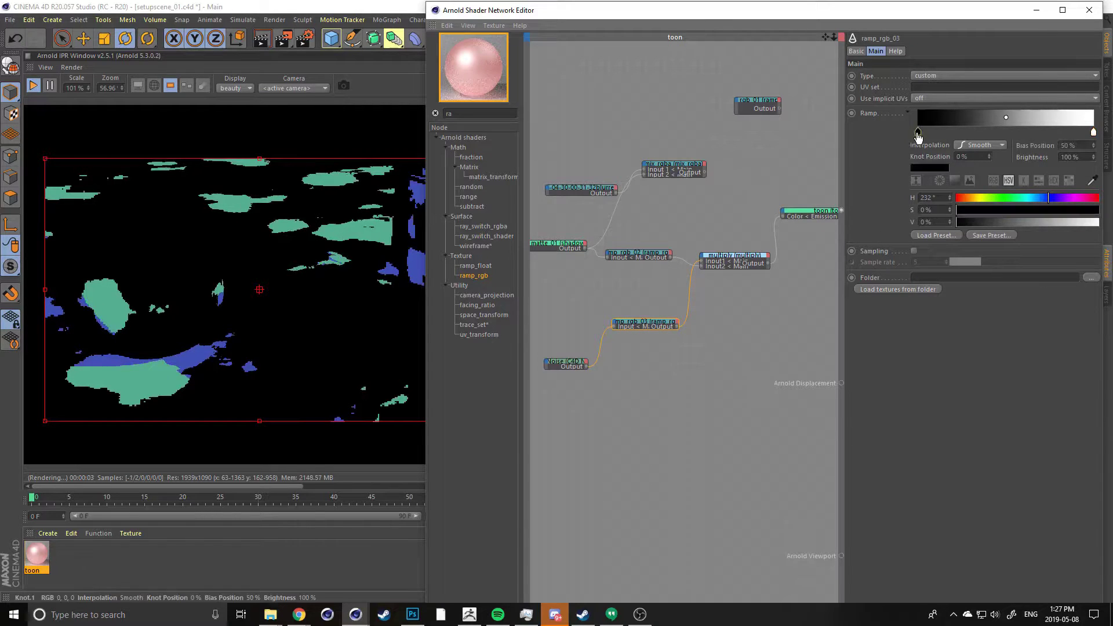
left_click_drag(985, 222, 1081, 224)
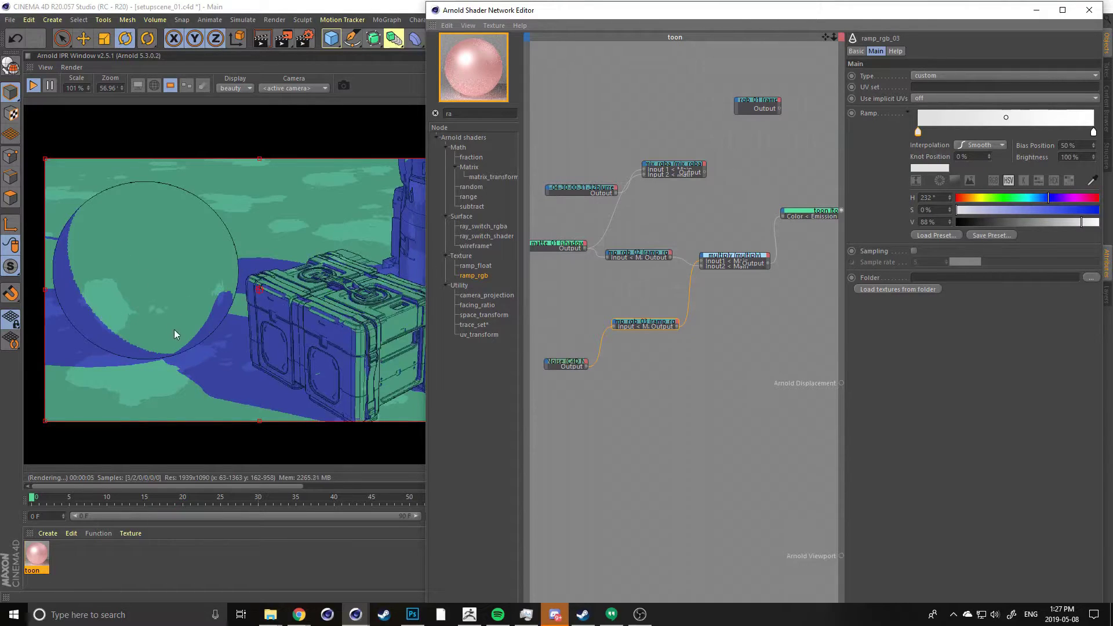
right_click(966, 120)
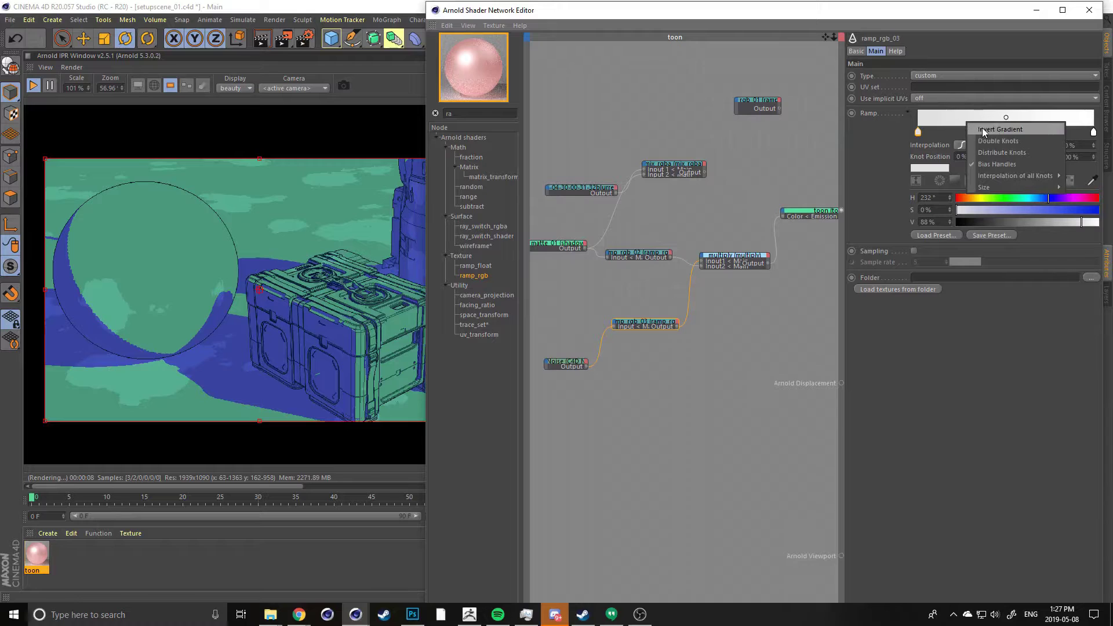
left_click(1003, 129)
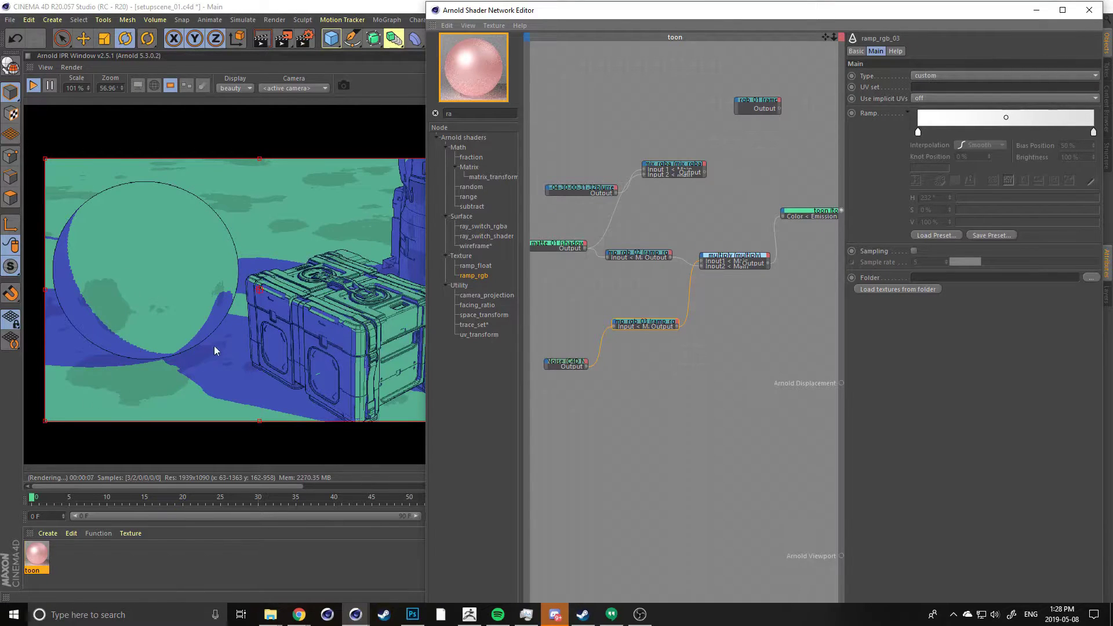
middle_click_drag(284, 362, 286, 313)
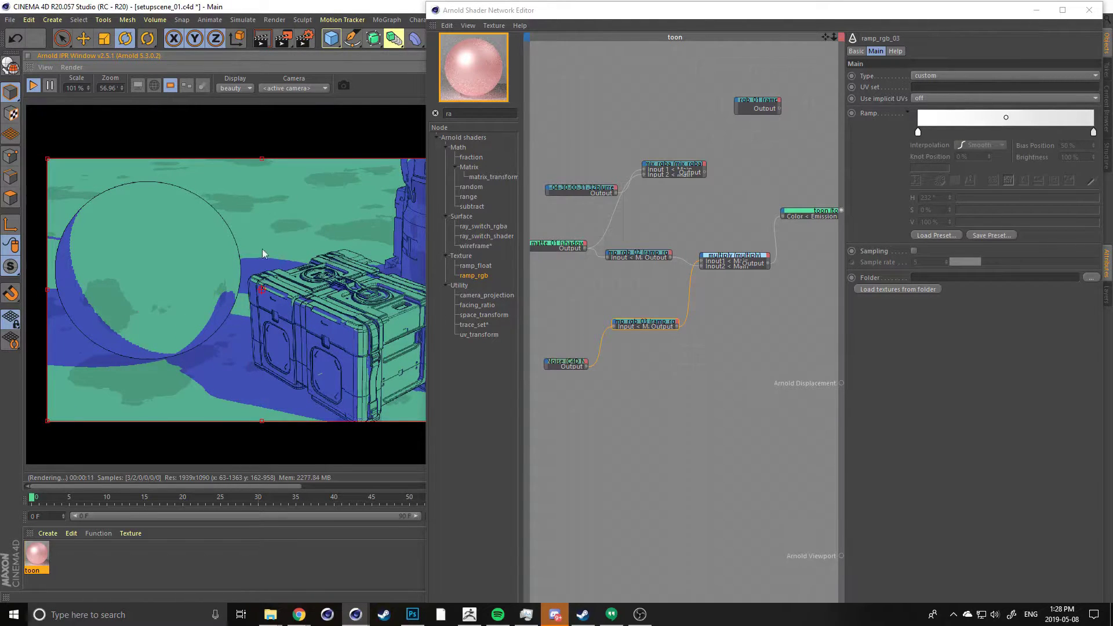
left_click_drag(568, 370, 551, 329)
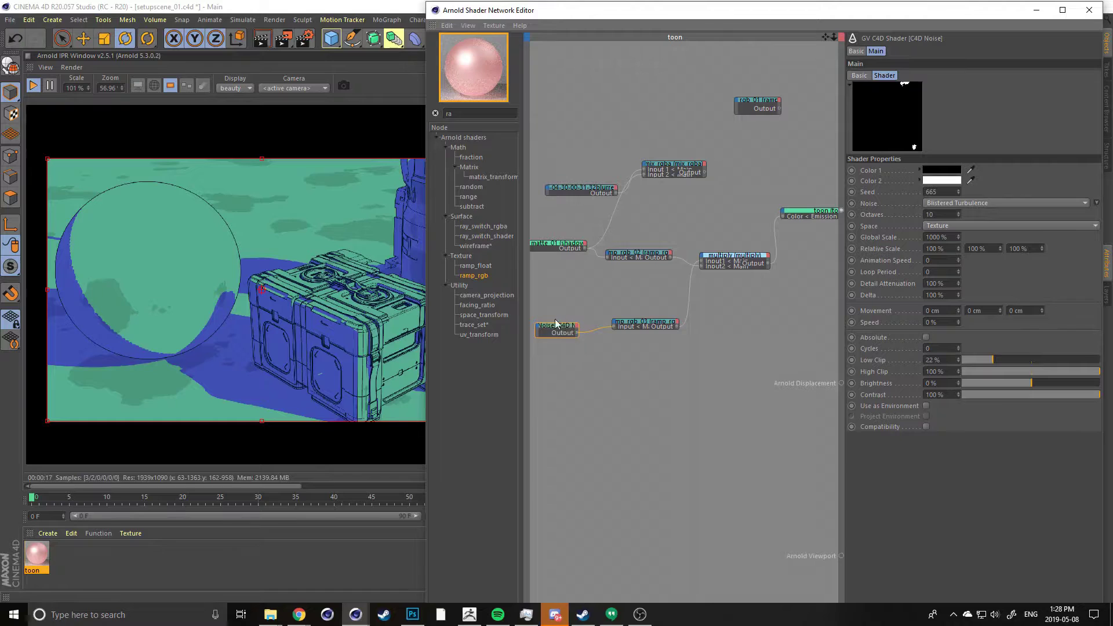
Check the projection settings of the toon material's texture tag on the parent null
left_click_drag(780, 17, 762, 273)
left_click(873, 71)
left_click_drag(869, 275, 804, 494)
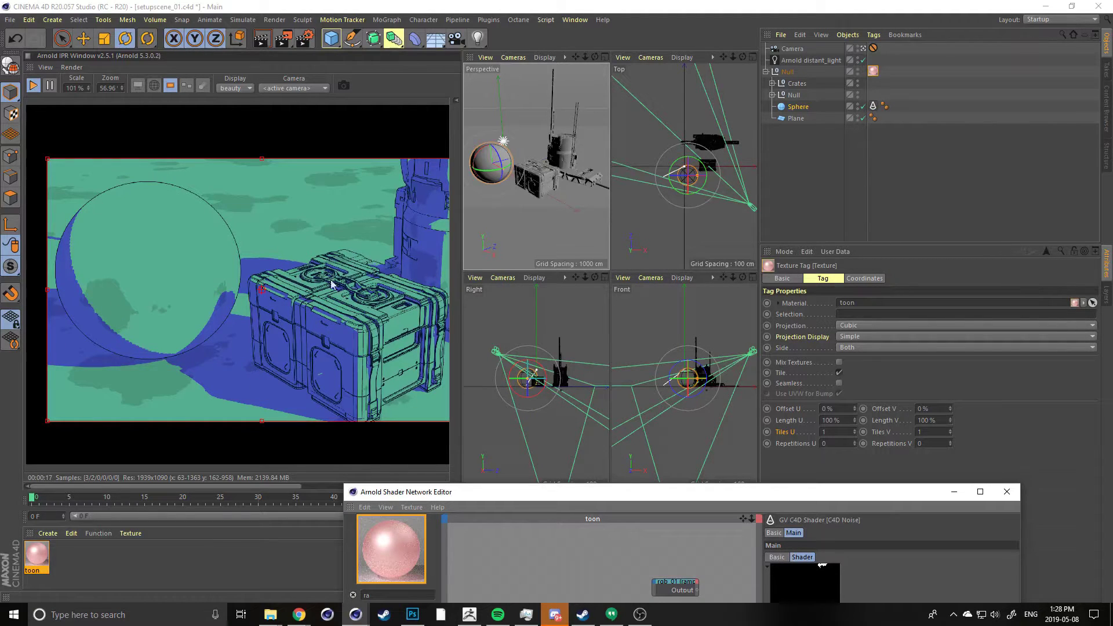
left_click_drag(493, 492, 584, 17)
left_click(588, 300)
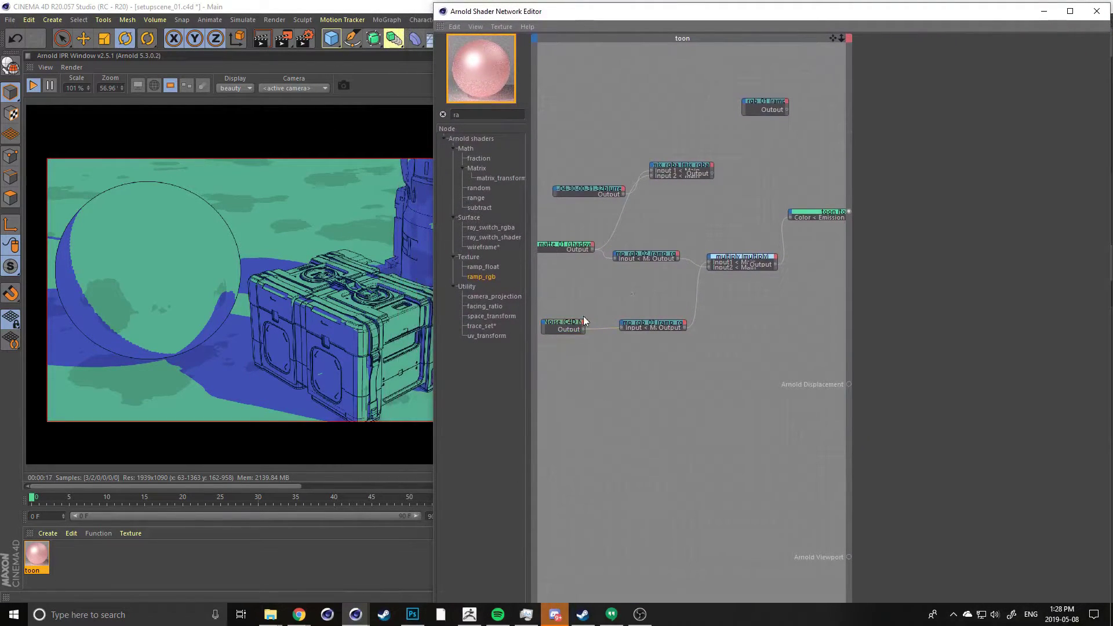
Connect C4D Noise's output directly to the toon node's edge detection Mask color
middle_click_drag(583, 317, 622, 312)
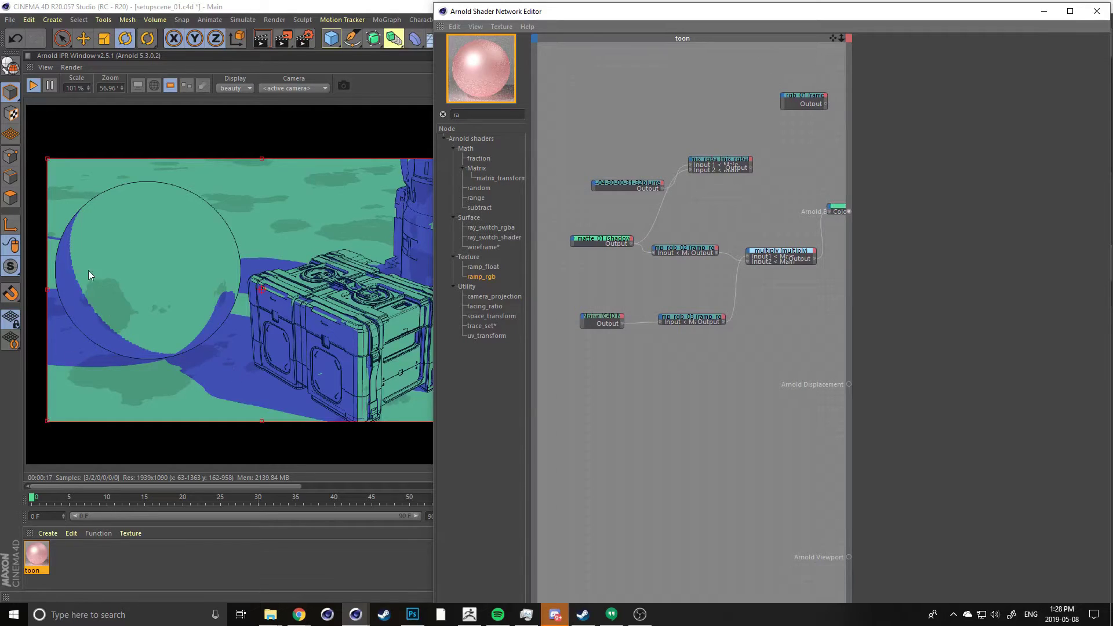
left_click_drag(613, 321, 601, 316)
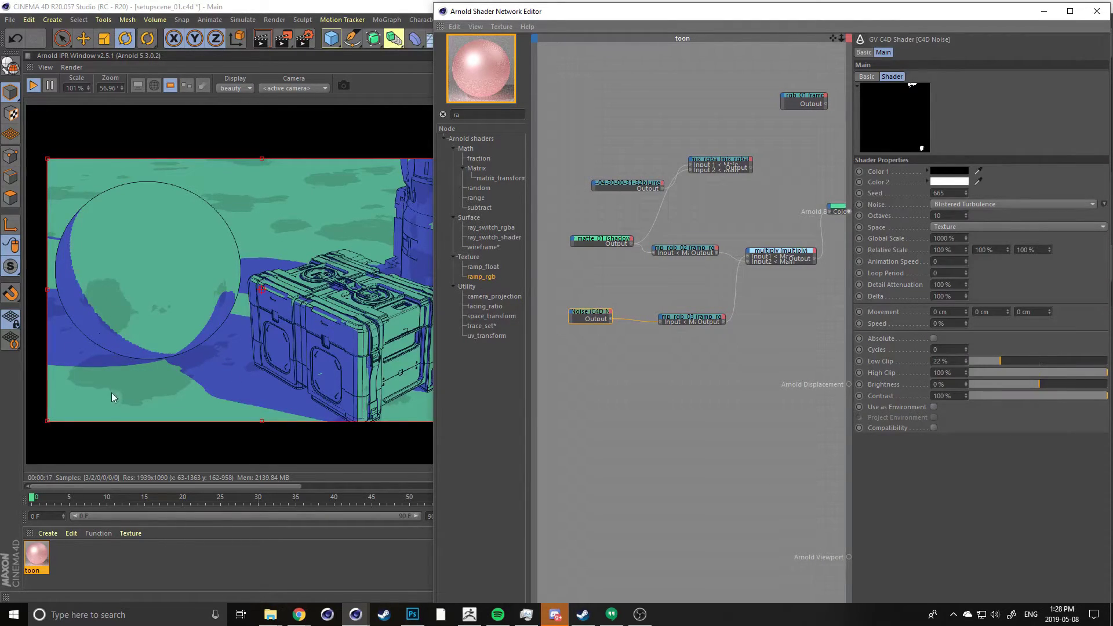
middle_click_drag(652, 279, 622, 286)
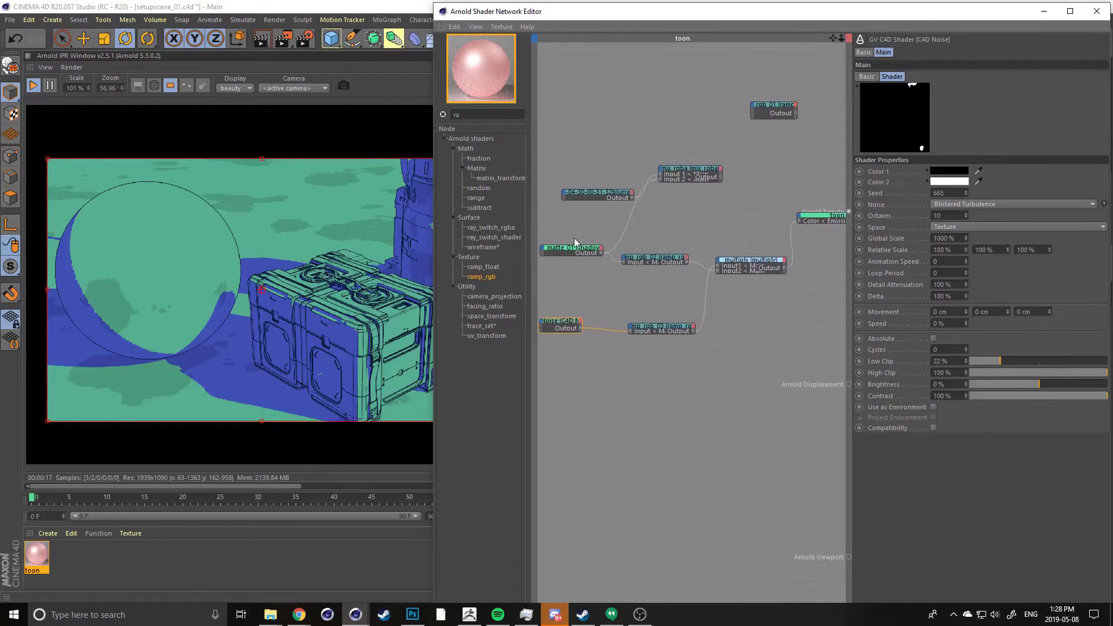
left_click_drag(580, 249, 573, 239)
left_click_drag(577, 325, 570, 306)
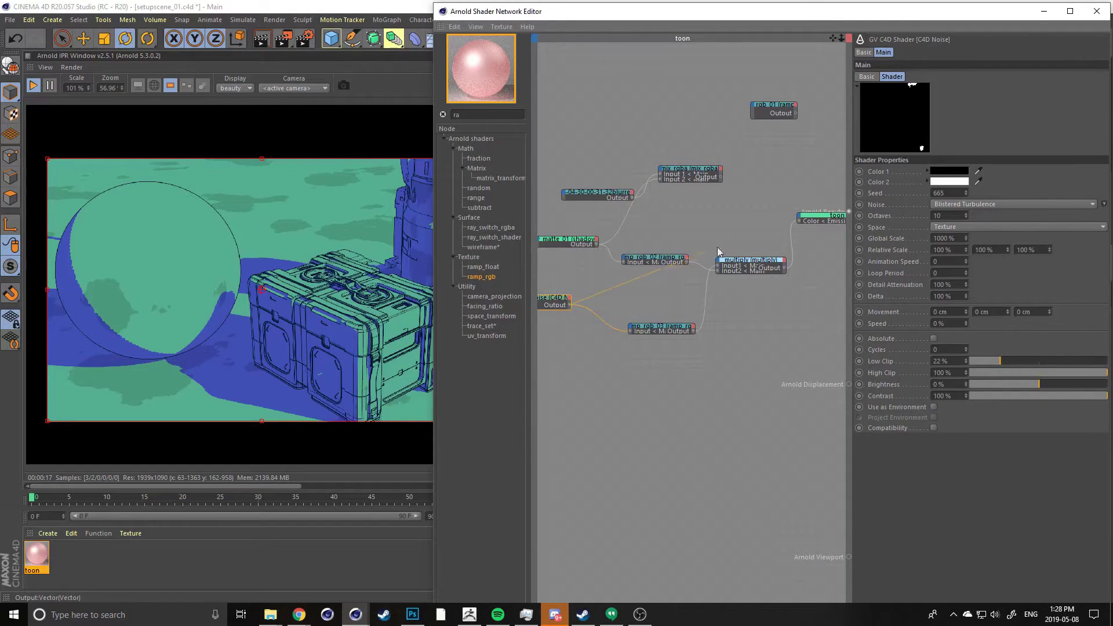
left_click_drag(801, 217, 800, 219)
mouse_move(823, 232)
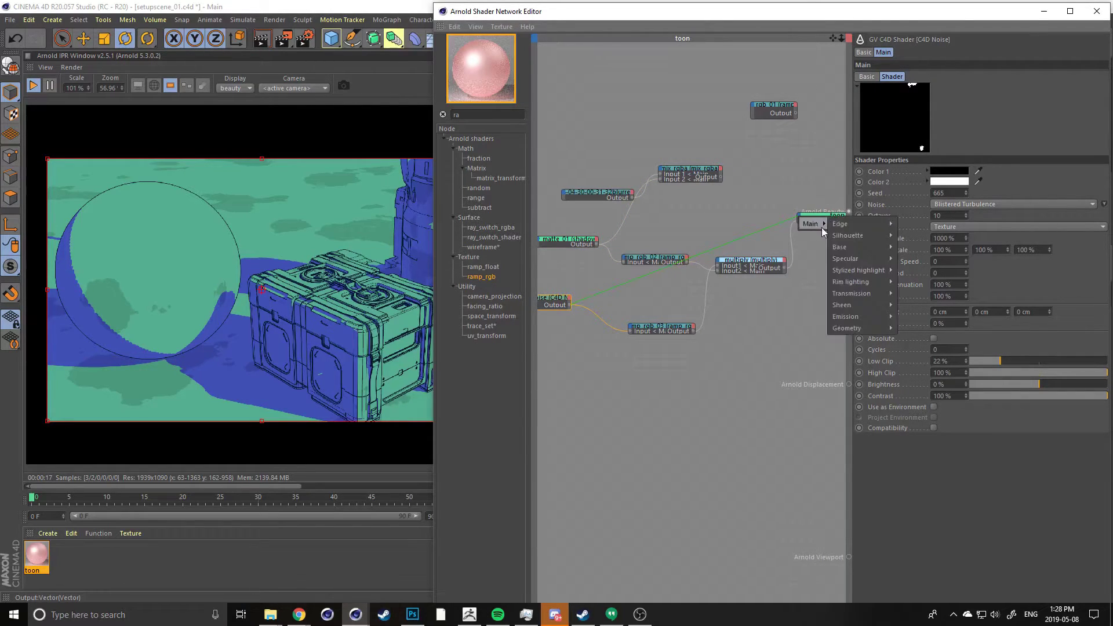
mouse_move(859, 222)
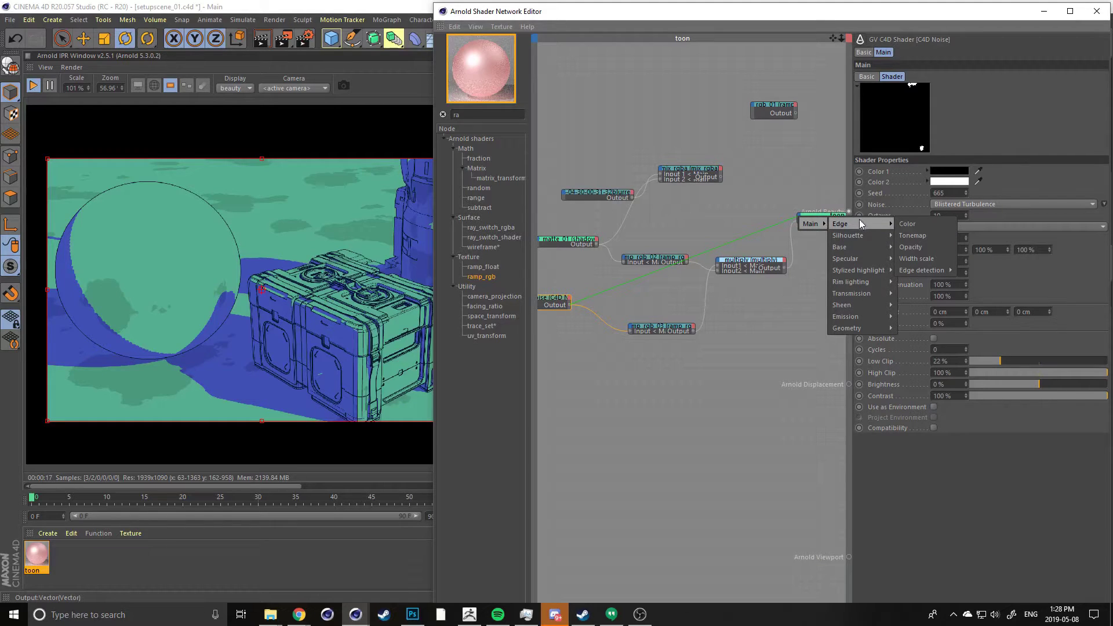
mouse_move(921, 270)
left_click(968, 272)
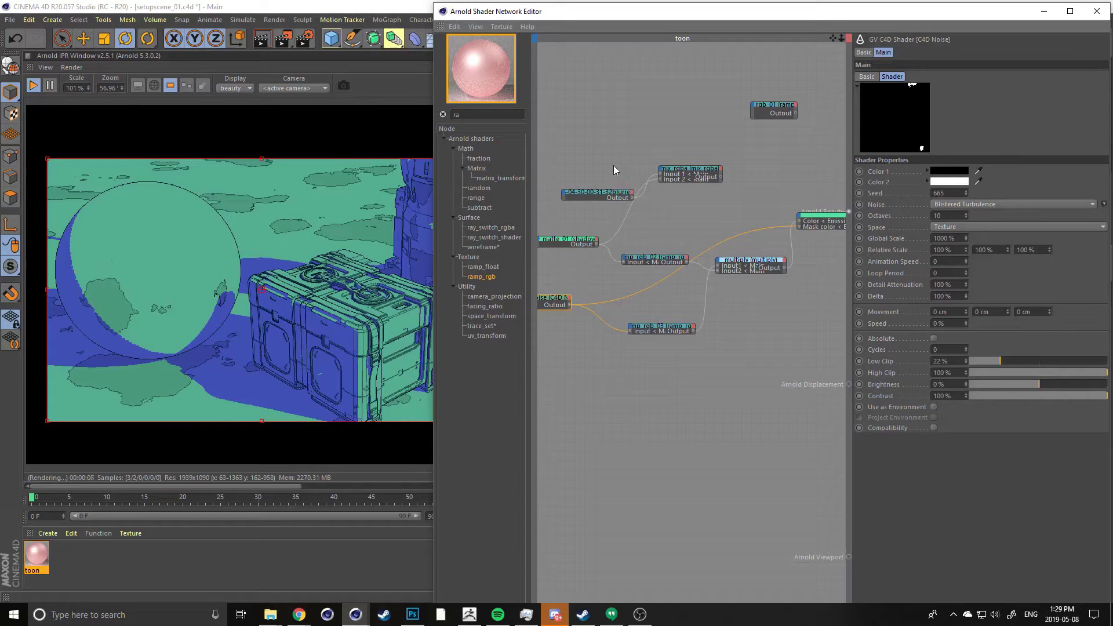
Replace the blurred texture with C4D Noise as mix_rgba's Input 1, and connect mix_rgba's output to the toon node's Mask color
middle_click_drag(613, 165, 638, 160)
left_click_drag(591, 240, 559, 234)
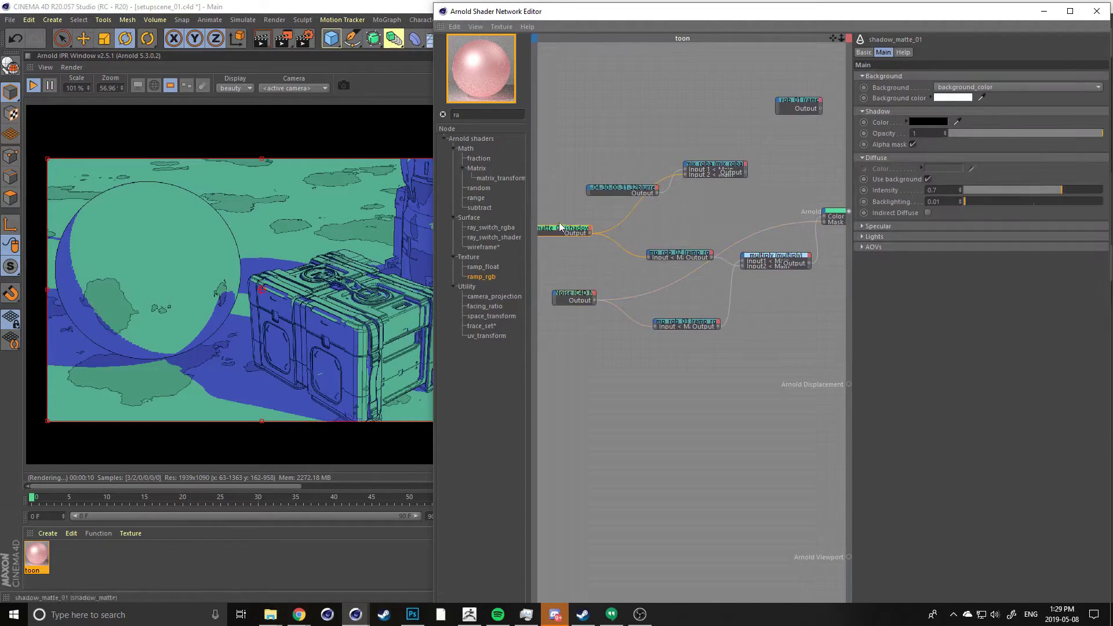
left_click_drag(702, 171, 714, 201)
left_click_drag(607, 193, 551, 170)
left_click(658, 195)
key("Delete")
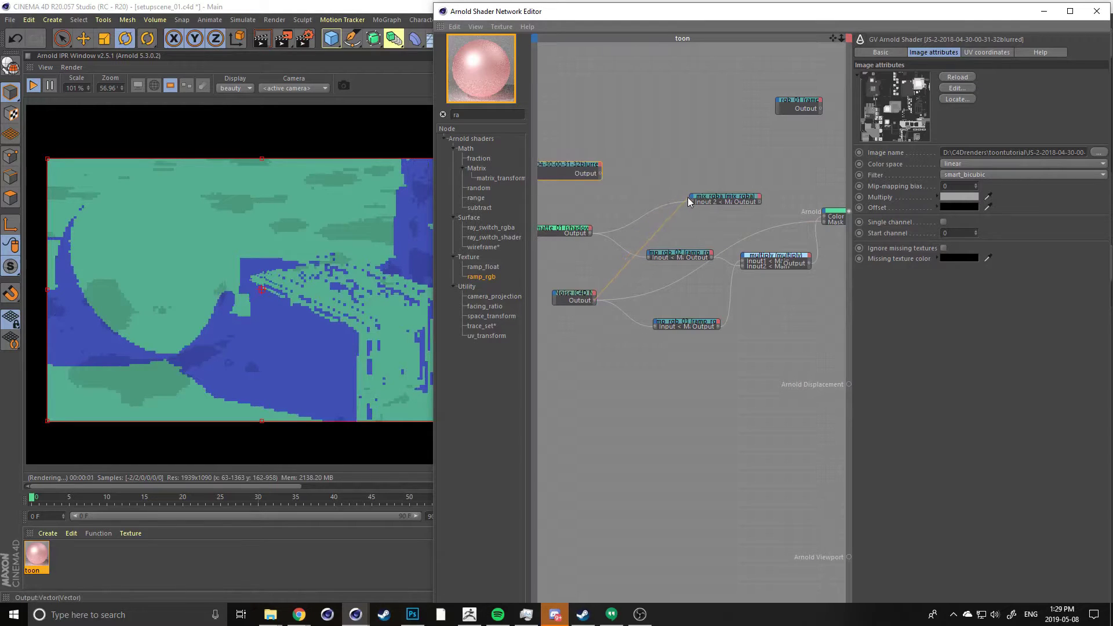
left_click_drag(688, 201, 823, 222)
left_click(734, 205)
Examine the outlines around the noise patches on the sphere, ground and crates in the IPR render
middle_click_drag(794, 193, 704, 186)
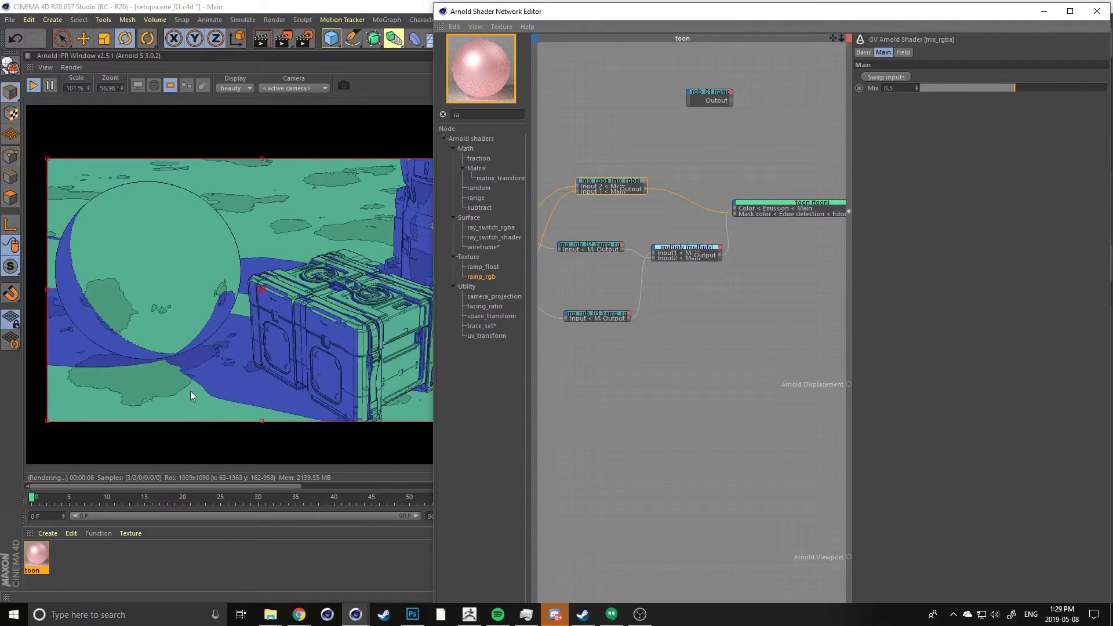
scroll(182, 392, "up", 3)
scroll(232, 391, "down", 1)
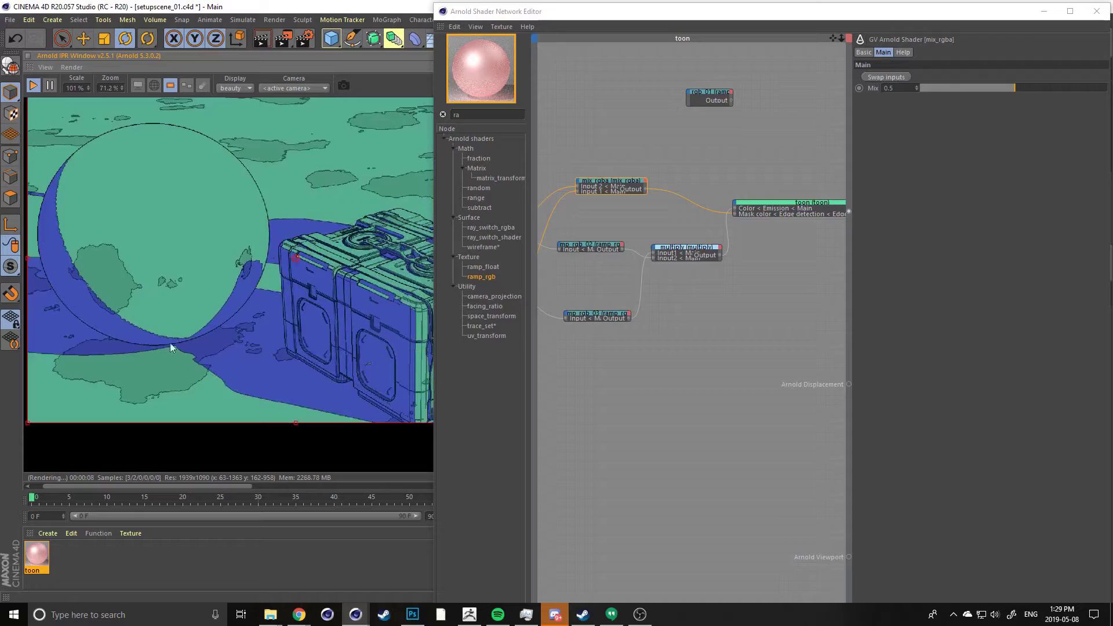
scroll(156, 325, "down", 3)
scroll(137, 291, "up", 2)
scroll(249, 232, "down", 2)
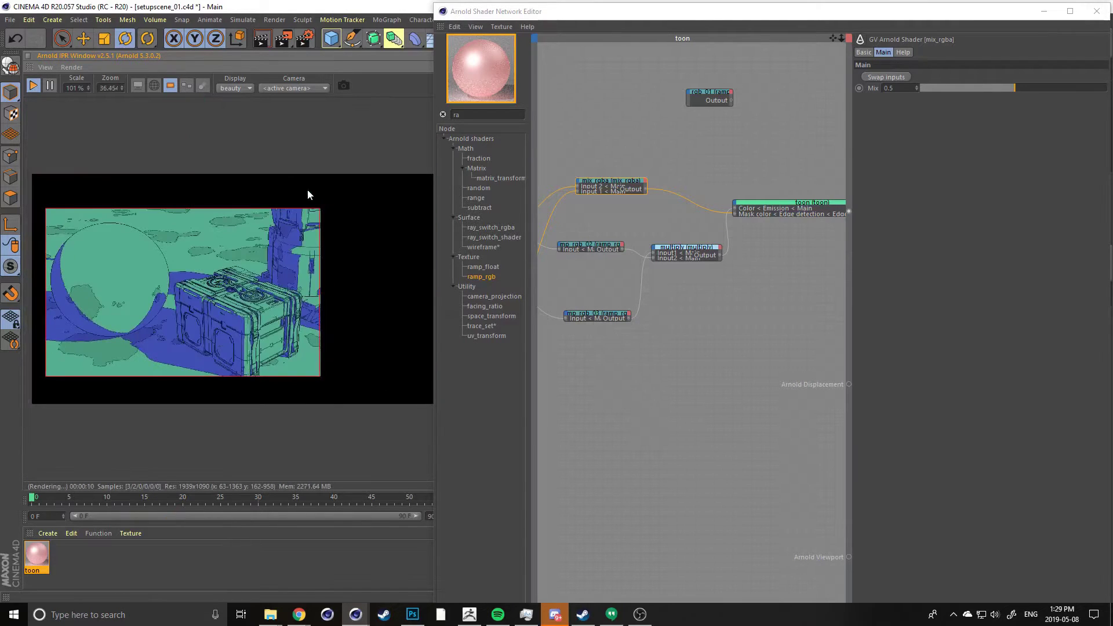
scroll(141, 231, "up", 2)
middle_click_drag(141, 251, 185, 254)
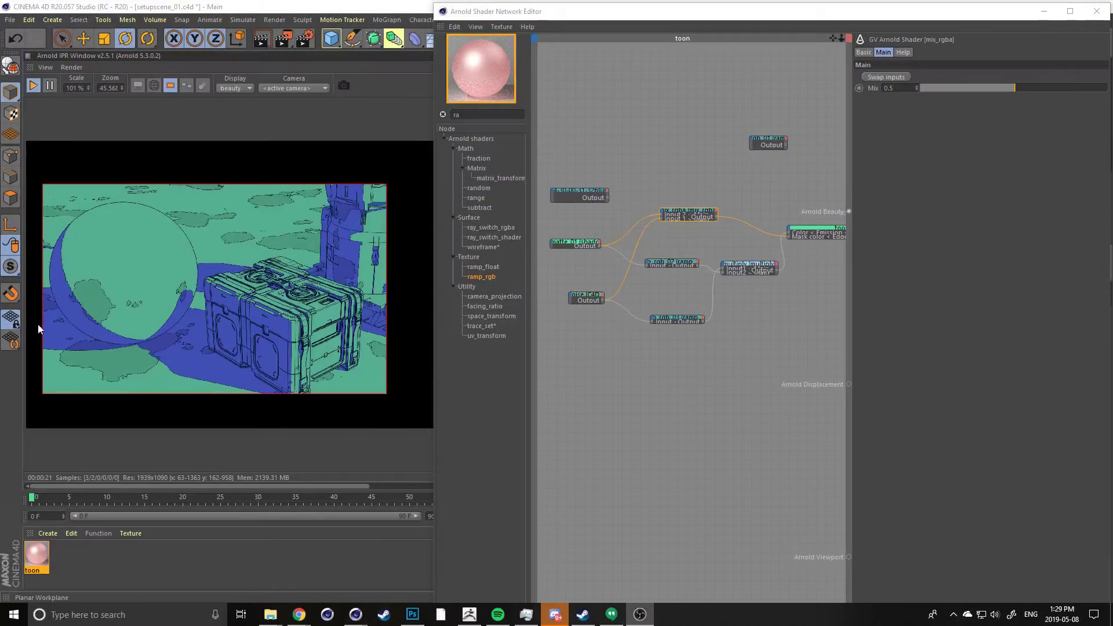
scroll(123, 343, "up", 1)
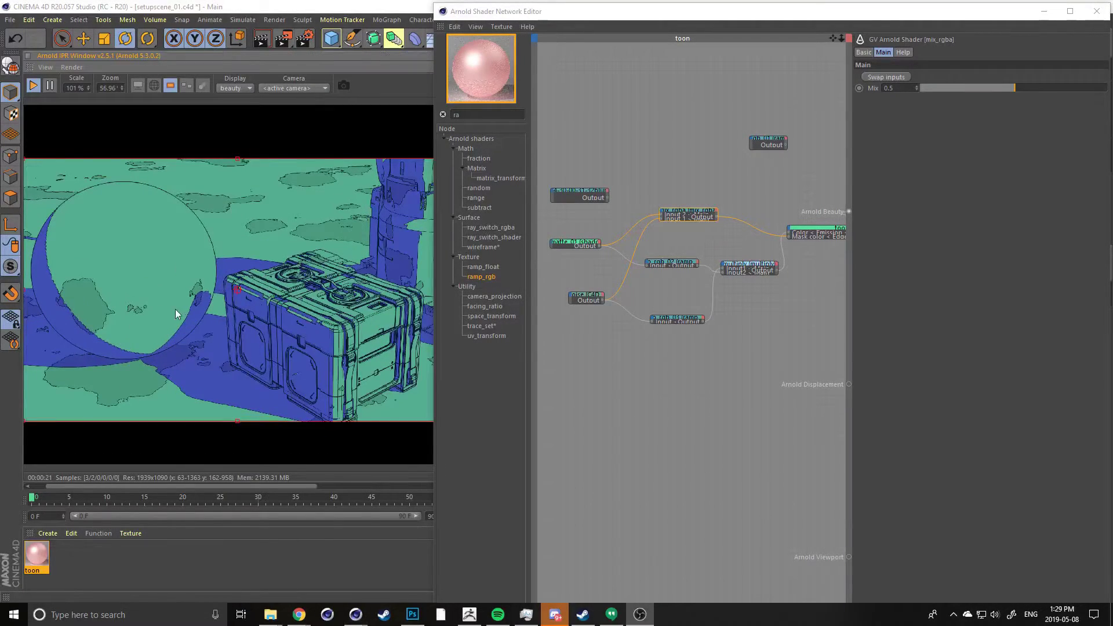
middle_click_drag(175, 308, 190, 312)
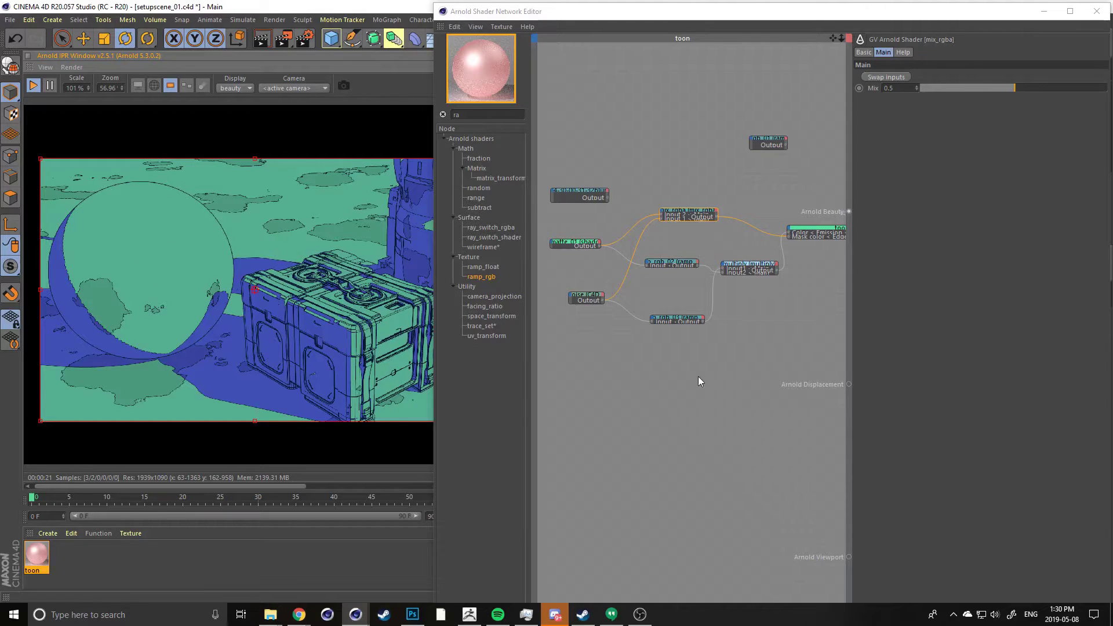
Move the texture, shadow_matte_01 and C4D Noise nodes away from the ramps, placing C4D Noise lower to separate it
middle_click_drag(698, 380, 748, 386)
left_click_drag(596, 177, 556, 269)
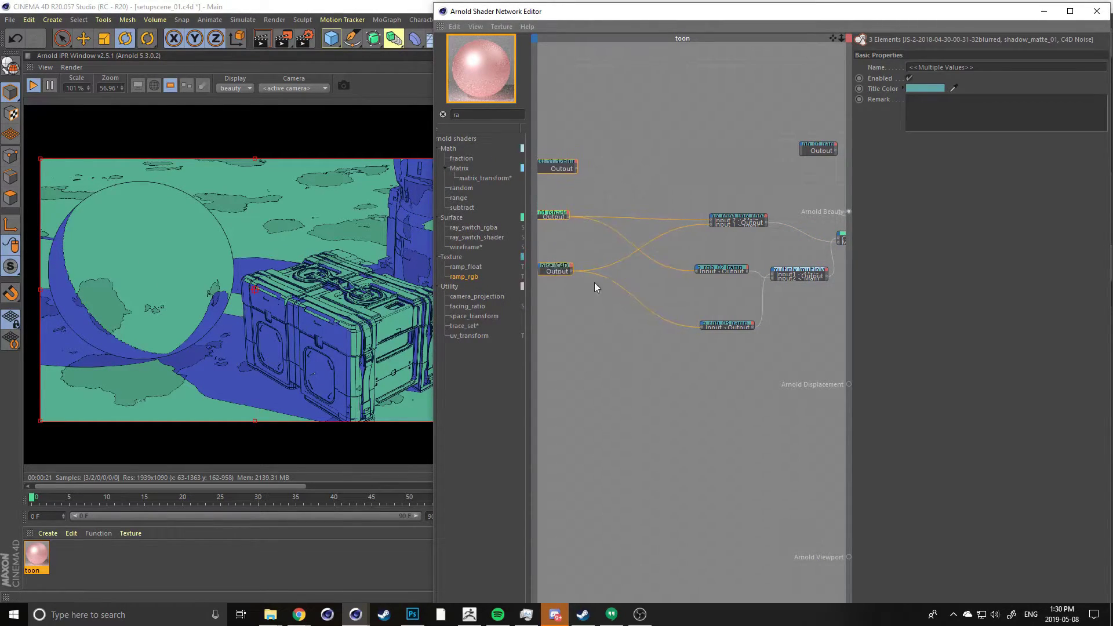
middle_click_drag(594, 282, 640, 265)
left_click(539, 229)
left_click_drag(595, 250, 581, 283)
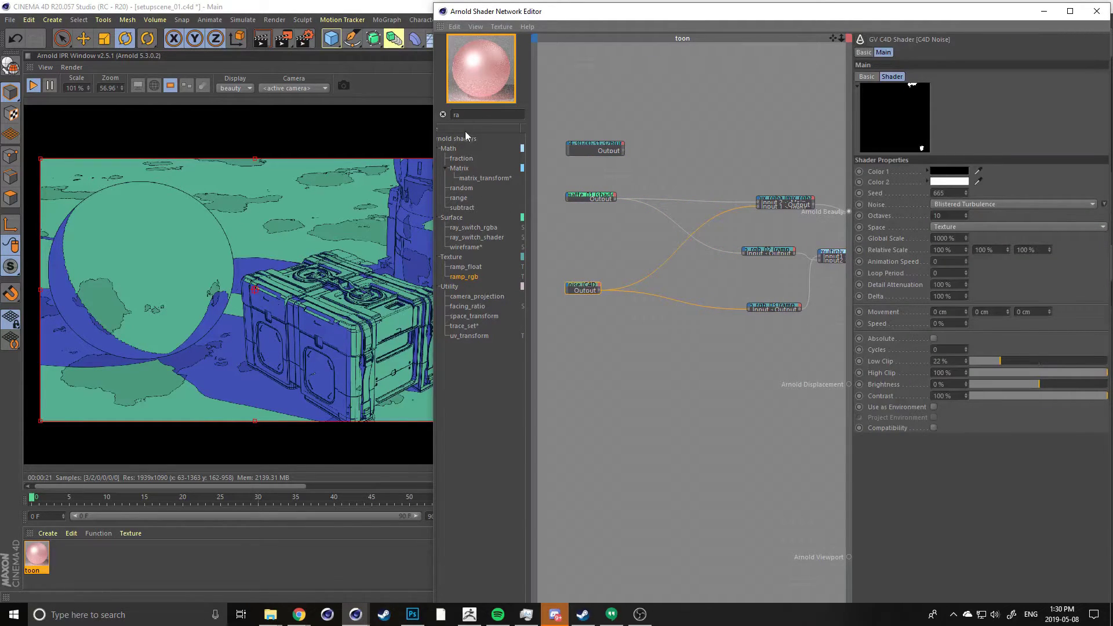
Add a second C4D Noise node below the first one and set its noise type to Poxo
left_click_drag(464, 114, 598, 351)
type("c4d")
middle_click_drag(659, 327, 646, 336)
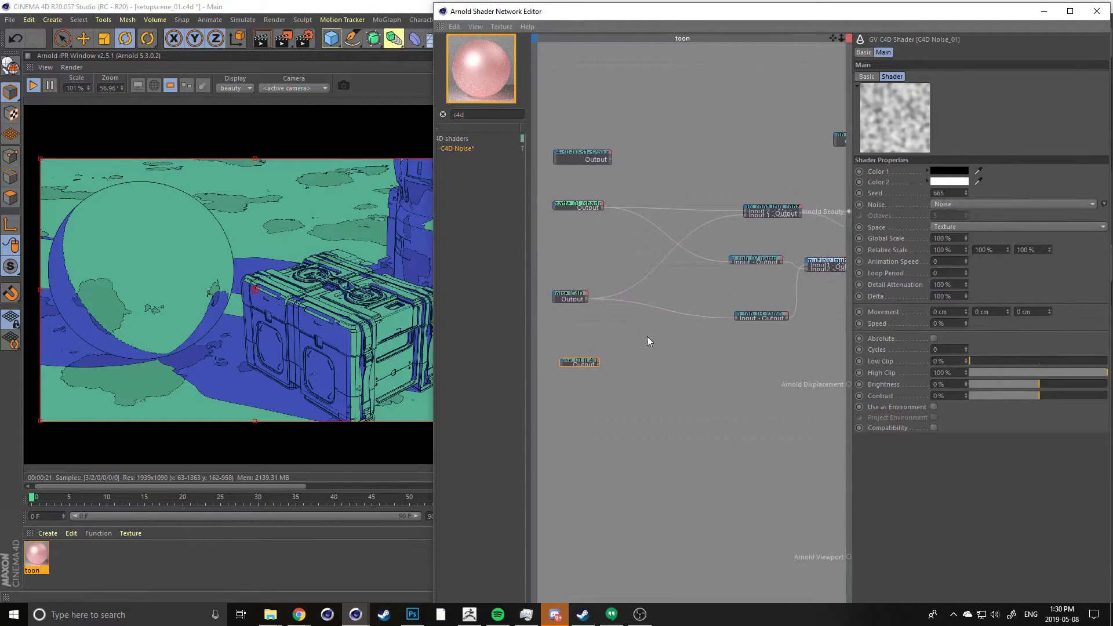
left_click(1104, 204)
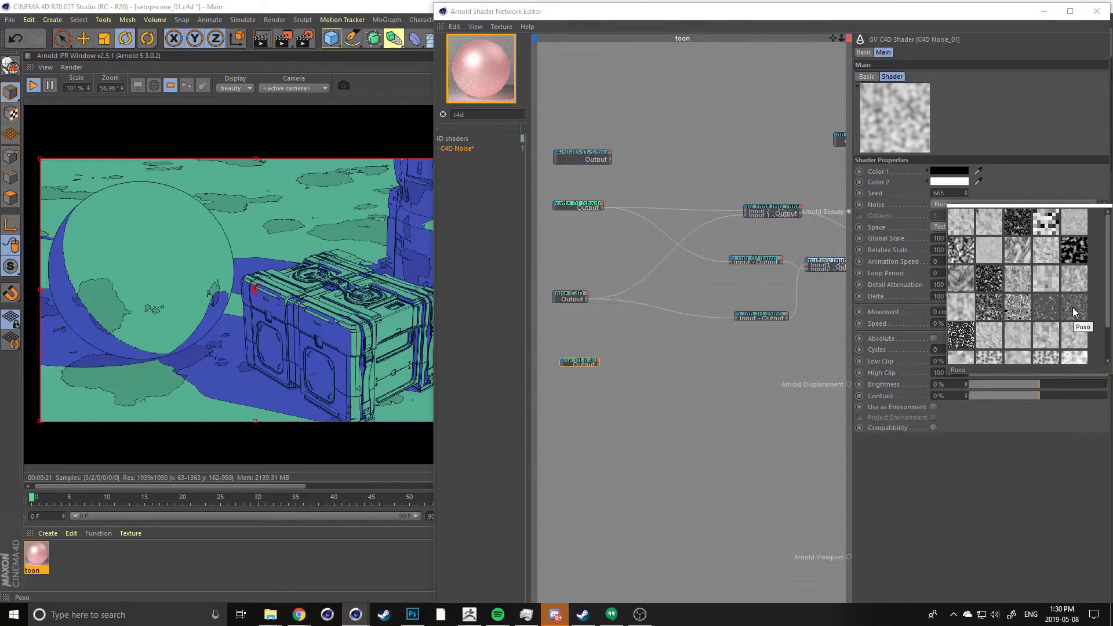
left_click(1074, 312)
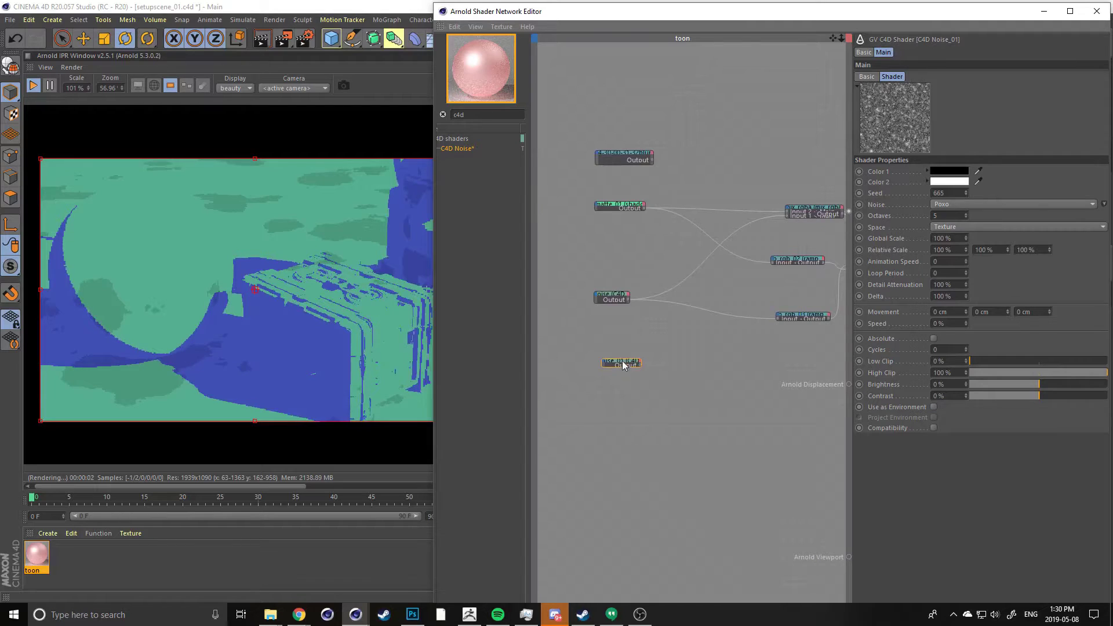
Reposition the new C4D Noise node and connect its output to Arnold Beauty to preview the Poxo noise
mouse_move(621, 364)
left_mouse_down()
mouse_move(654, 367)
mouse_move(643, 365)
left_mouse_up()
middle_click_drag(643, 365, 588, 366)
middle_click_drag(695, 326, 662, 369)
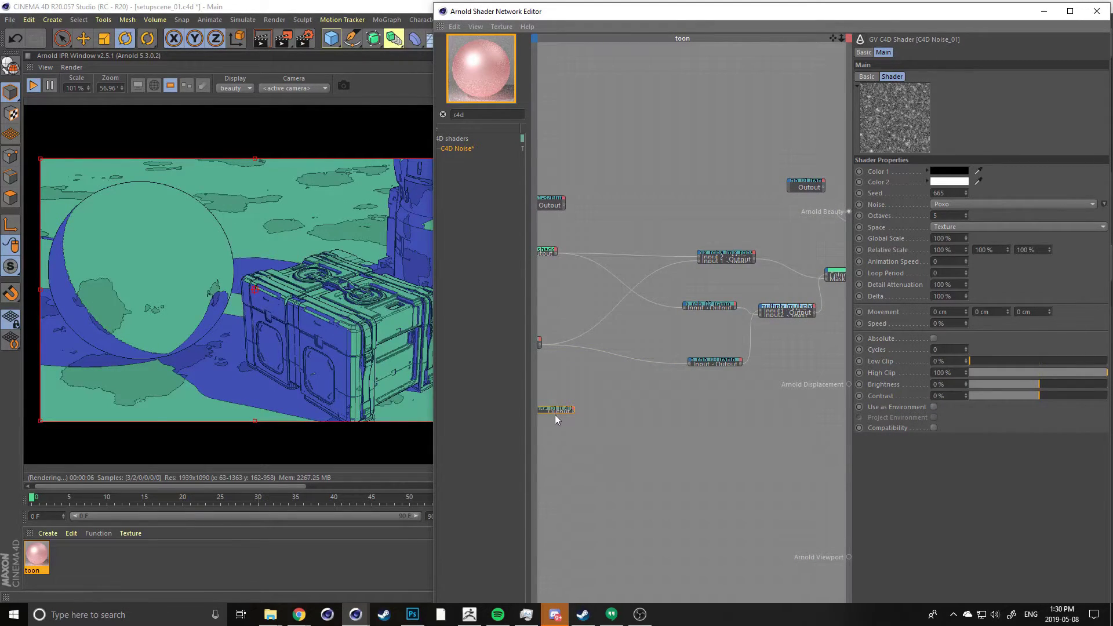
left_click_drag(554, 413, 551, 422)
left_click(623, 422)
scroll(571, 419, "up", 1)
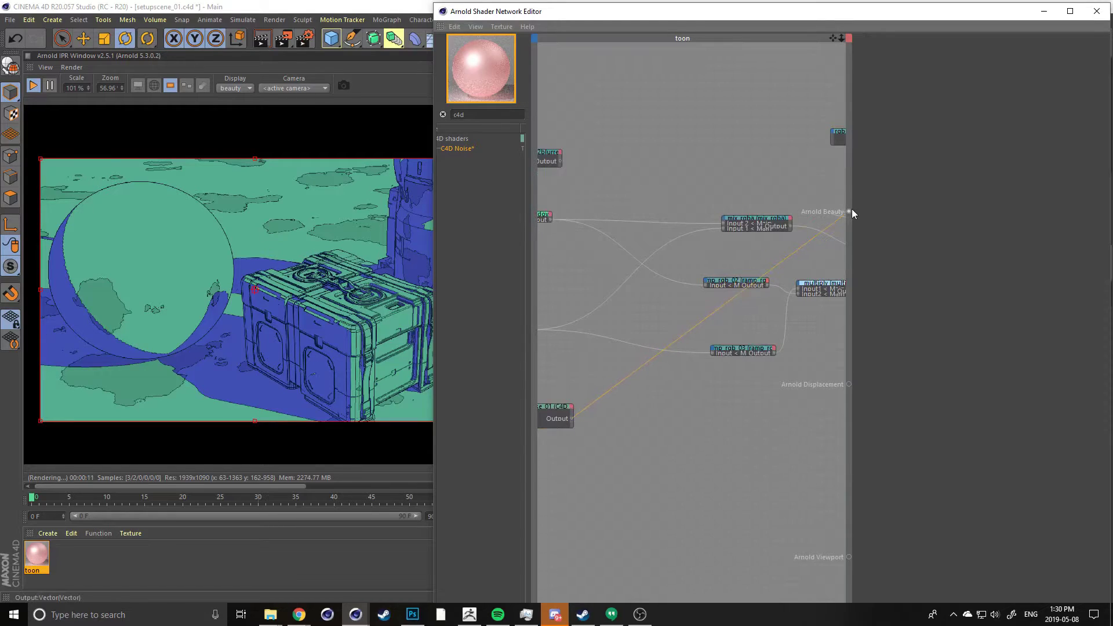
left_click_drag(847, 210, 848, 212)
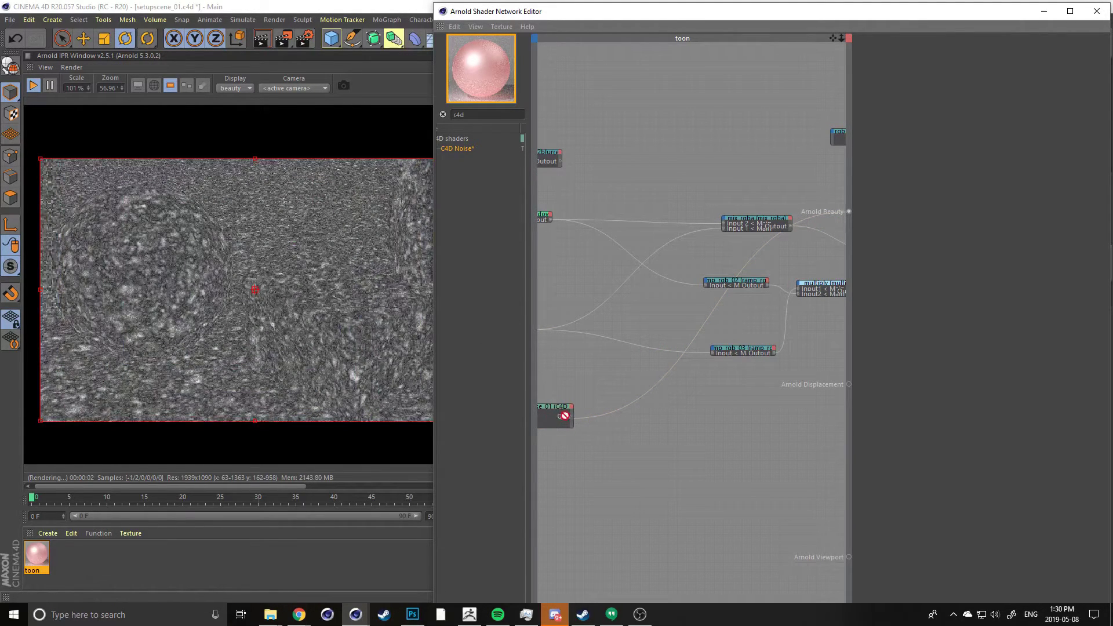
Move the Poxo noise node inward toward the ramps and raise its contrast to 100%
left_click_drag(544, 404, 574, 380)
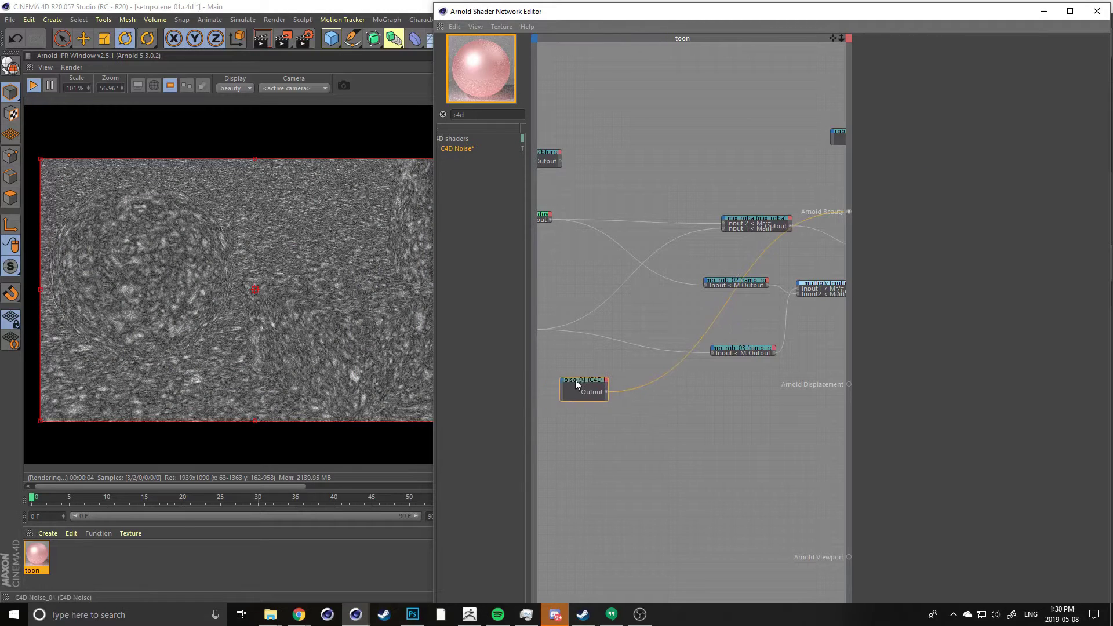
left_click_drag(1061, 396, 1108, 396)
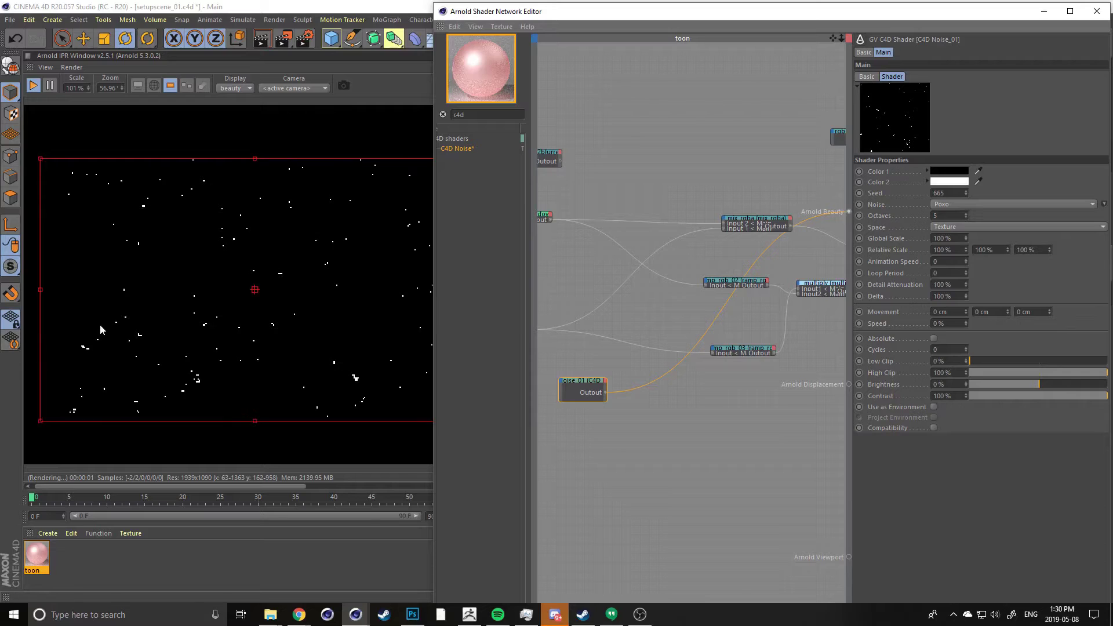
Examine the size and distribution of the high-contrast Poxo specks across the IPR render
scroll(137, 366, "up", 5)
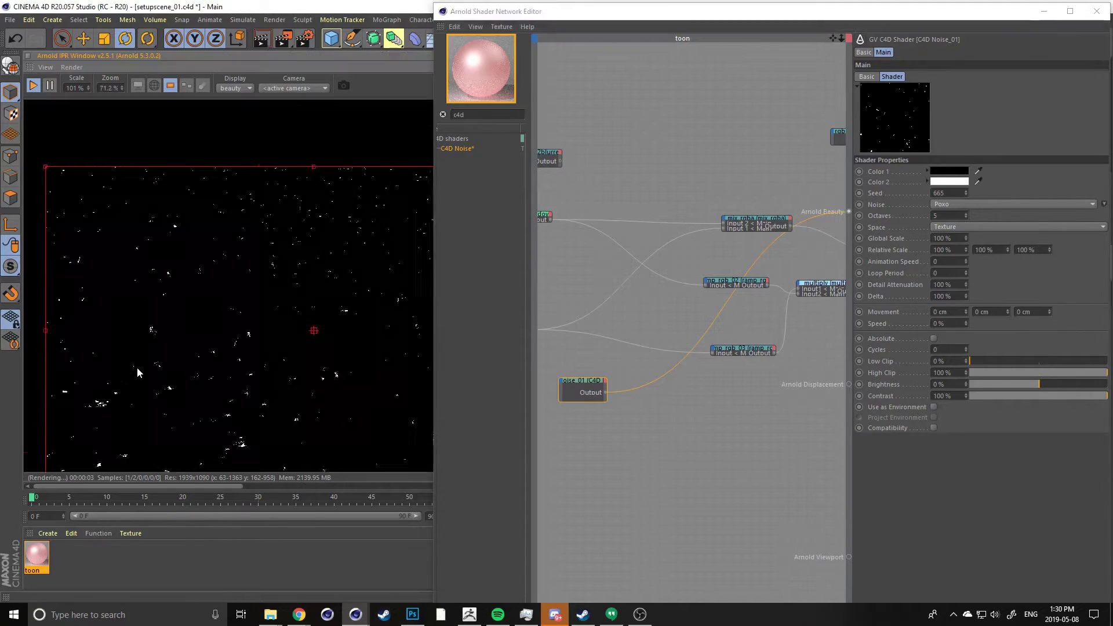
scroll(225, 278, "down", 1)
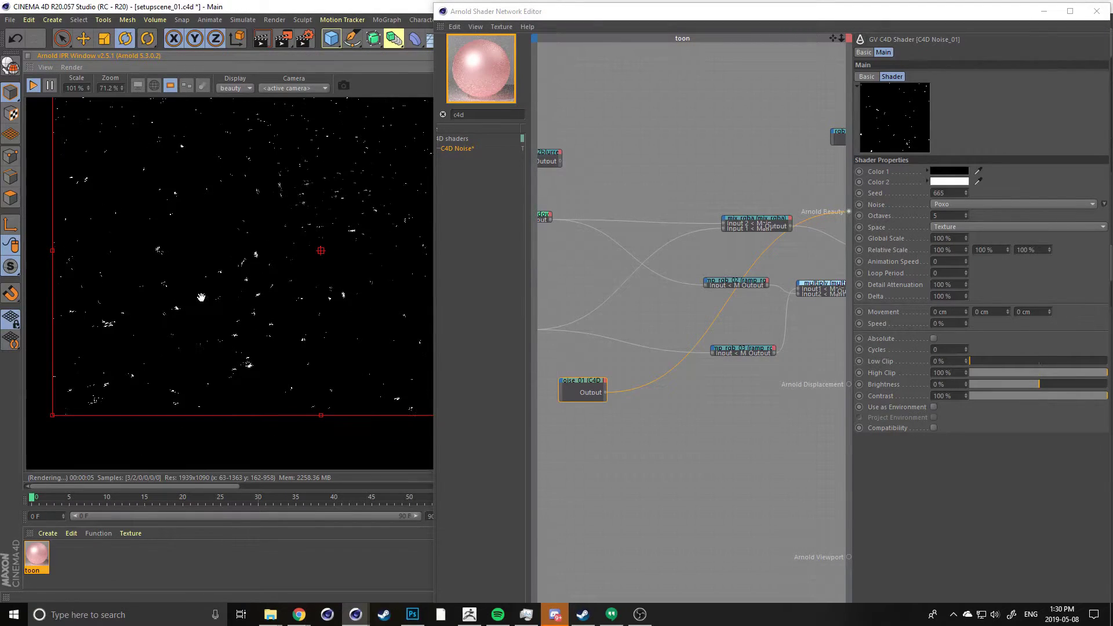
middle_click_drag(135, 213, 138, 270)
scroll(172, 280, "up", 1)
scroll(79, 328, "up", 1)
middle_click_drag(243, 182, 74, 236)
scroll(93, 319, "down", 4)
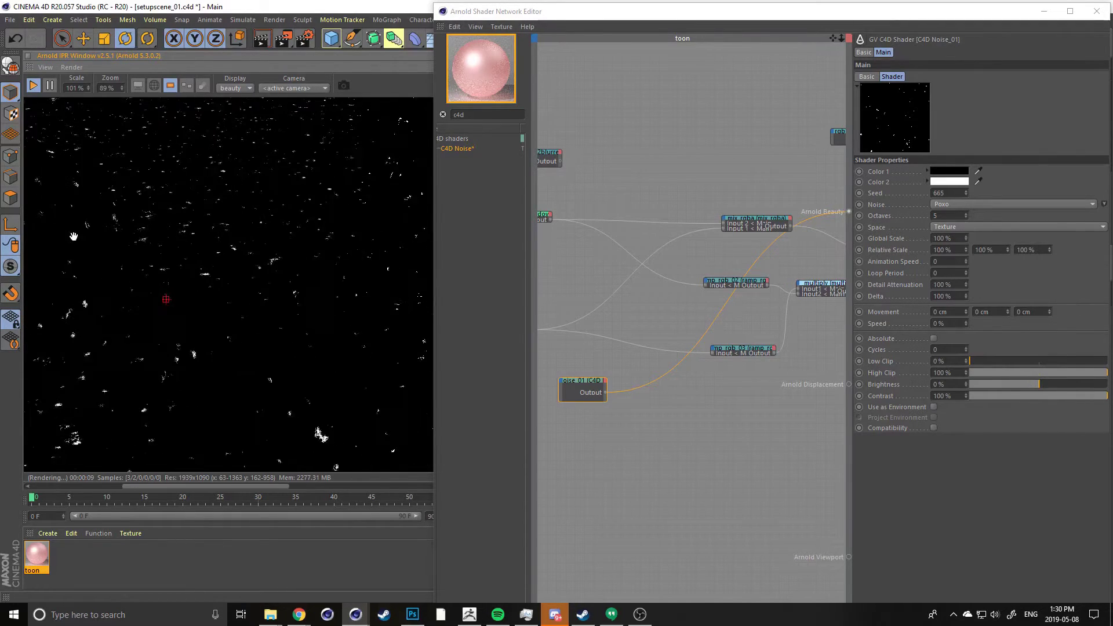
middle_click_drag(195, 219, 104, 275)
middle_click_drag(34, 325, 140, 233)
middle_click_drag(69, 256, 282, 248)
middle_click_drag(378, 289, 278, 299)
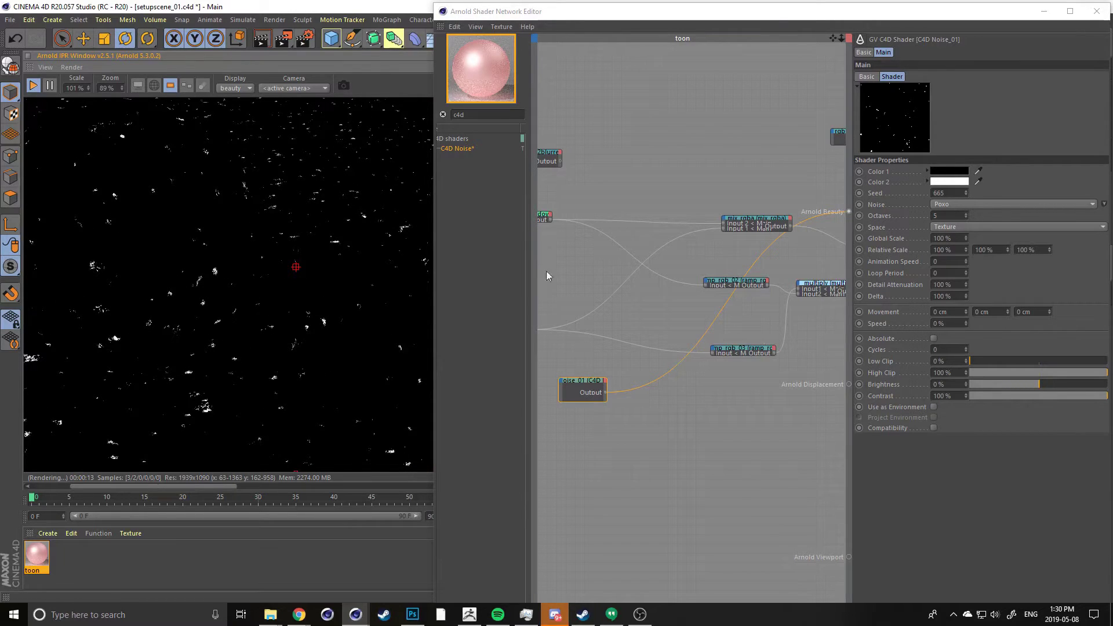
Set the Poxo noise's global scale to 10%
double_click(939, 238)
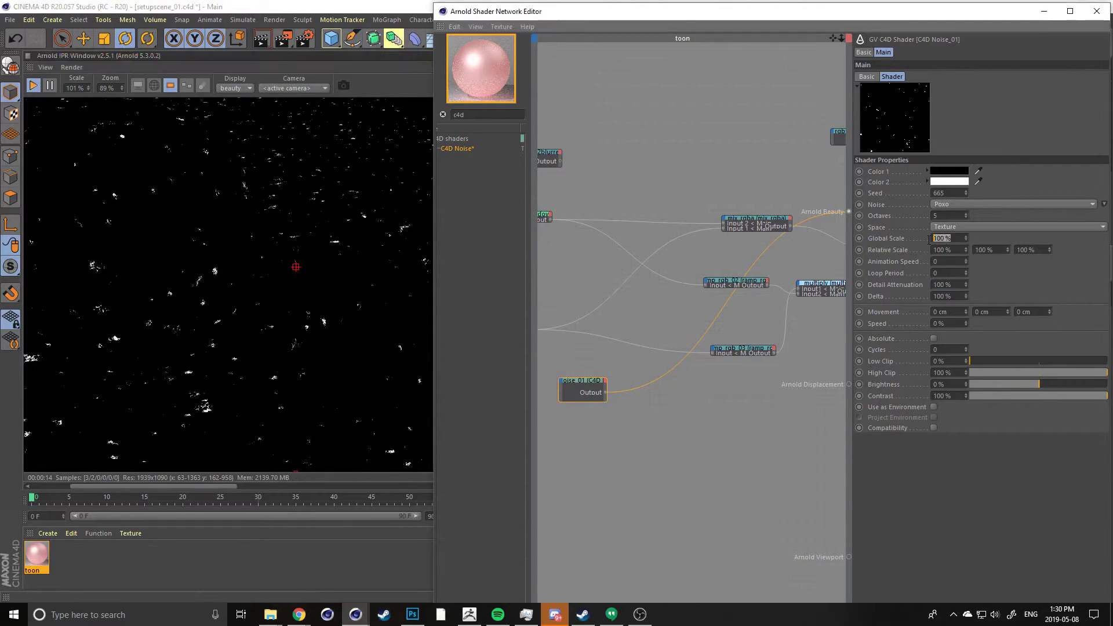
type("10")
key("Return")
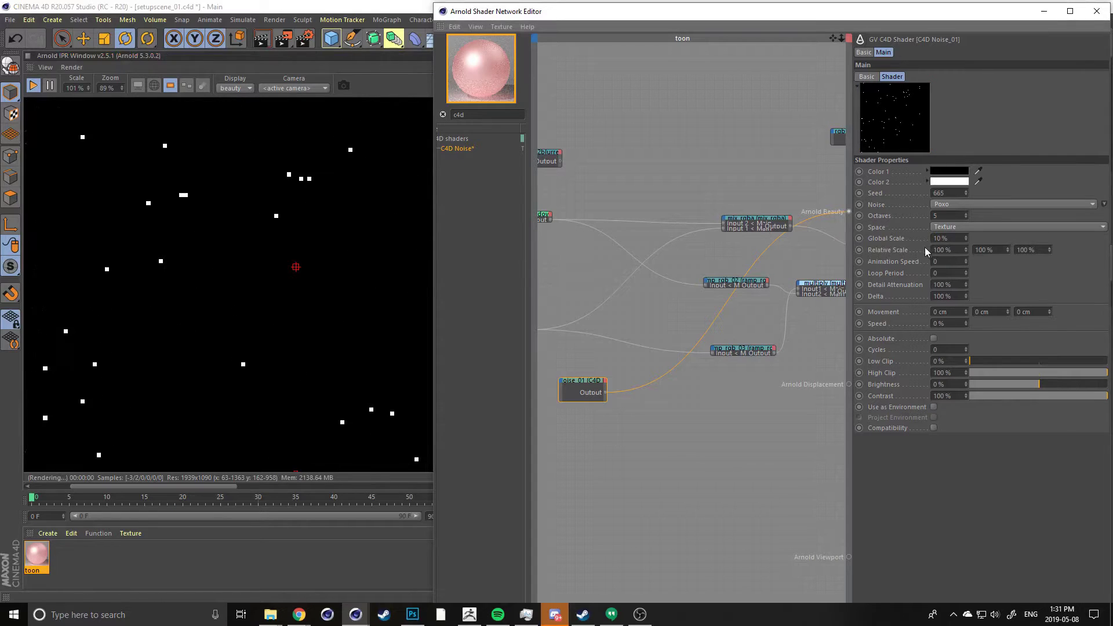
Examine the finer Poxo dots up close and across the whole IPR render region
scroll(70, 358, "down", 1)
middle_click_drag(111, 391, 179, 365)
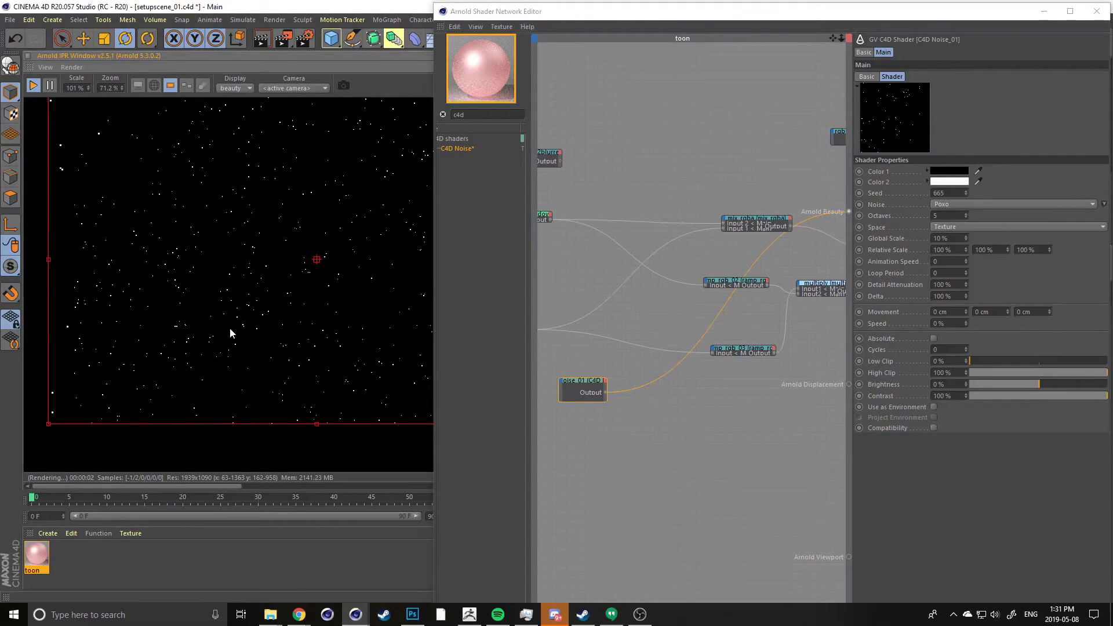
middle_click_drag(193, 317, 120, 314)
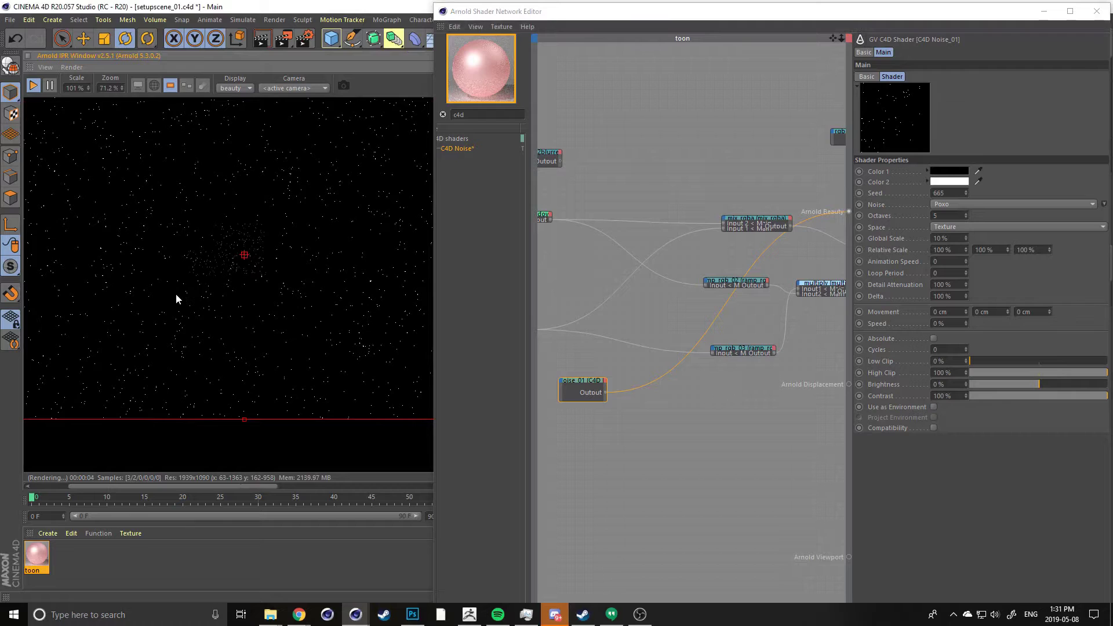
scroll(176, 294, "up", 9)
scroll(224, 305, "down", 5)
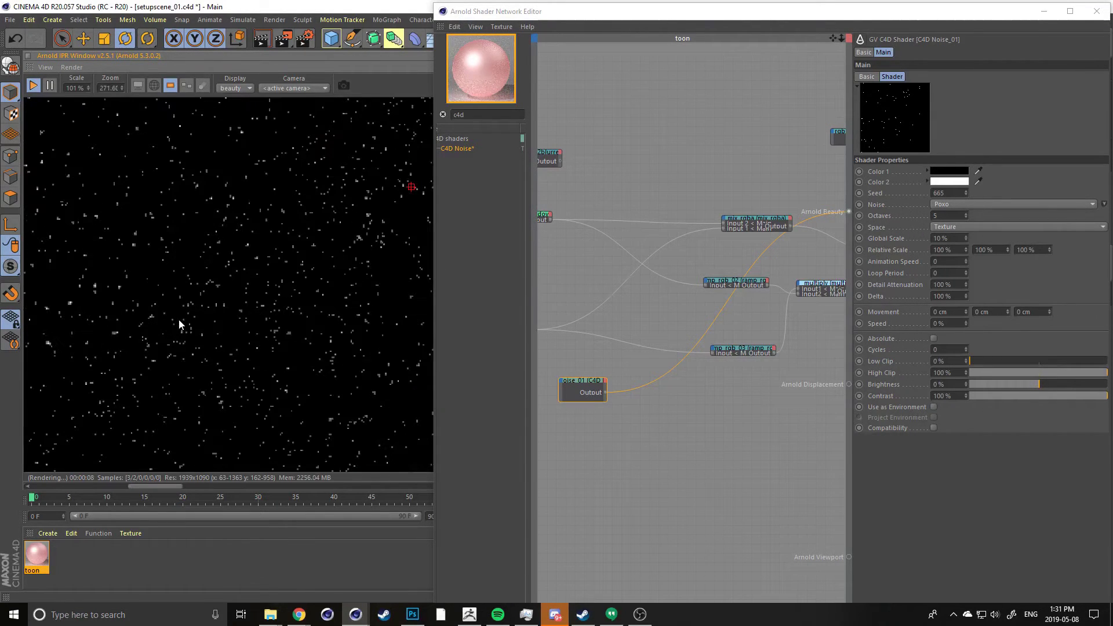
scroll(182, 317, "down", 4)
scroll(150, 334, "up", 5)
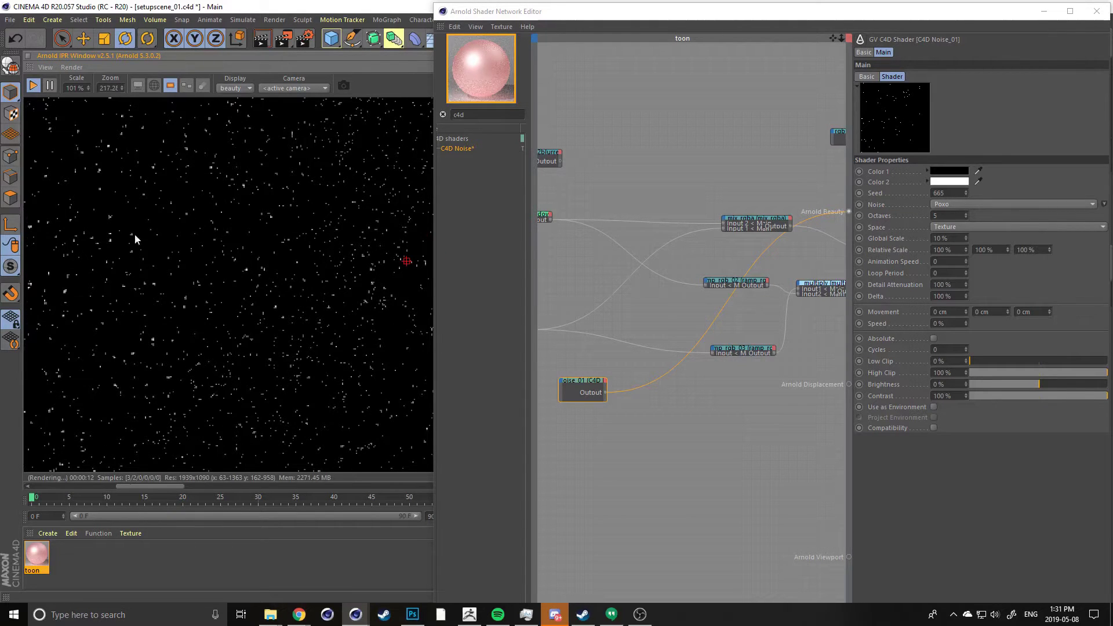
scroll(220, 312, "down", 4)
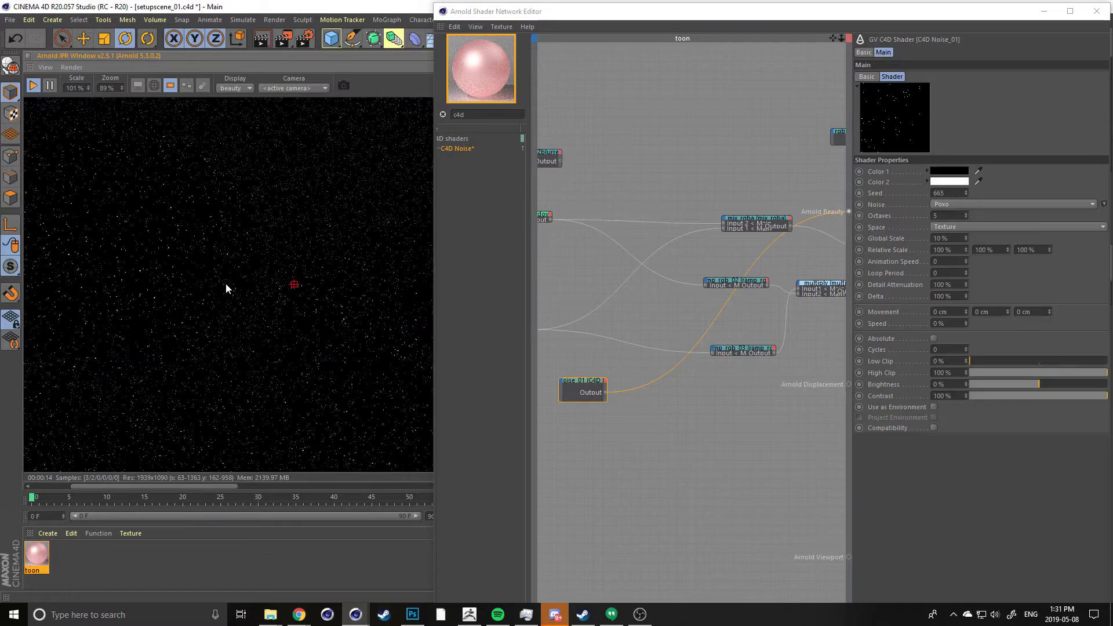
scroll(257, 258, "down", 4)
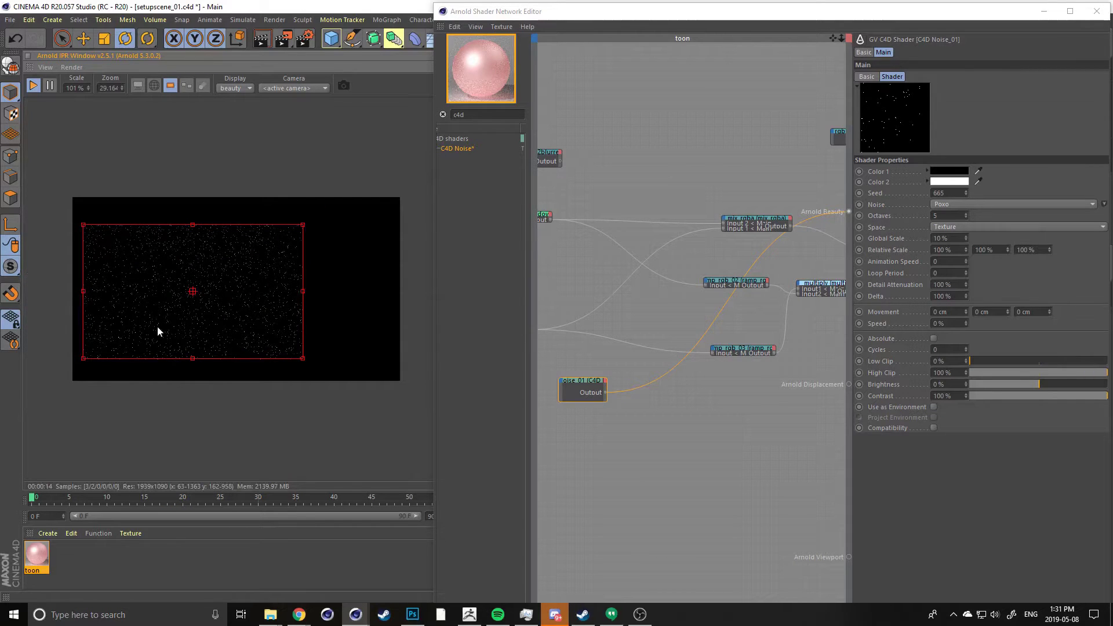
scroll(145, 278, "up", 3)
middle_click_drag(141, 291, 164, 284)
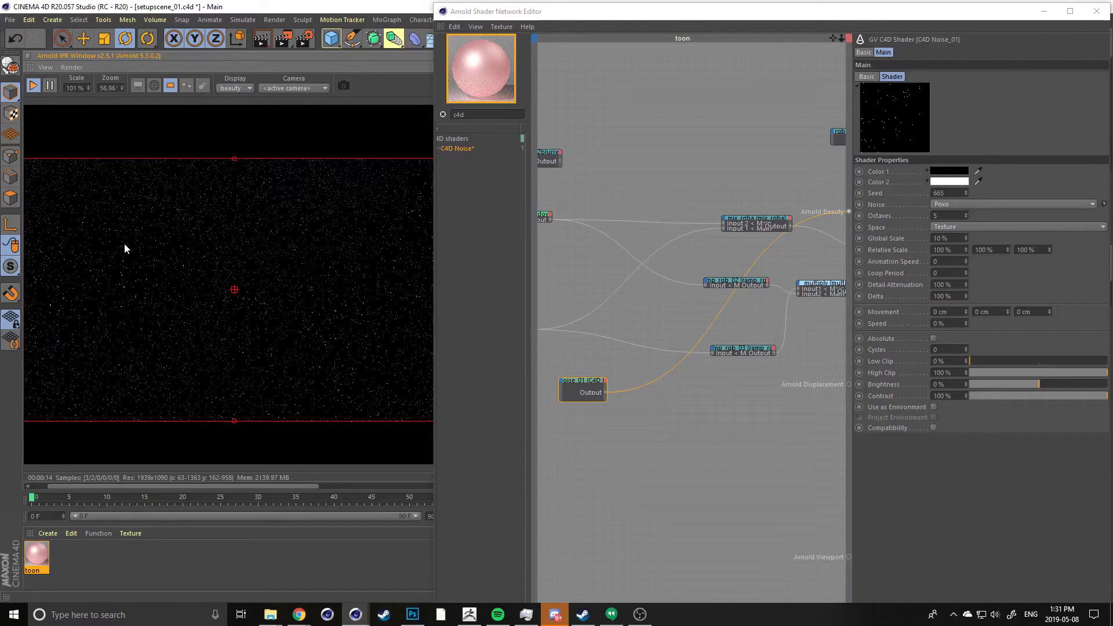
Move the Poxo noise node lower and place a duplicate of the Blistered Turbulence noise node above it
left_click_drag(584, 386, 561, 395)
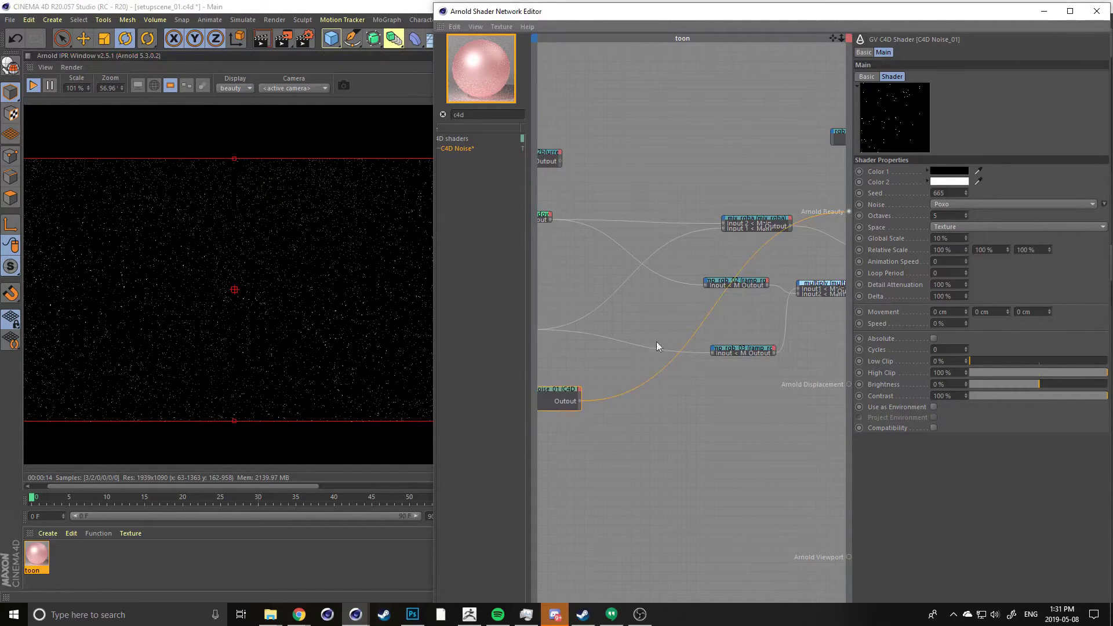
mouse_move(579, 362)
middle_mouse_down()
mouse_move(628, 353)
mouse_move(598, 357)
middle_mouse_up()
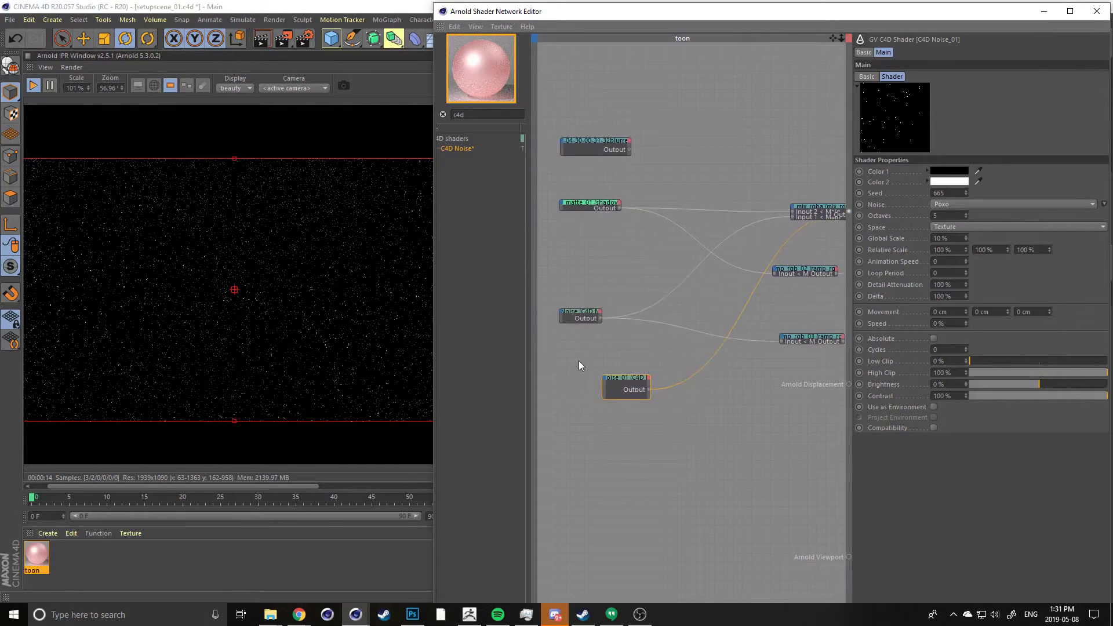
left_click_drag(609, 384, 570, 436)
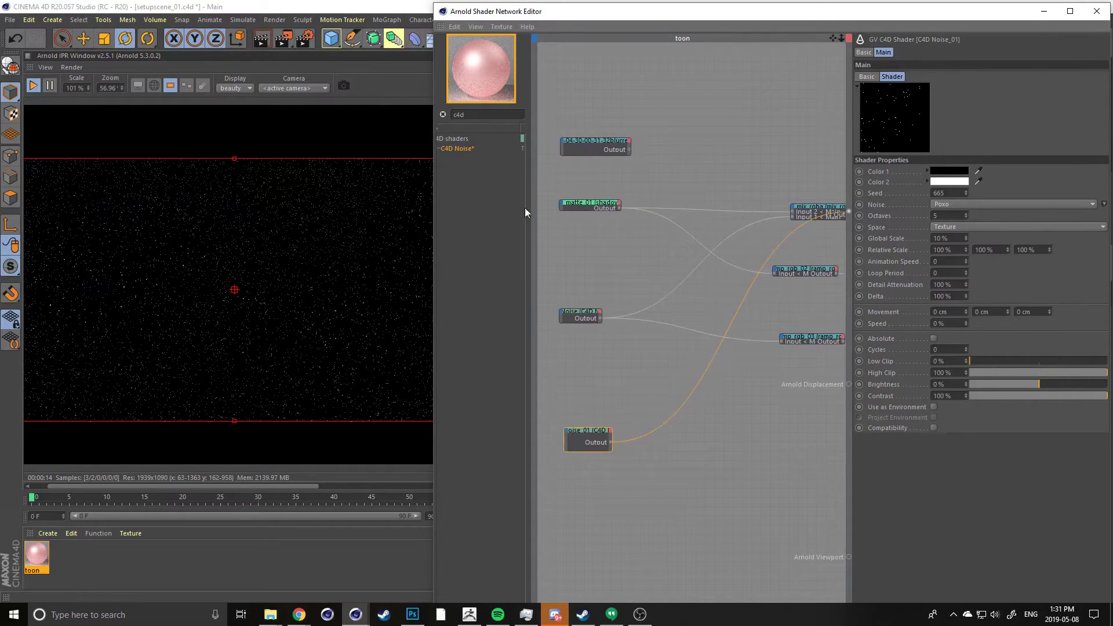
left_click_drag(579, 315, 570, 368)
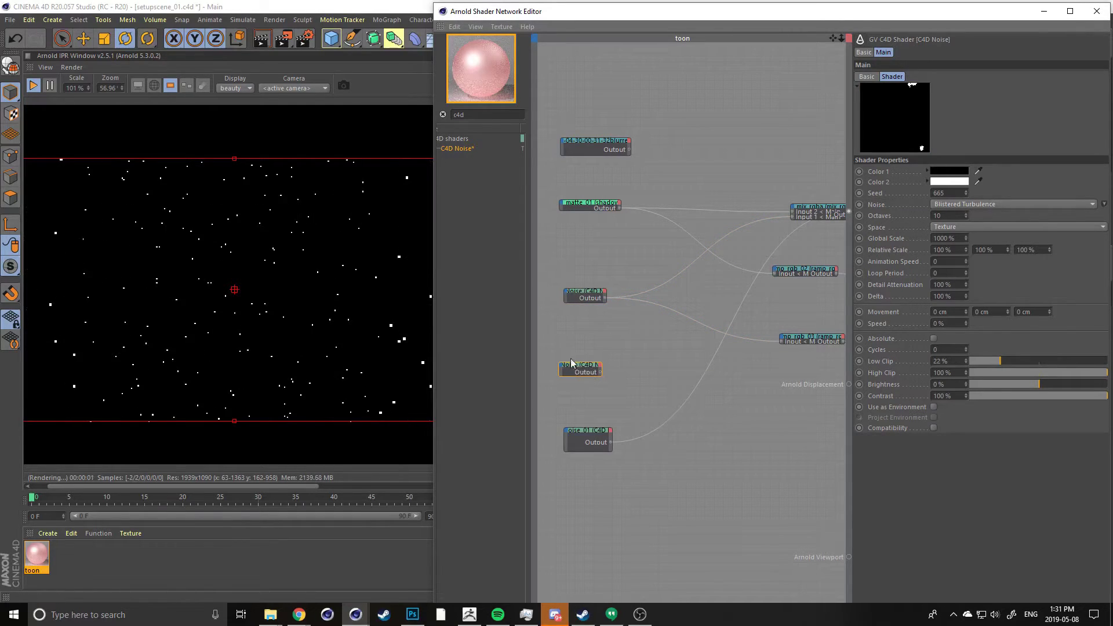
middle_click_drag(666, 352, 649, 367)
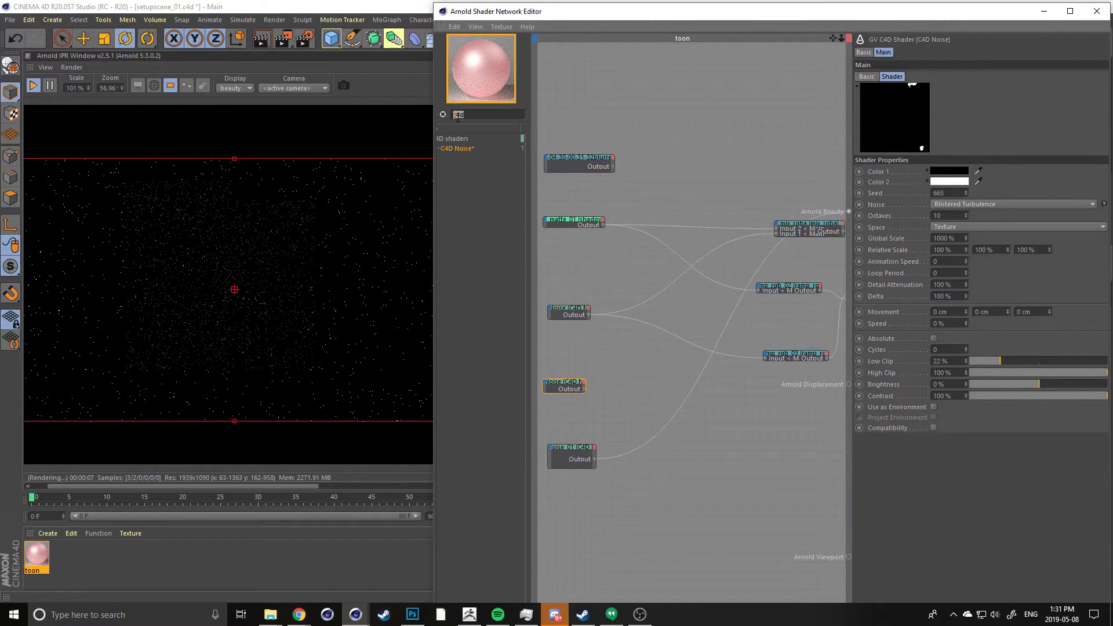
Add a multiply node, connecting the duplicated Blistered Turbulence noise to Input1 and the Poxo noise to Input2
type("mul")
left_click_drag(462, 178, 621, 389)
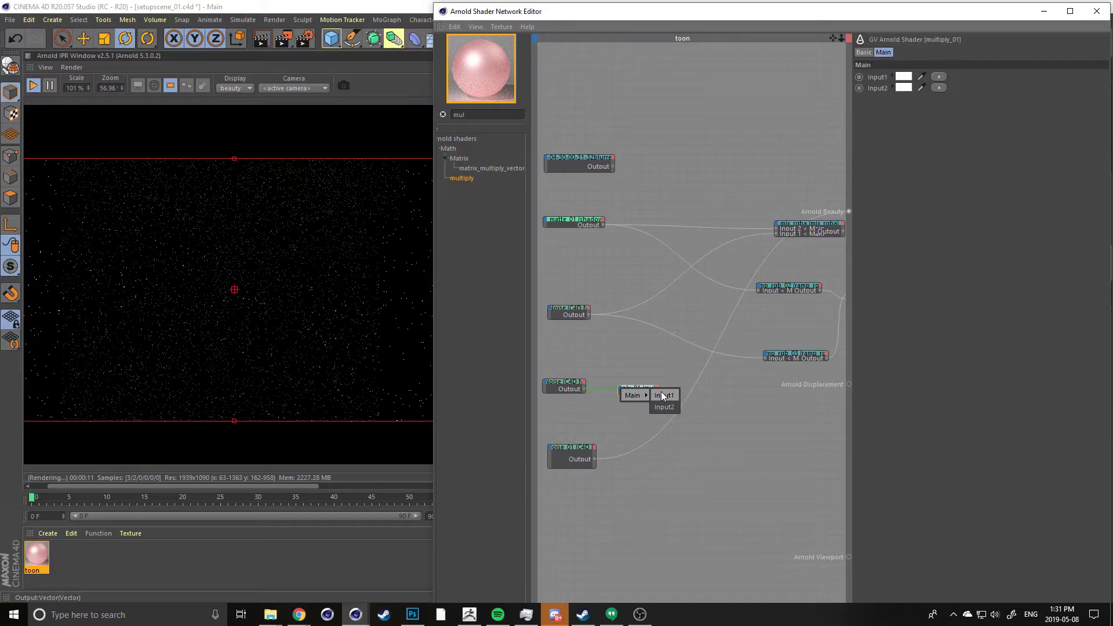
left_click(664, 396)
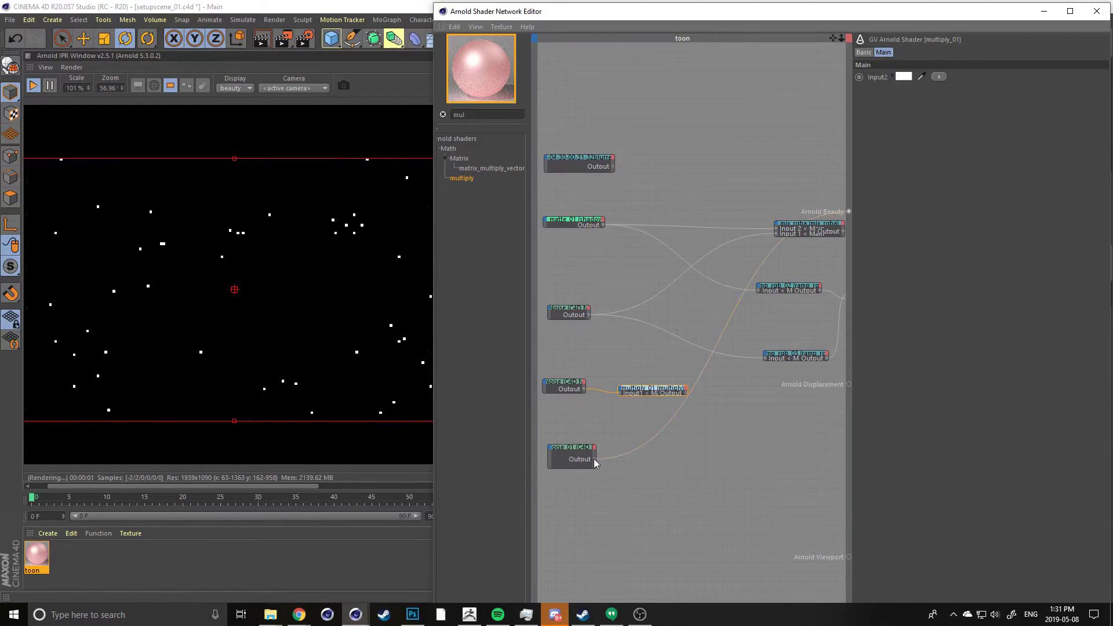
left_click_drag(595, 459, 645, 365)
left_click(672, 400)
Connect the new multiply node's output to Arnold Beauty and inspect the masked dots in the IPR render
middle_click_drag(651, 357, 644, 371)
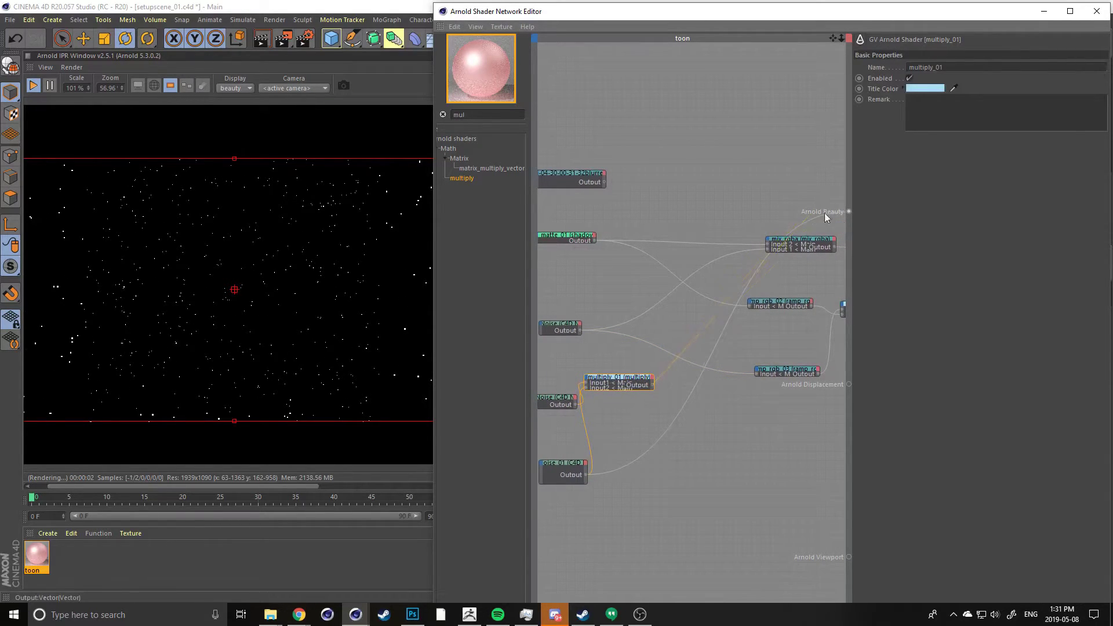
left_click_drag(849, 211, 849, 211)
middle_click_drag(156, 296, 235, 277)
scroll(114, 336, "up", 2)
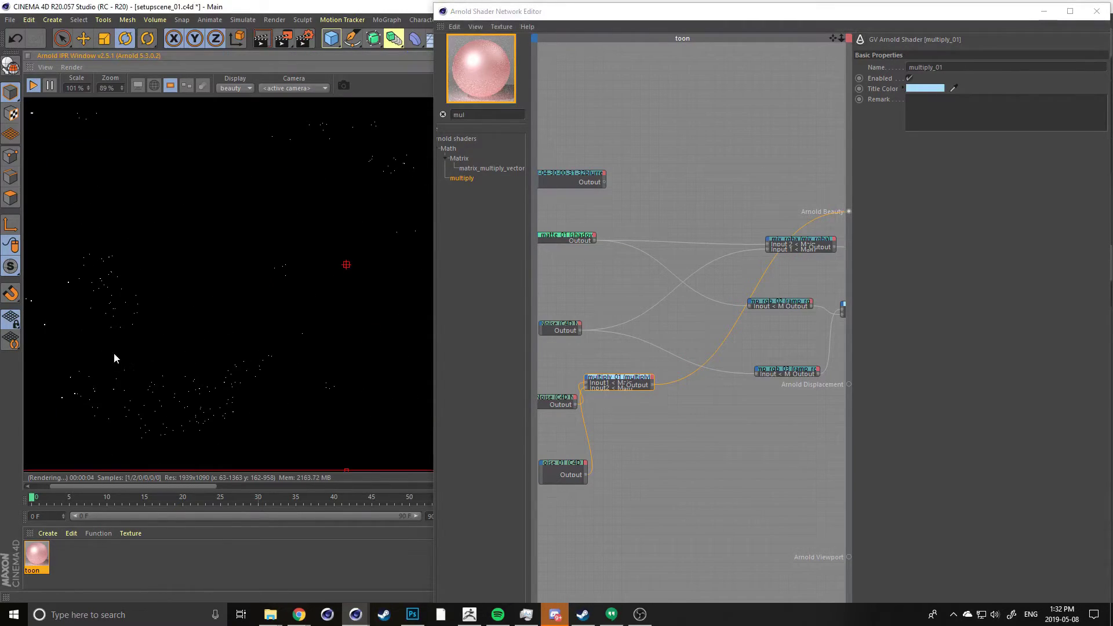
middle_click_drag(114, 354, 130, 333)
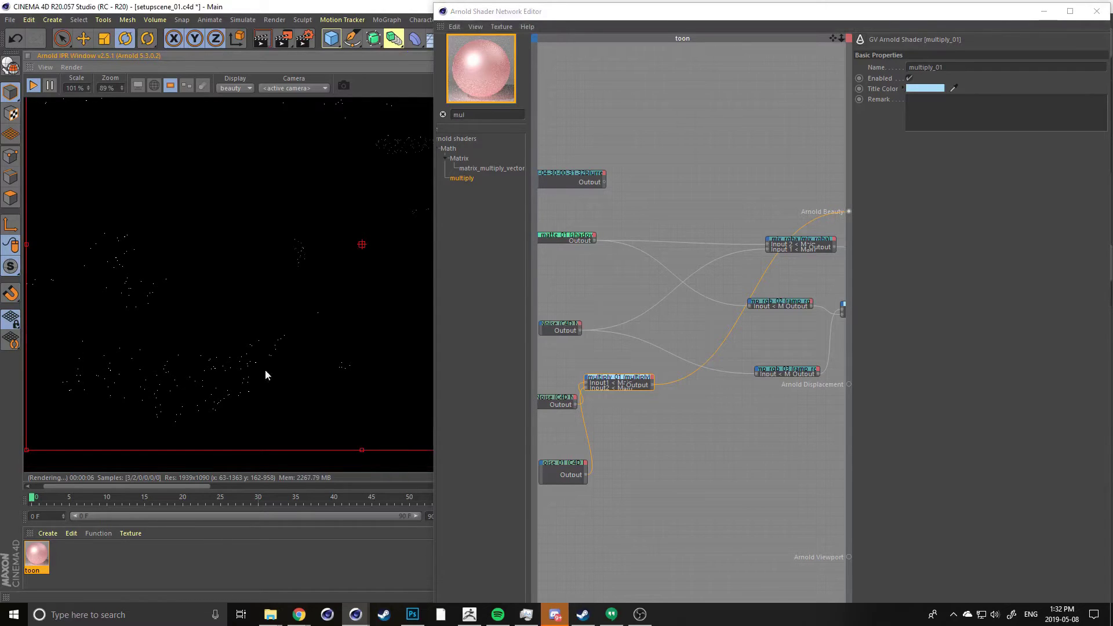
scroll(259, 216, "down", 4)
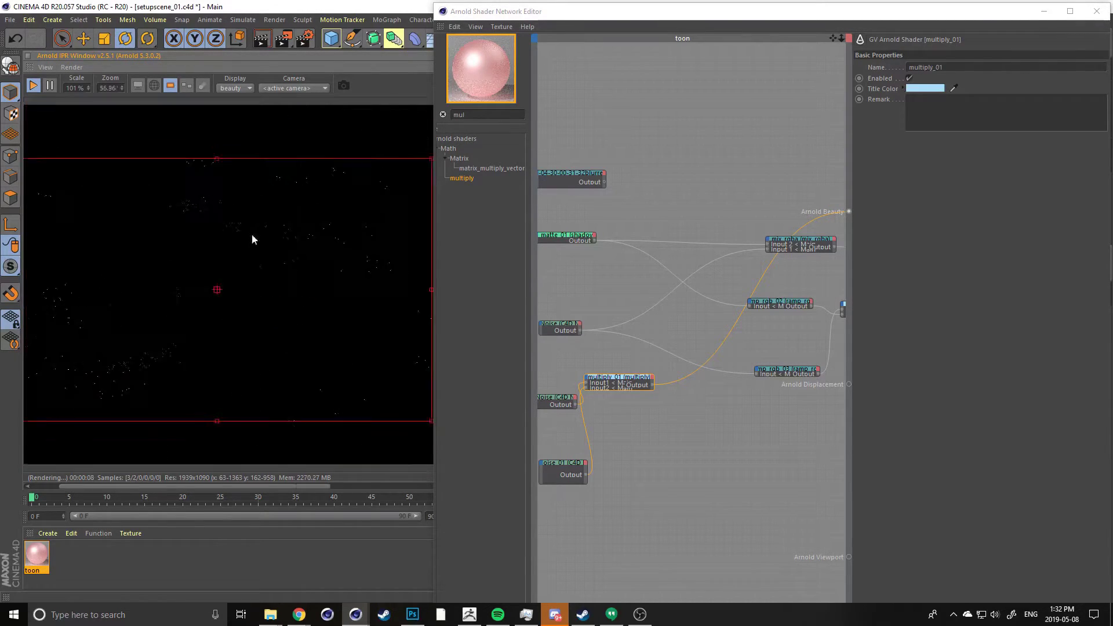
scroll(100, 304, "up", 3)
middle_click_drag(66, 323, 138, 259)
scroll(282, 299, "down", 2)
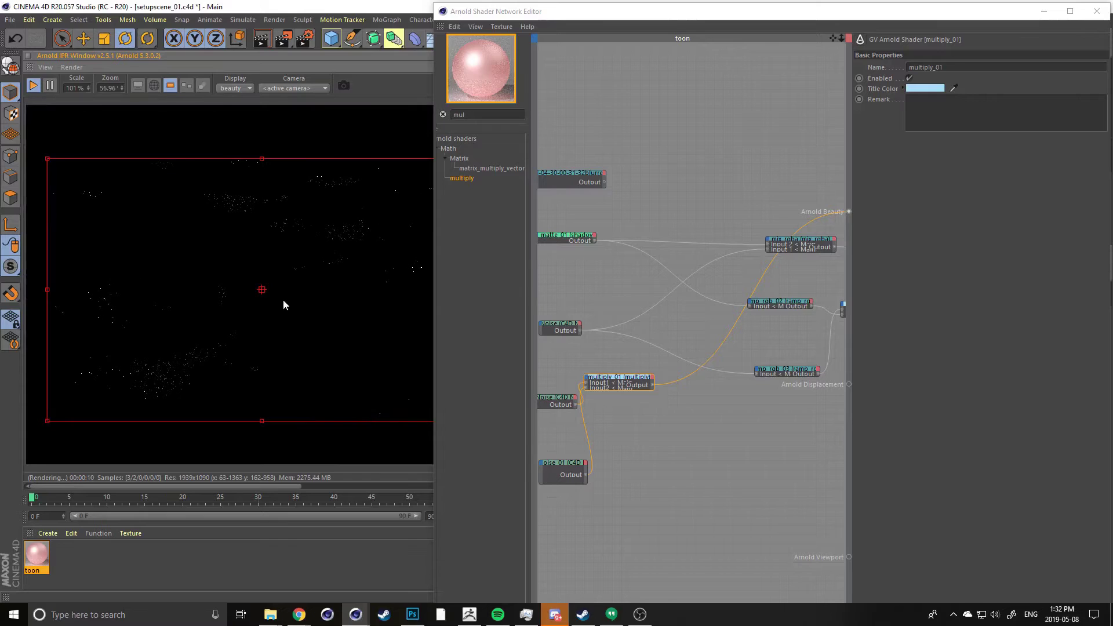
Rearrange the noise nodes and the new multiply node so both noises sit clearly apart before the multiply inputs
middle_click_drag(567, 351, 654, 326)
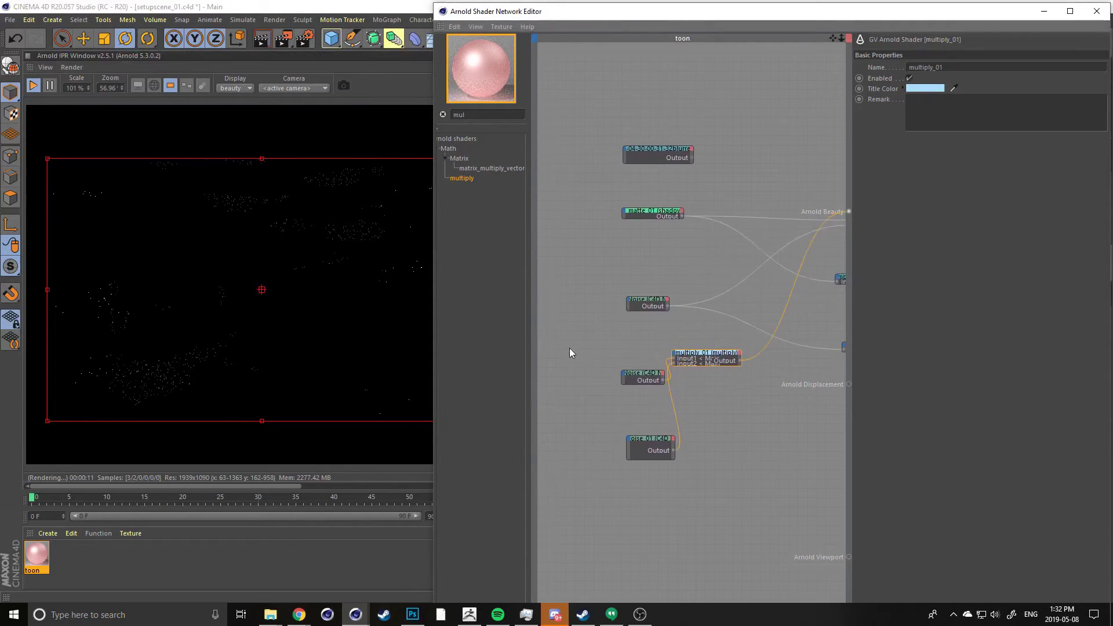
left_click_drag(641, 376, 595, 381)
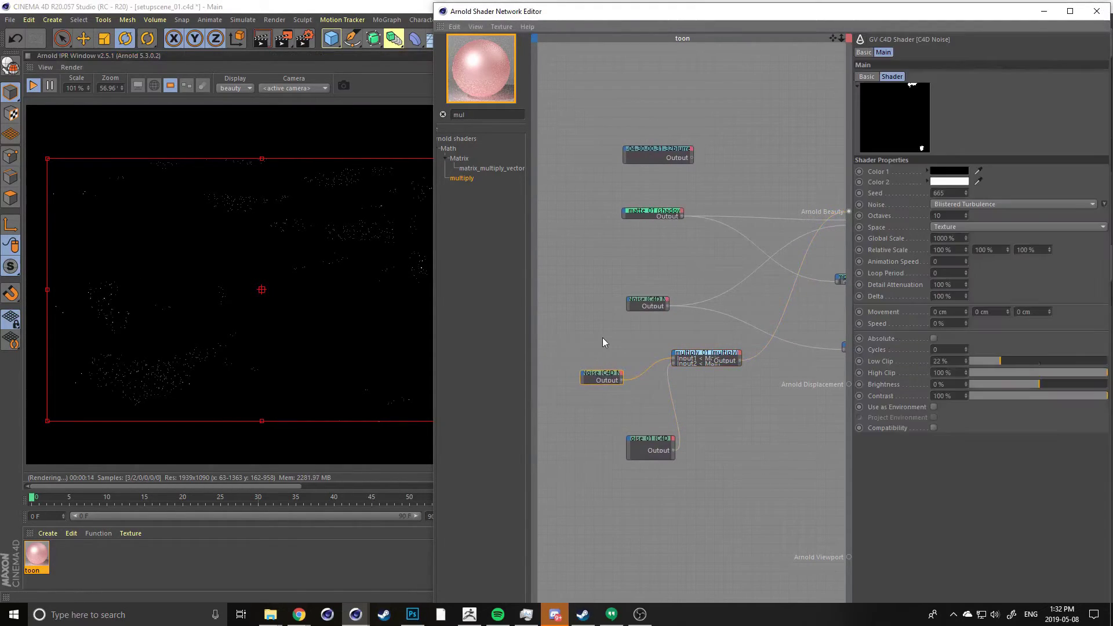
mouse_move(642, 302)
left_mouse_down()
mouse_move(640, 277)
mouse_move(660, 291)
left_mouse_up()
middle_click_drag(665, 469, 643, 445)
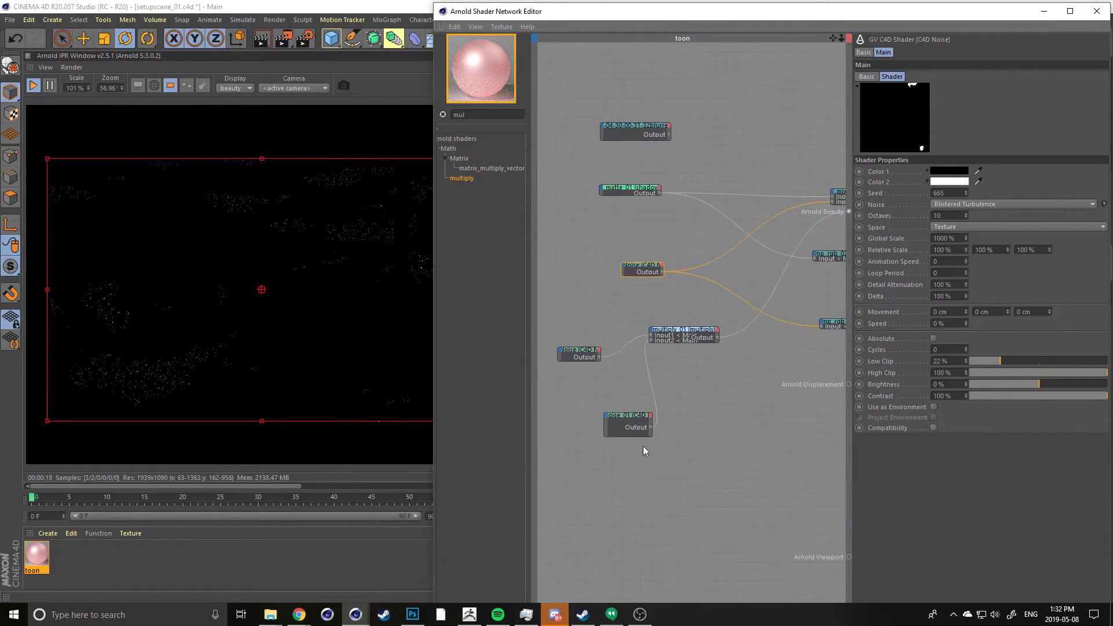
left_click_drag(633, 415, 614, 410)
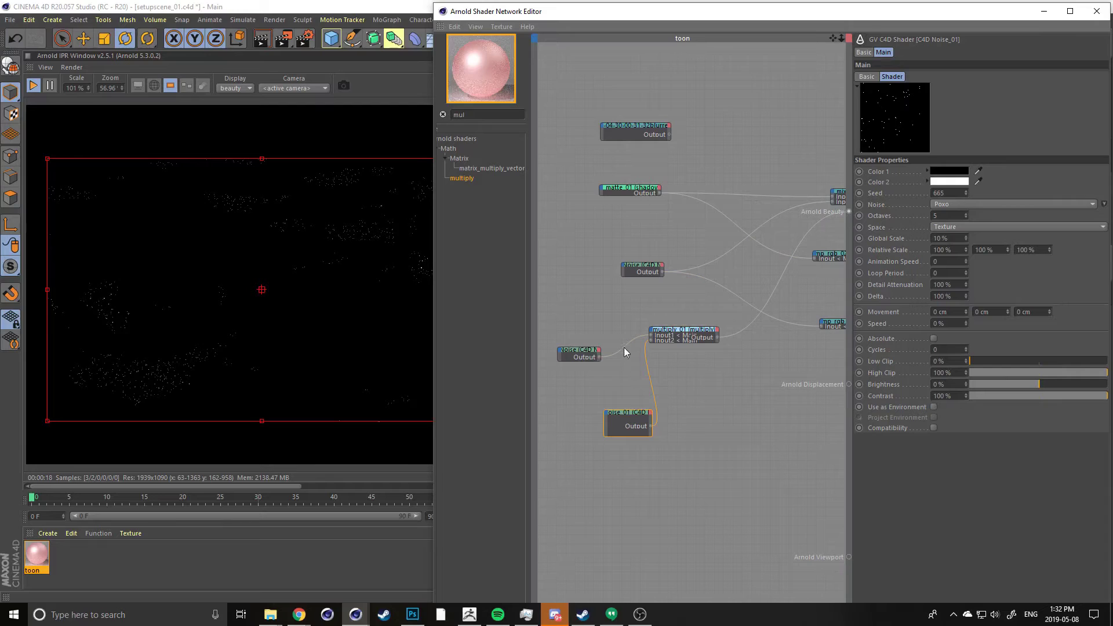
left_click_drag(578, 354, 590, 349)
left_click_drag(640, 423, 595, 416)
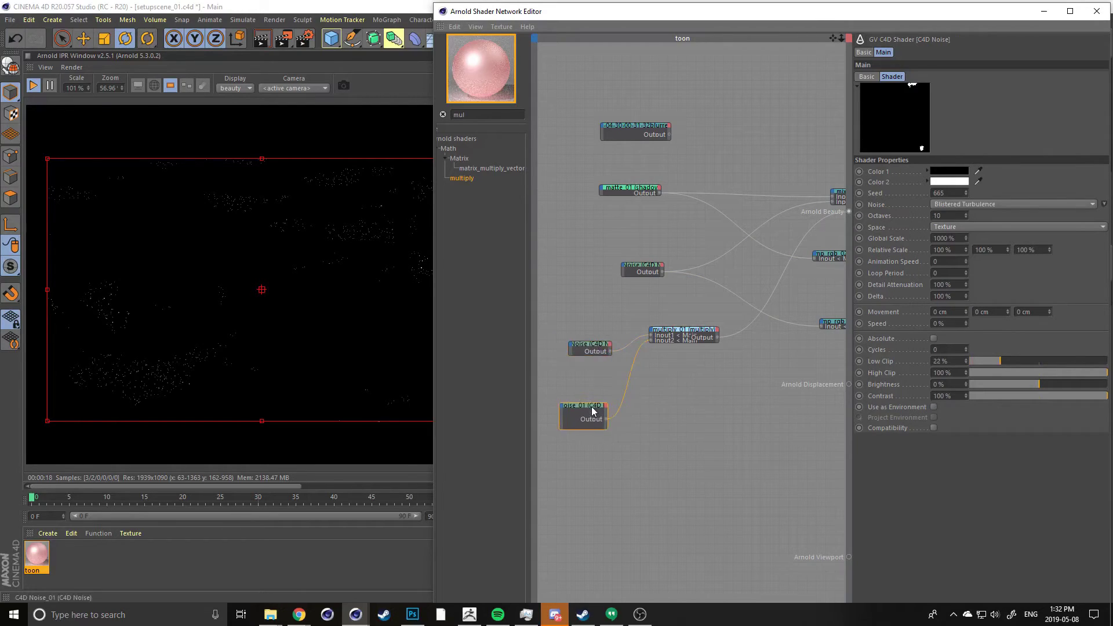
left_click_drag(583, 355, 559, 353)
left_click_drag(678, 332, 683, 355)
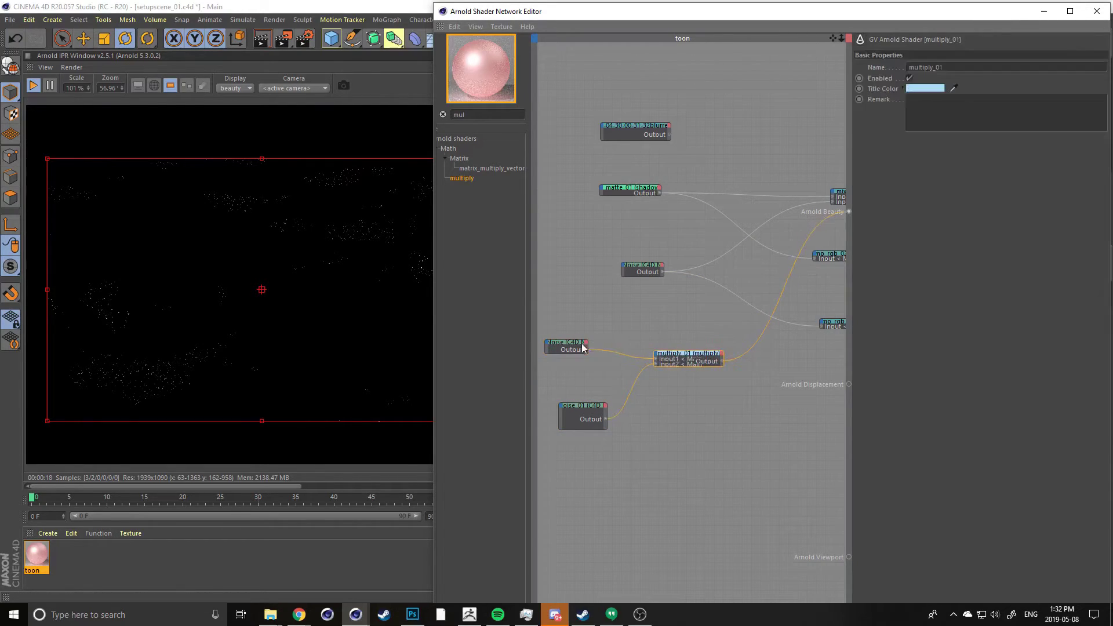
Set the seed of the duplicated Blistered Turbulence noise to 664
left_click(565, 347)
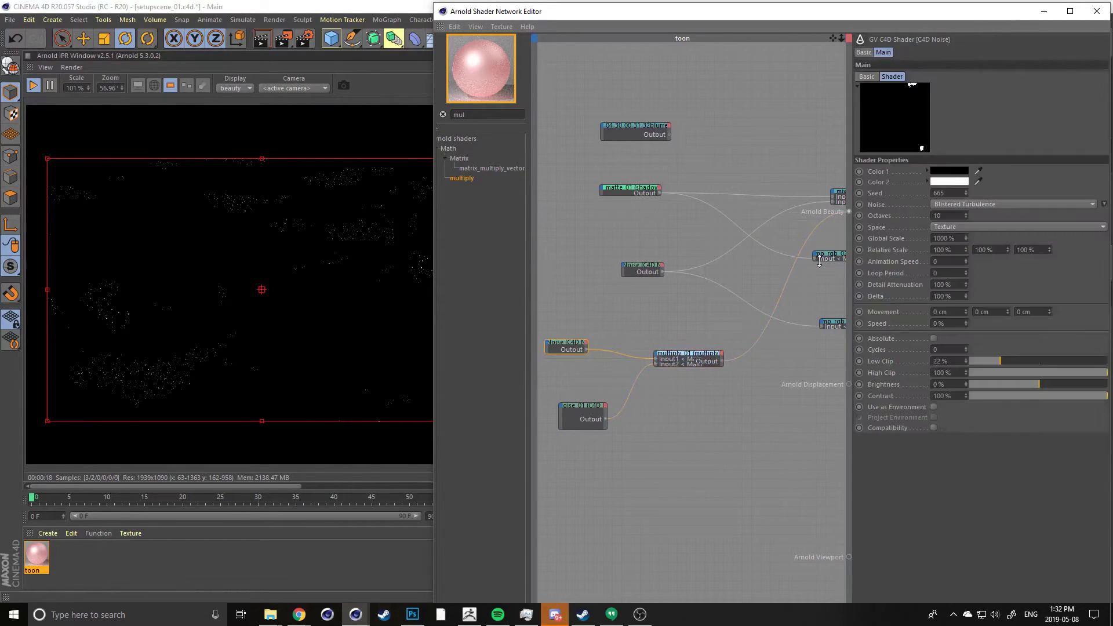
left_click(966, 195)
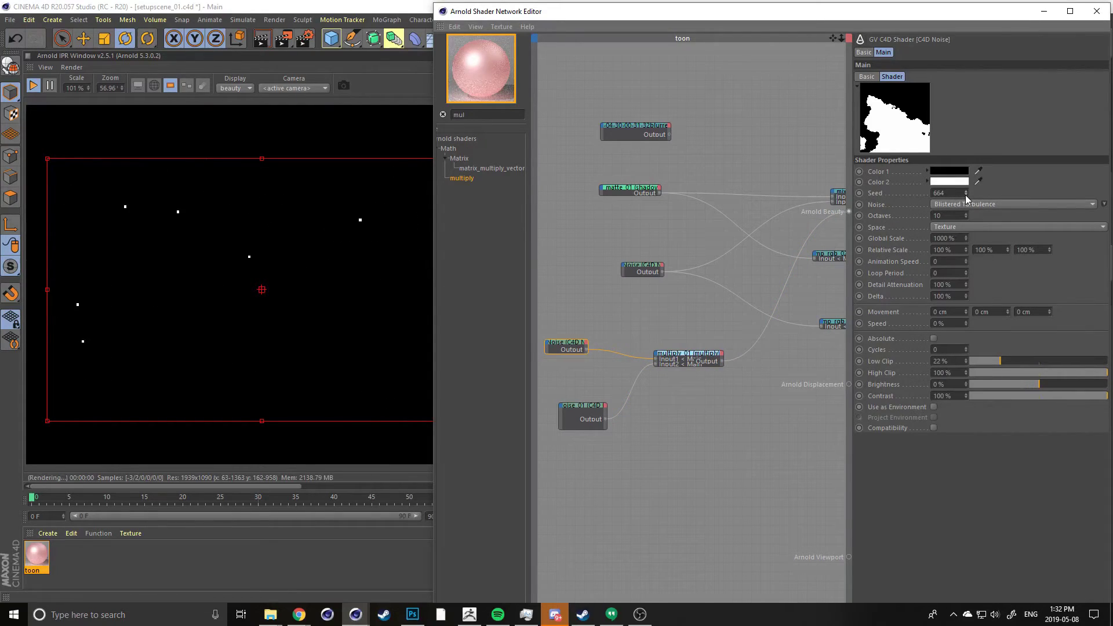
Set the global scale of the duplicated Blistered Turbulence noise to 200% after checking the new seed's dots in the IPR render
left_click(124, 291)
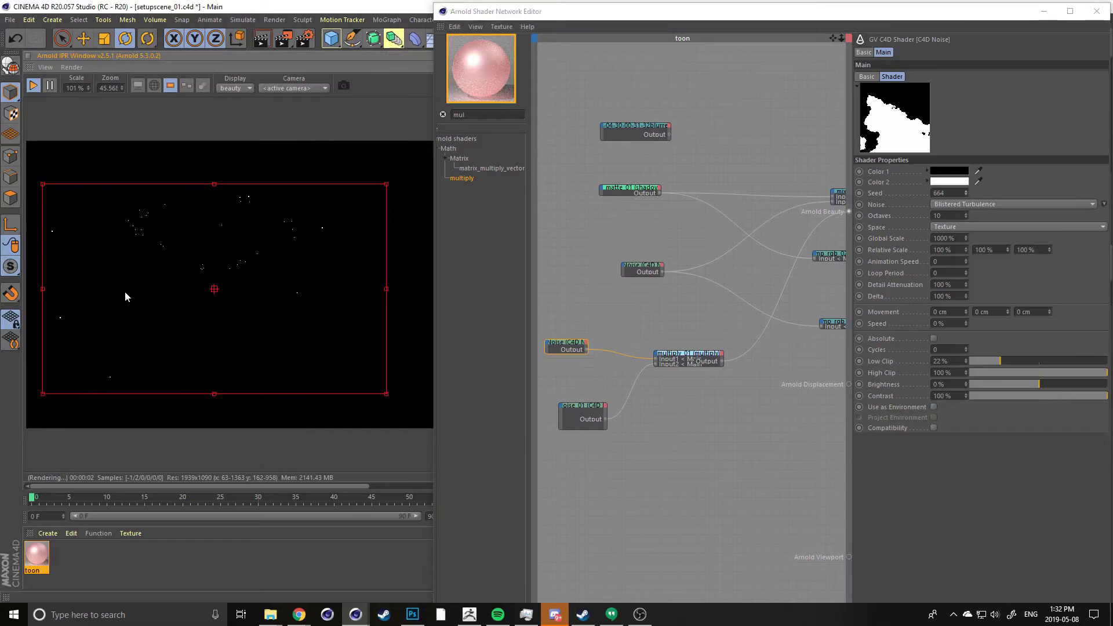
middle_click_drag(116, 331, 151, 322)
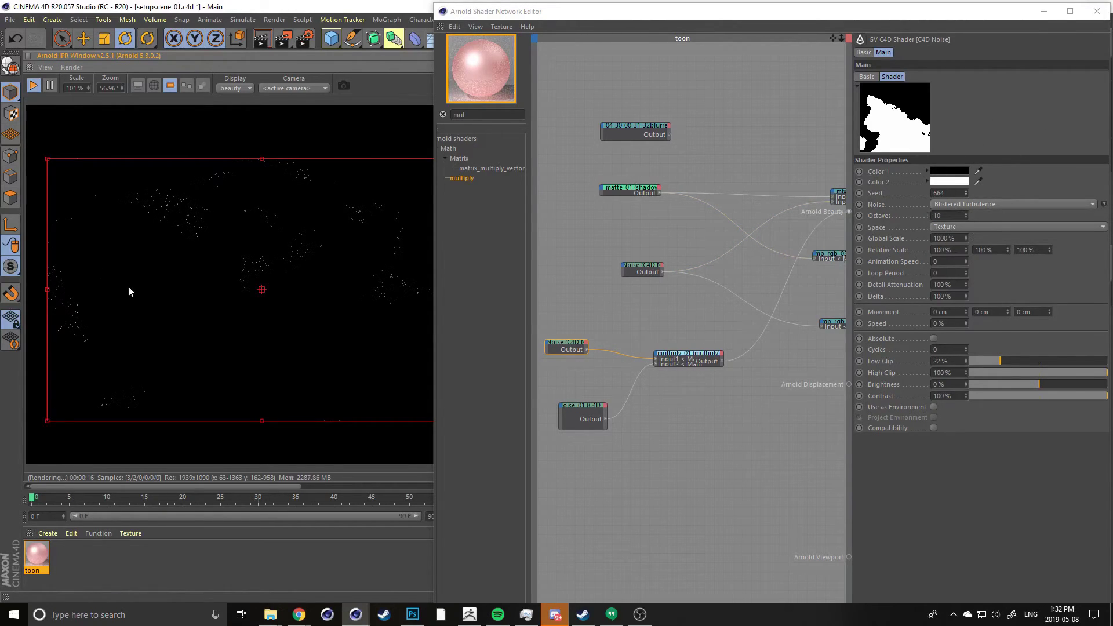
scroll(128, 291, "down", 3)
scroll(131, 304, "up", 3)
middle_click_drag(132, 301, 140, 297)
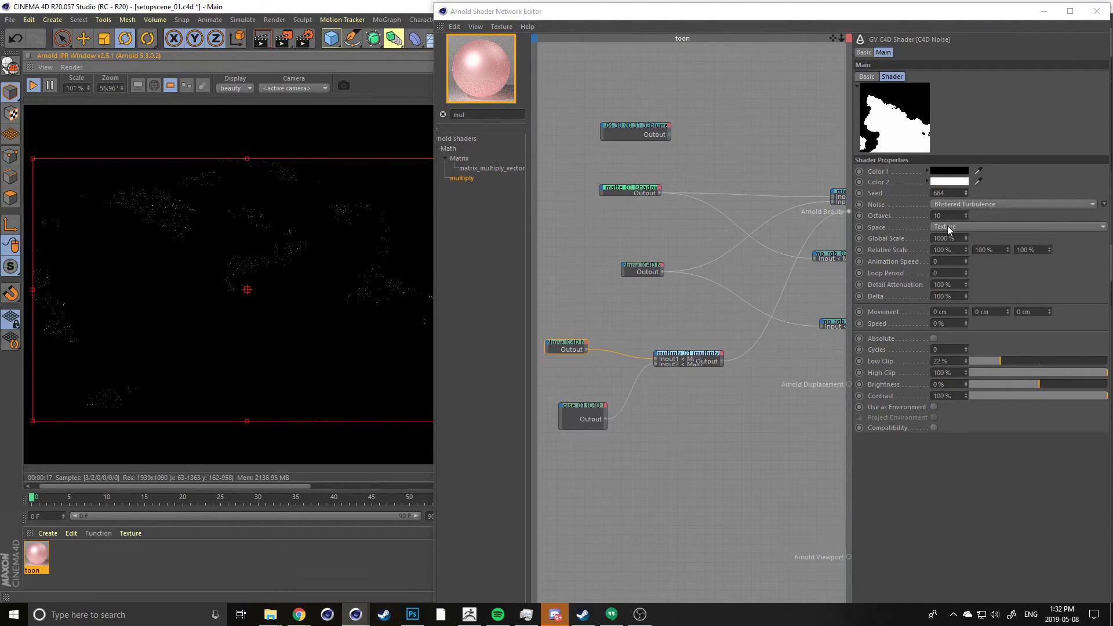
left_click_drag(960, 238, 923, 244)
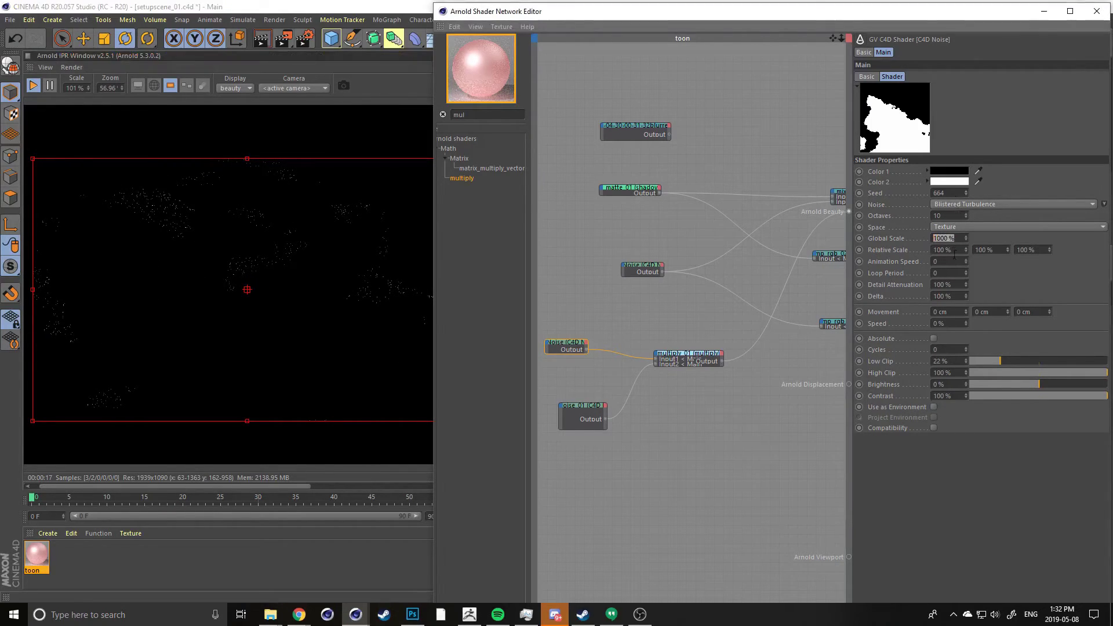
type("200")
key("Return")
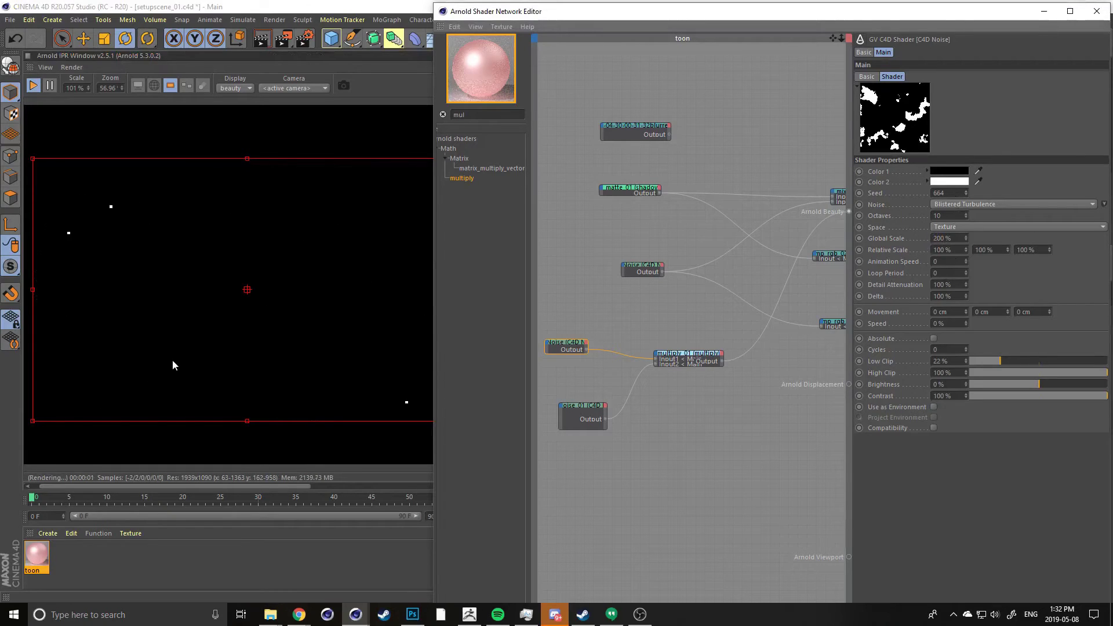
Examine the distribution of the masked dots across the IPR render, both close up and over the whole frame
middle_click_drag(135, 337, 98, 338)
scroll(127, 335, "down", 1)
scroll(130, 347, "up", 1)
scroll(113, 337, "up", 1)
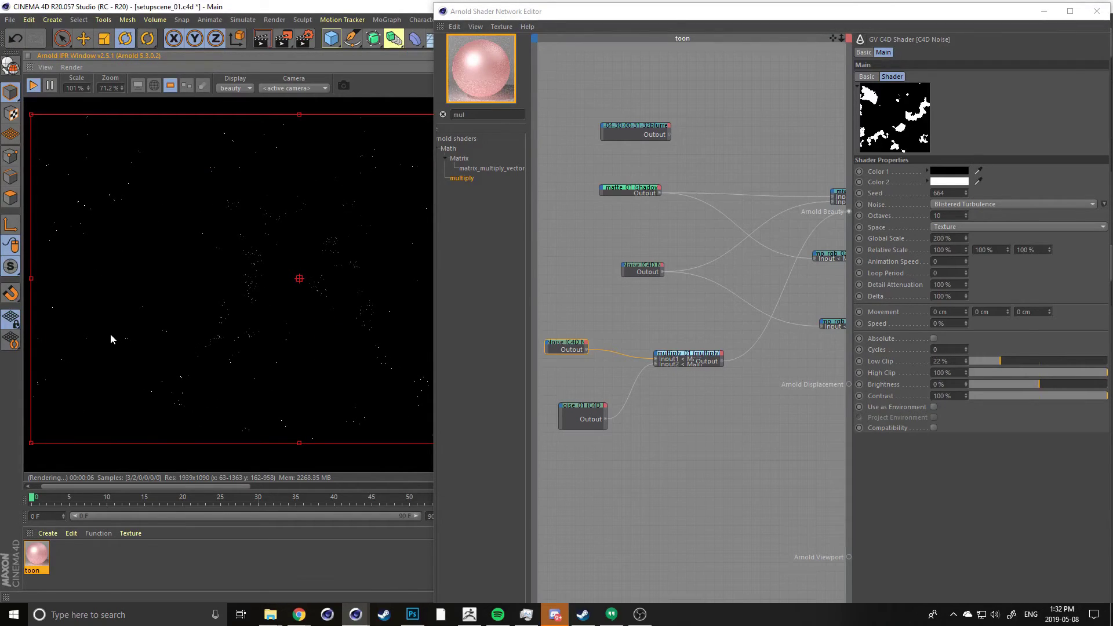
middle_click_drag(110, 333, 123, 336)
scroll(123, 336, "down", 1)
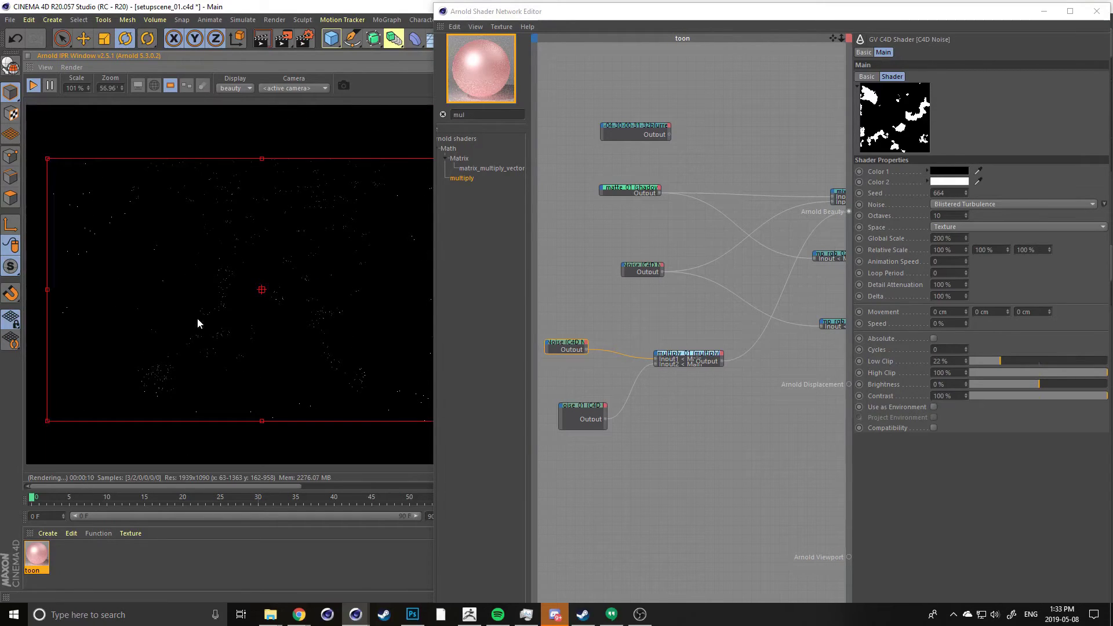
scroll(197, 317, "up", 2)
scroll(143, 313, "down", 2)
scroll(168, 253, "up", 2)
scroll(235, 251, "up", 3)
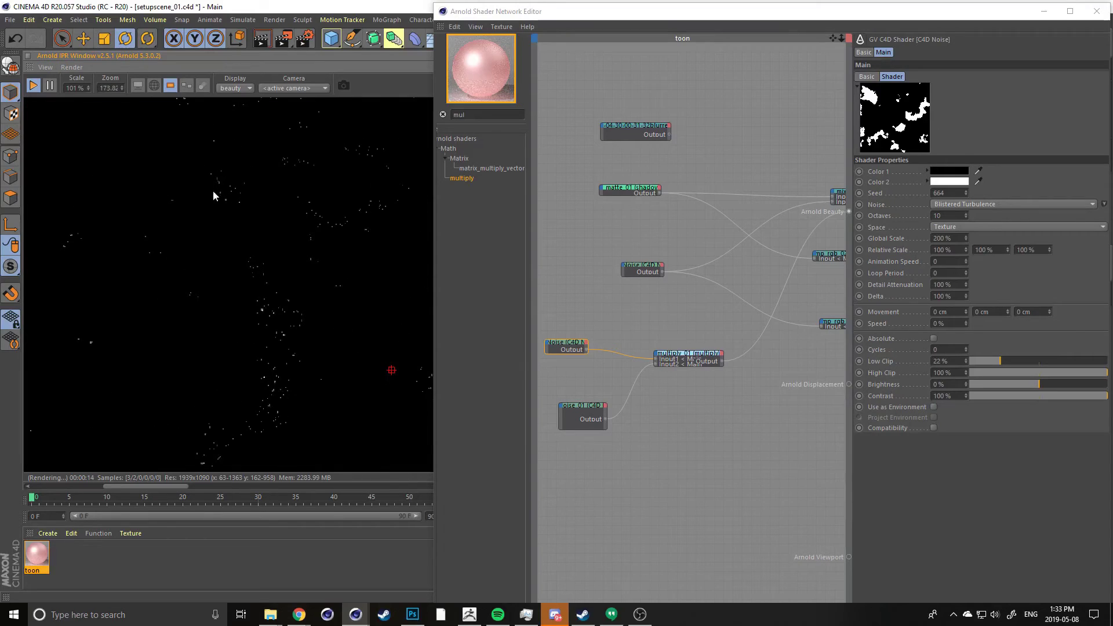
scroll(191, 301, "down", 4)
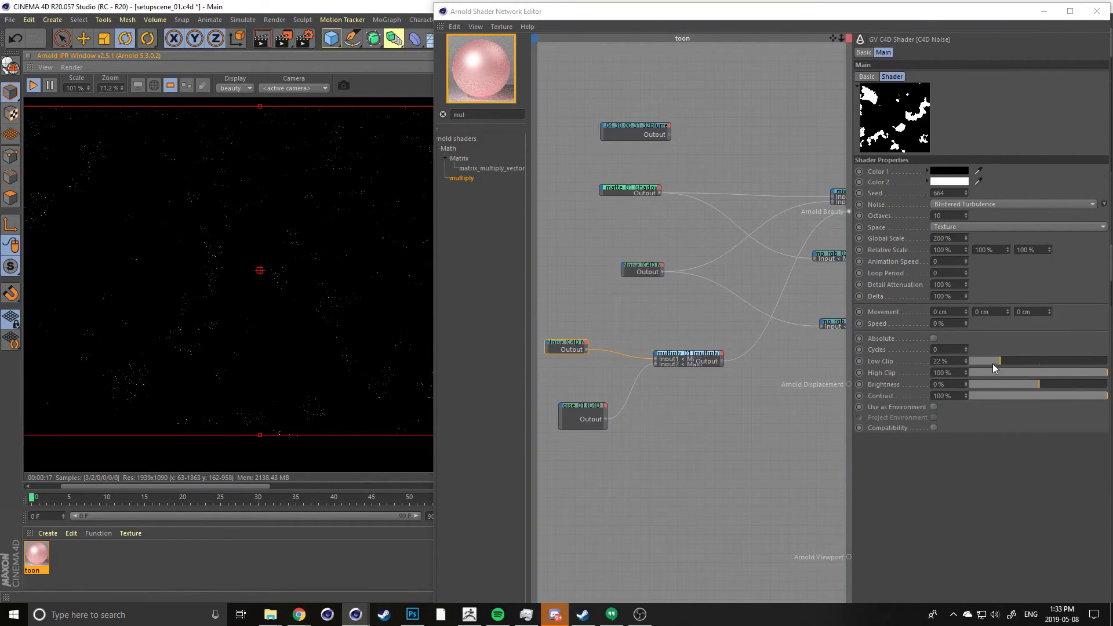
Set the low clip of the duplicated Blistered Turbulence noise to 39% and check the sparser dots in the IPR render
left_click_drag(992, 364, 1024, 361)
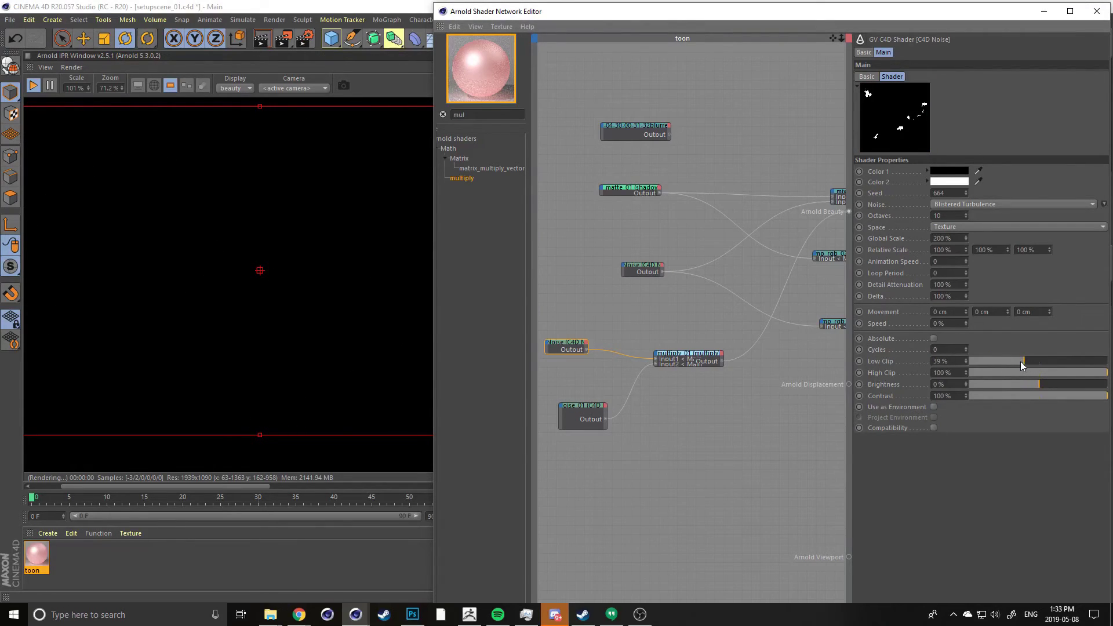
left_click(197, 372)
scroll(191, 343, "down", 3)
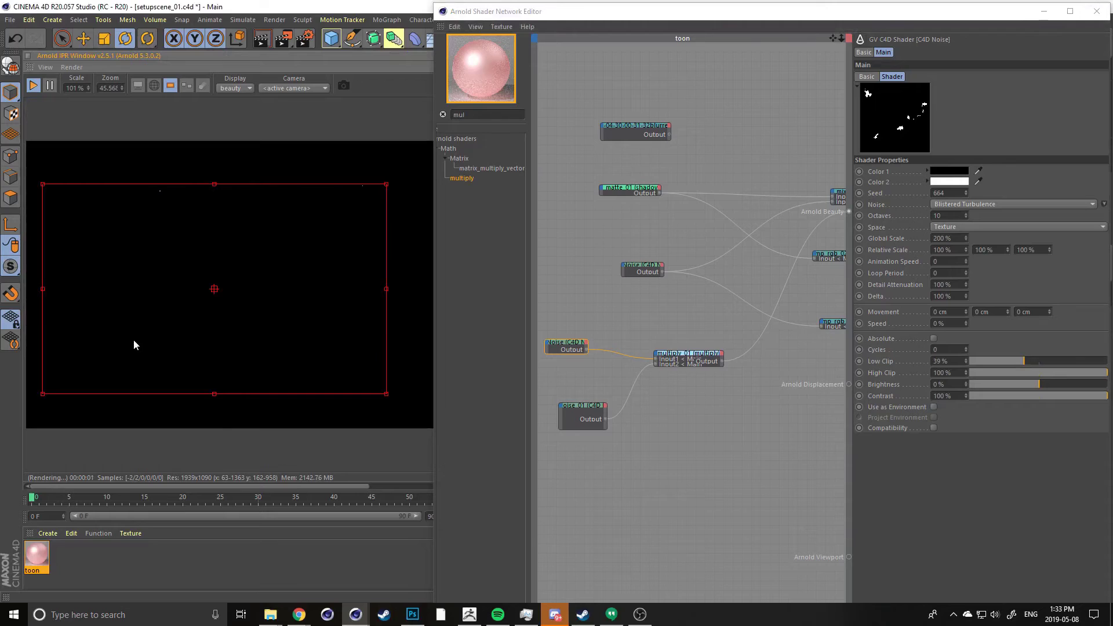
scroll(132, 339, "up", 1)
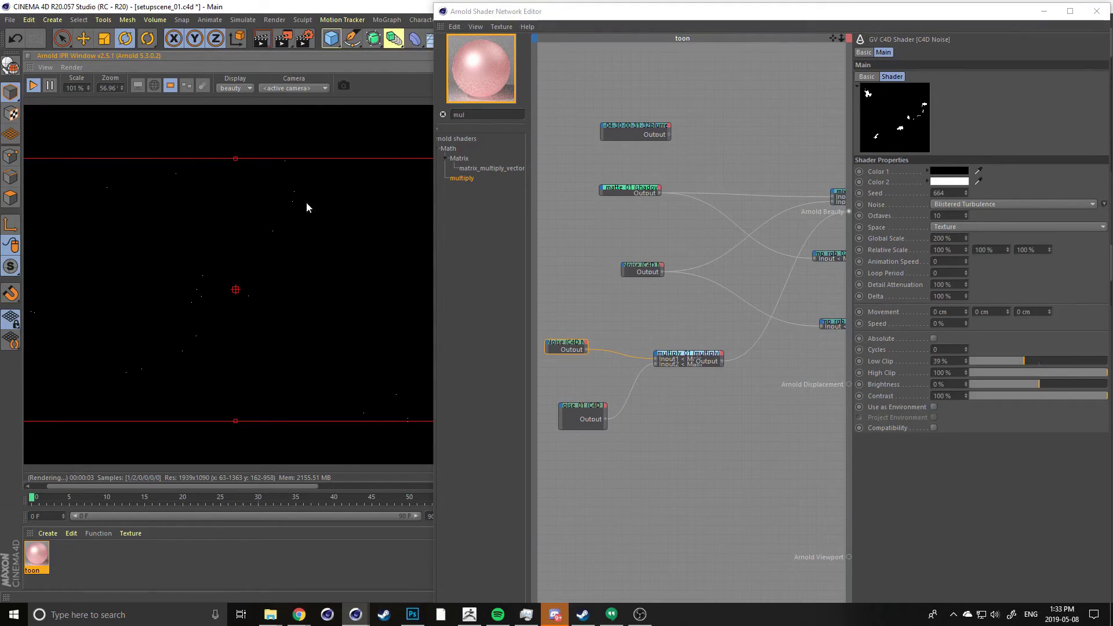
scroll(186, 310, "up", 4)
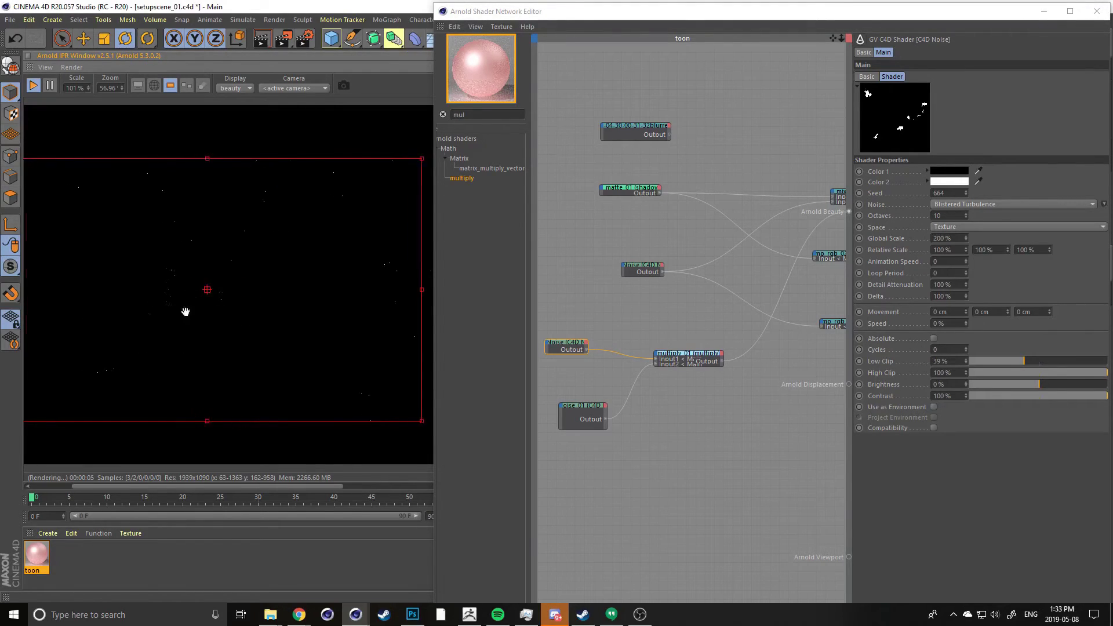
scroll(137, 343, "down", 3)
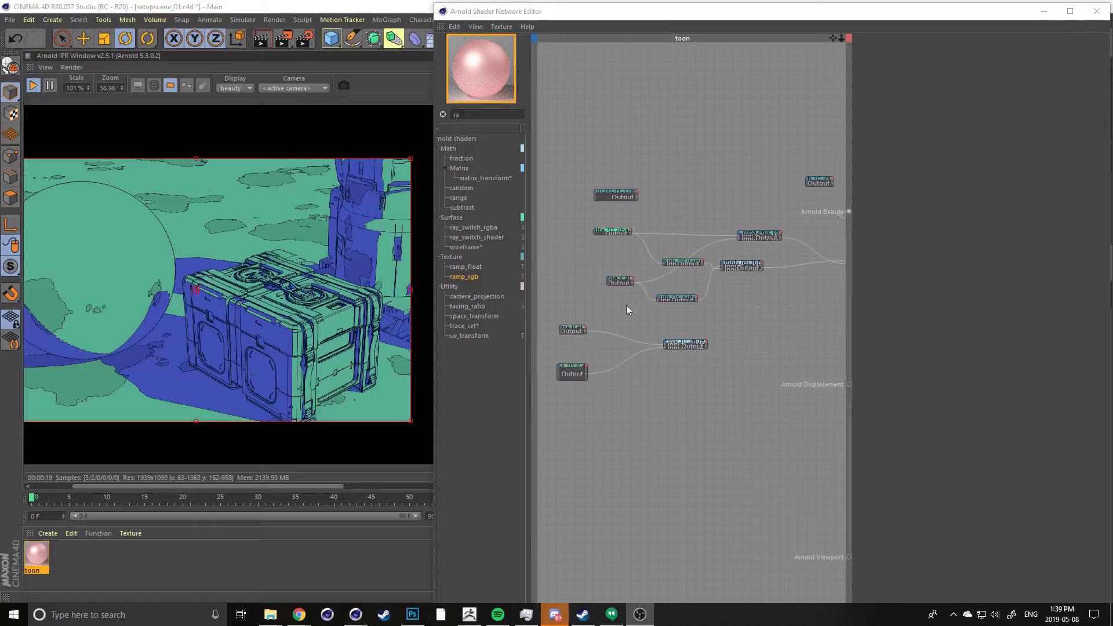
Move the two dot noise nodes and their multiply_01 node together closer to the toon node, keeping them below the other nodes
scroll(618, 316, "up", 3)
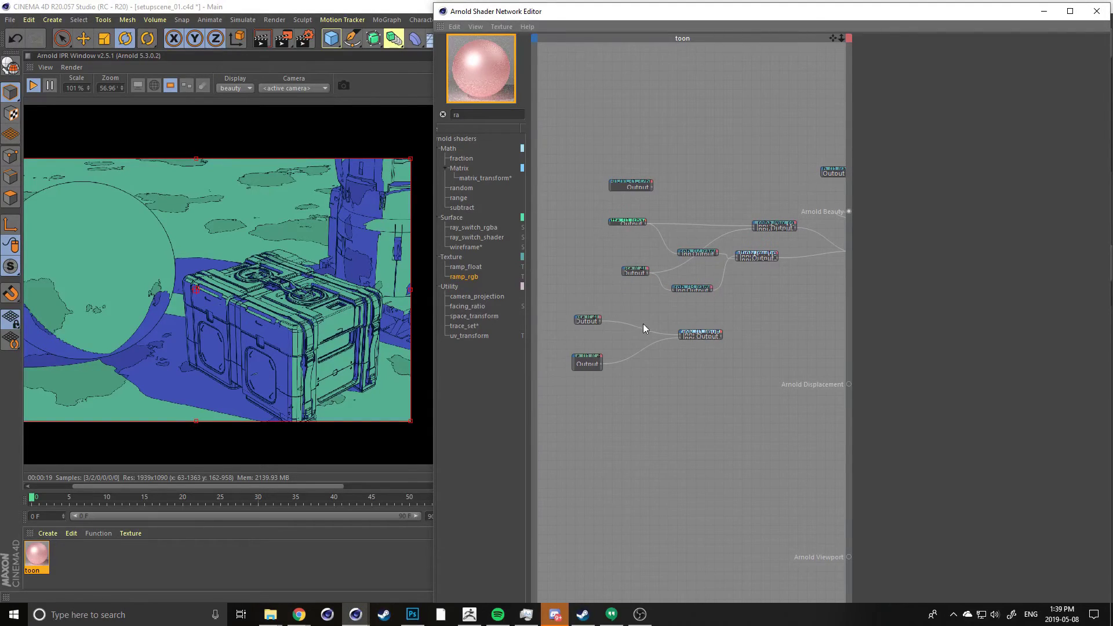
left_click_drag(568, 307, 758, 401)
left_click(719, 317)
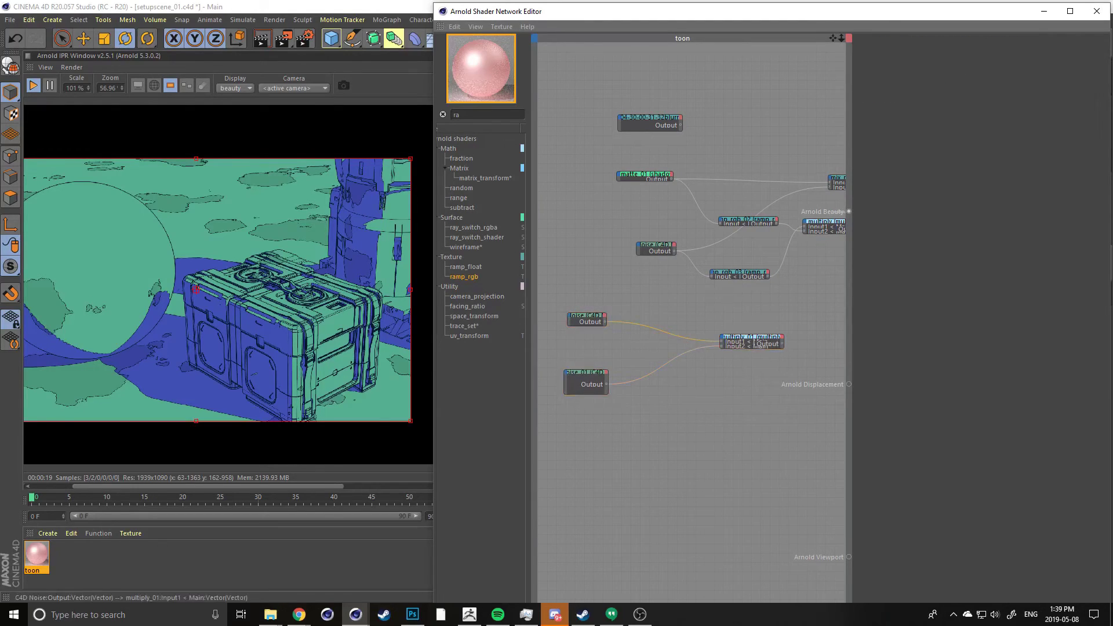
middle_click_drag(793, 310, 721, 337)
middle_click_drag(794, 295, 605, 332)
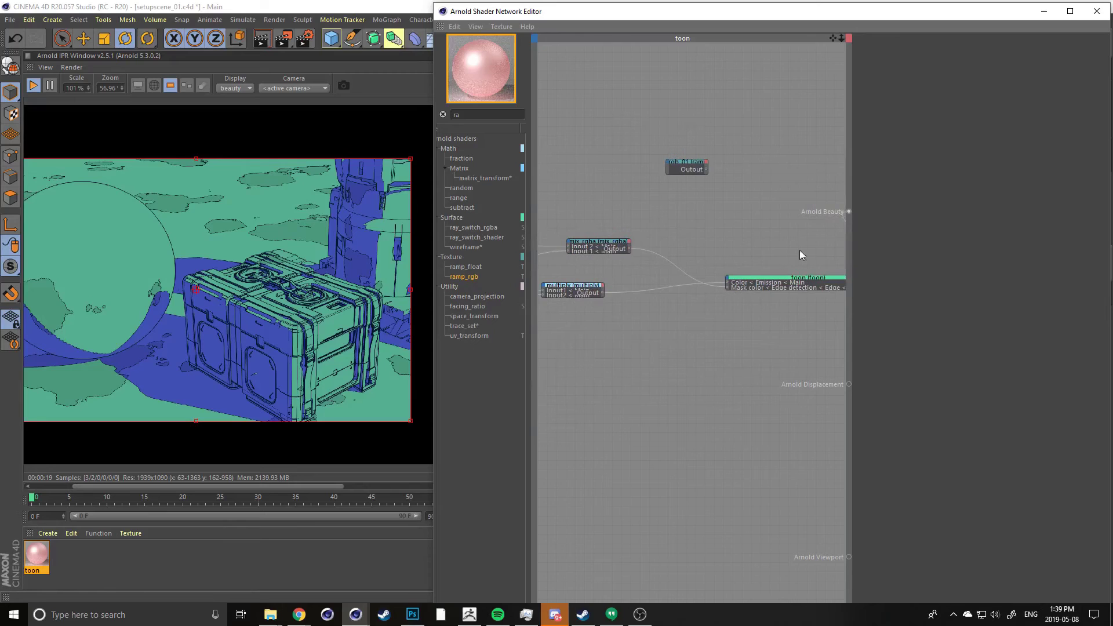
middle_click_drag(669, 305, 809, 257)
middle_click_drag(557, 347, 716, 351)
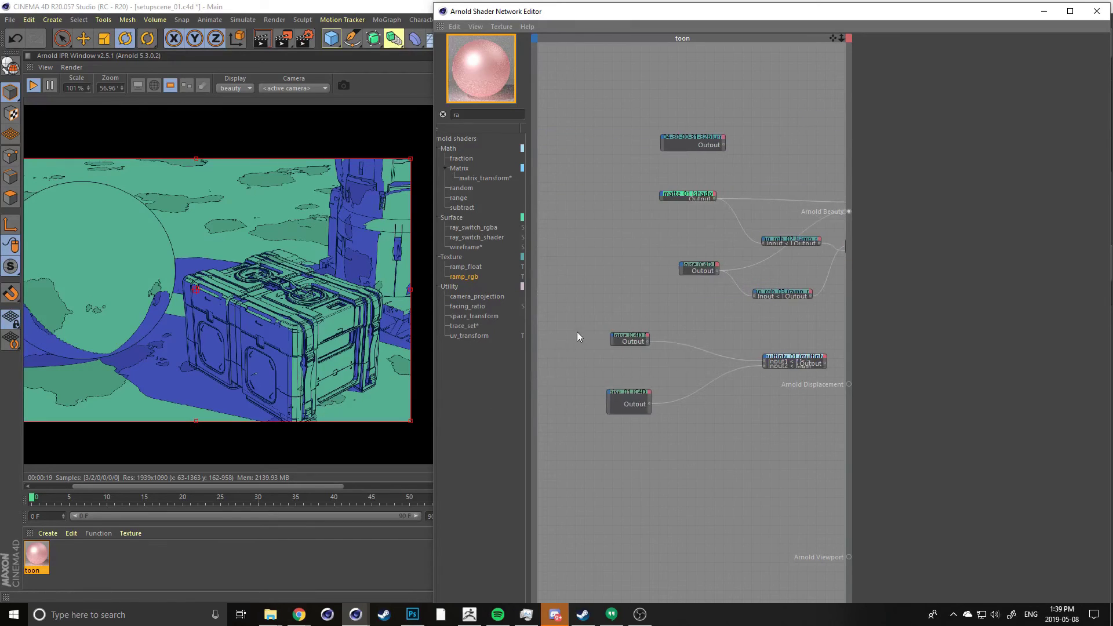
left_click_drag(580, 324, 806, 436)
middle_click_drag(841, 316, 737, 368)
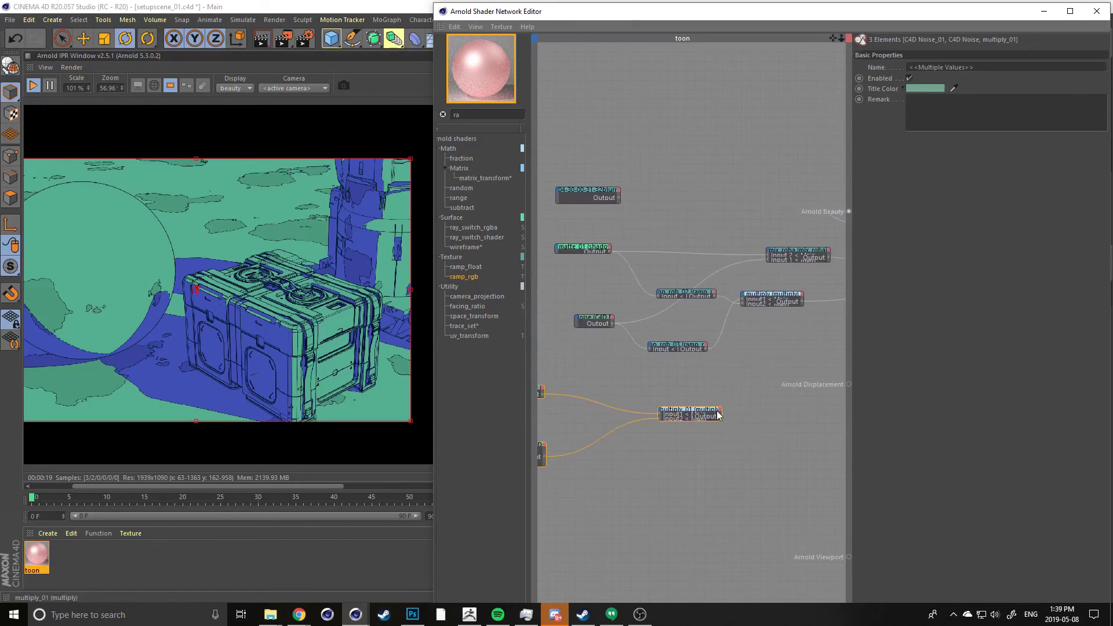
left_click_drag(718, 414, 798, 403)
middle_click_drag(801, 350, 644, 333)
scroll(801, 352, "up", 1)
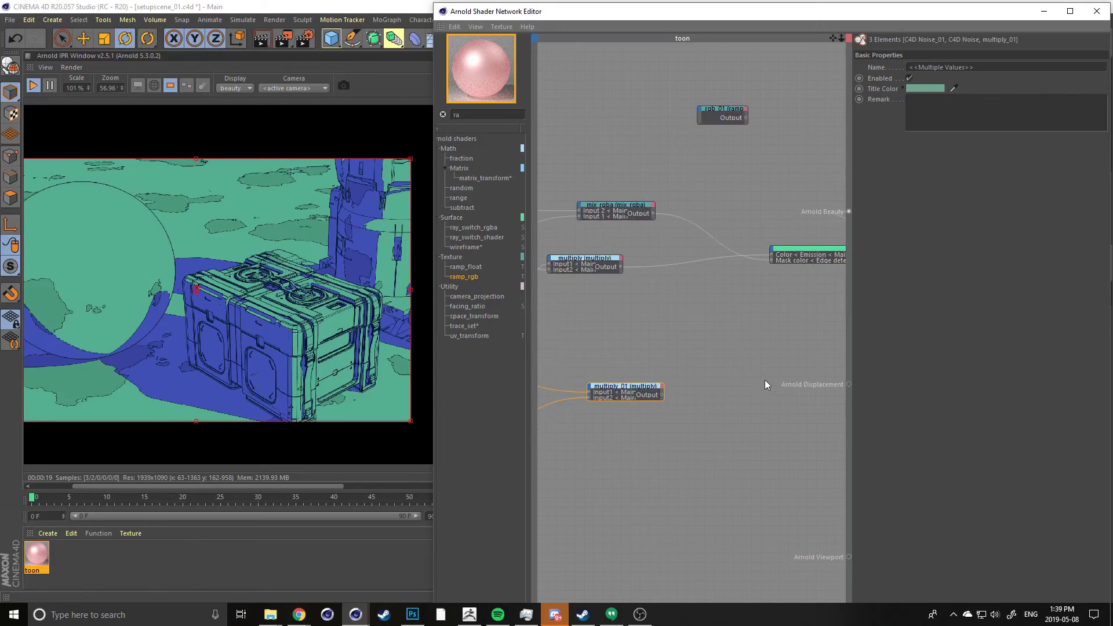
middle_click_drag(764, 381, 829, 383)
middle_click_drag(648, 221, 631, 243)
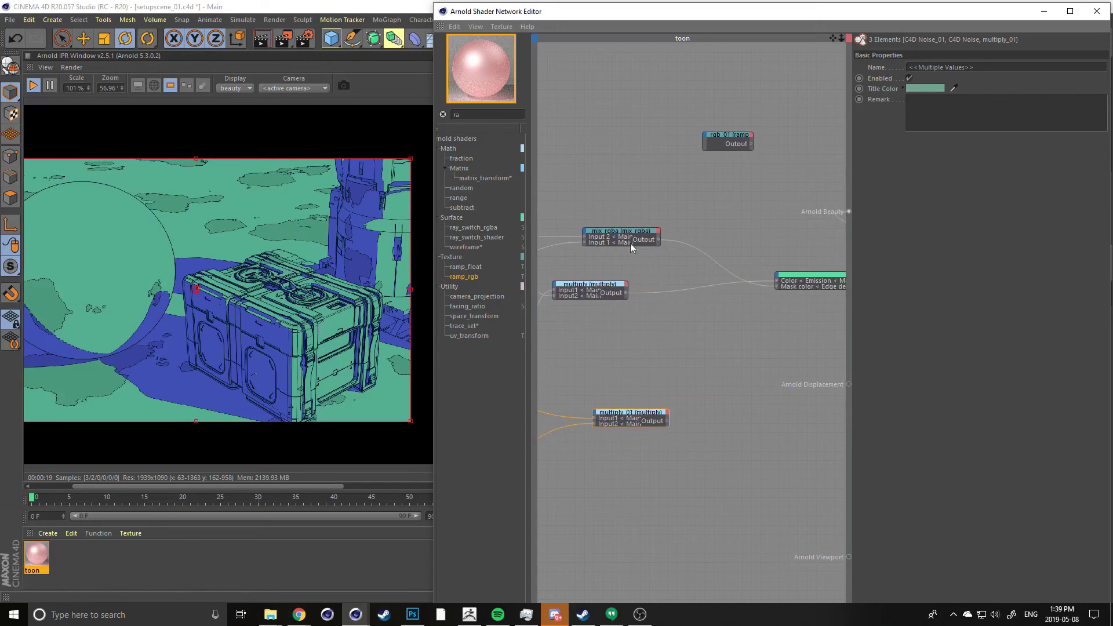
Move the mix_rgba node closer to the toon node and nudge multiply_01 to leave room between them
left_click_drag(616, 231, 671, 229)
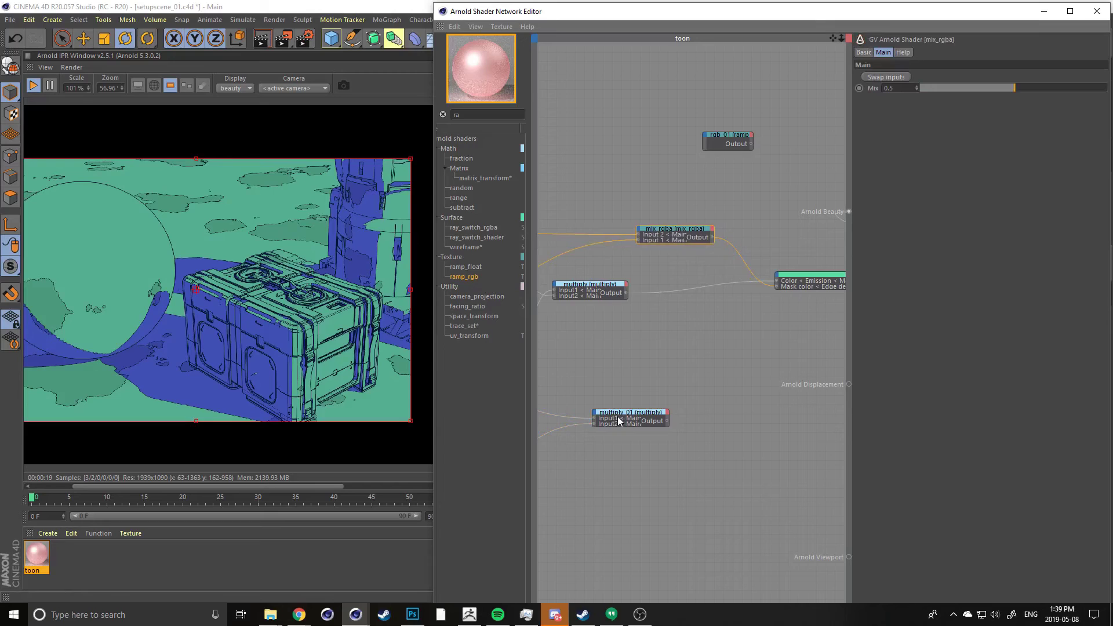
scroll(126, 366, "up", 2)
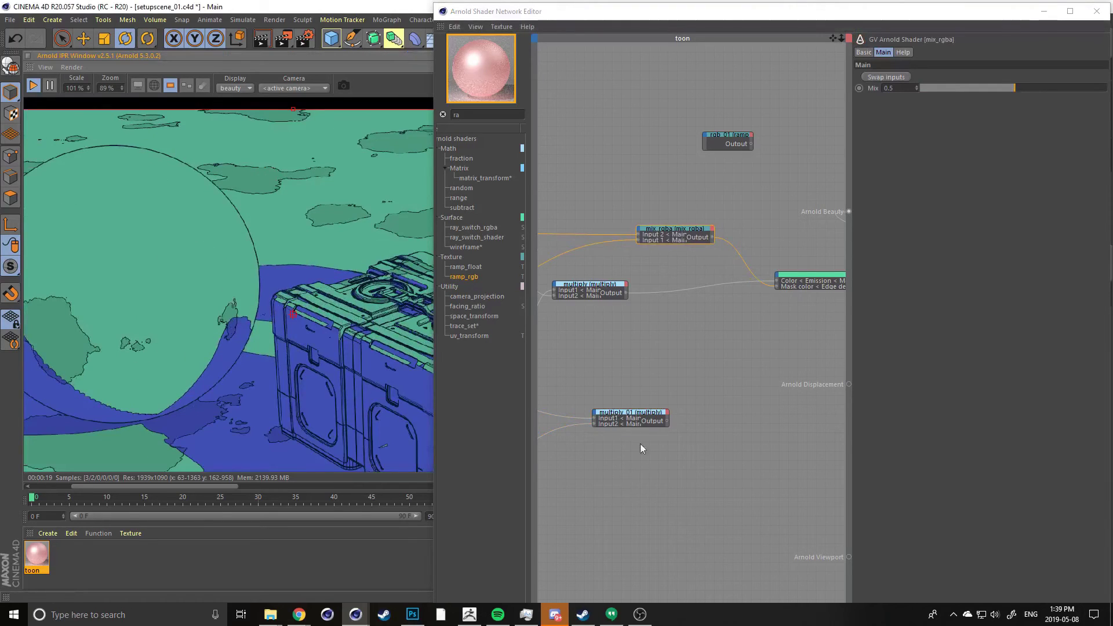
left_click(642, 416)
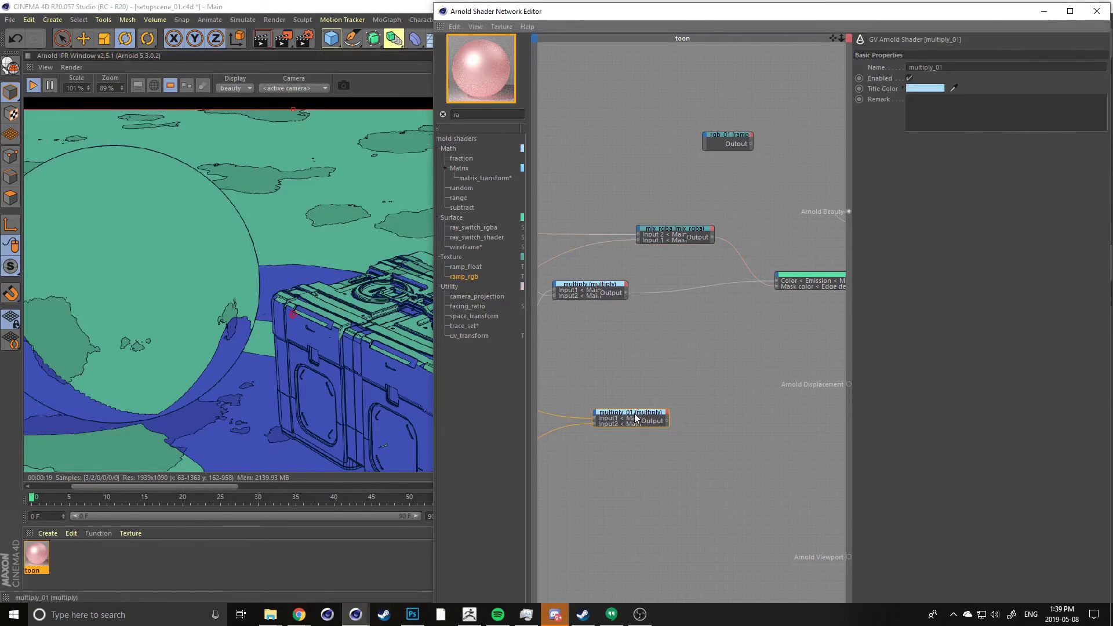
left_click_drag(642, 416, 639, 414)
Add a second mix_rgba node and connect the existing mix_rgba output to its Input 1
mouse_move(722, 308)
middle_mouse_down()
mouse_move(698, 303)
mouse_move(759, 300)
mouse_move(708, 316)
middle_mouse_up()
left_click(708, 315)
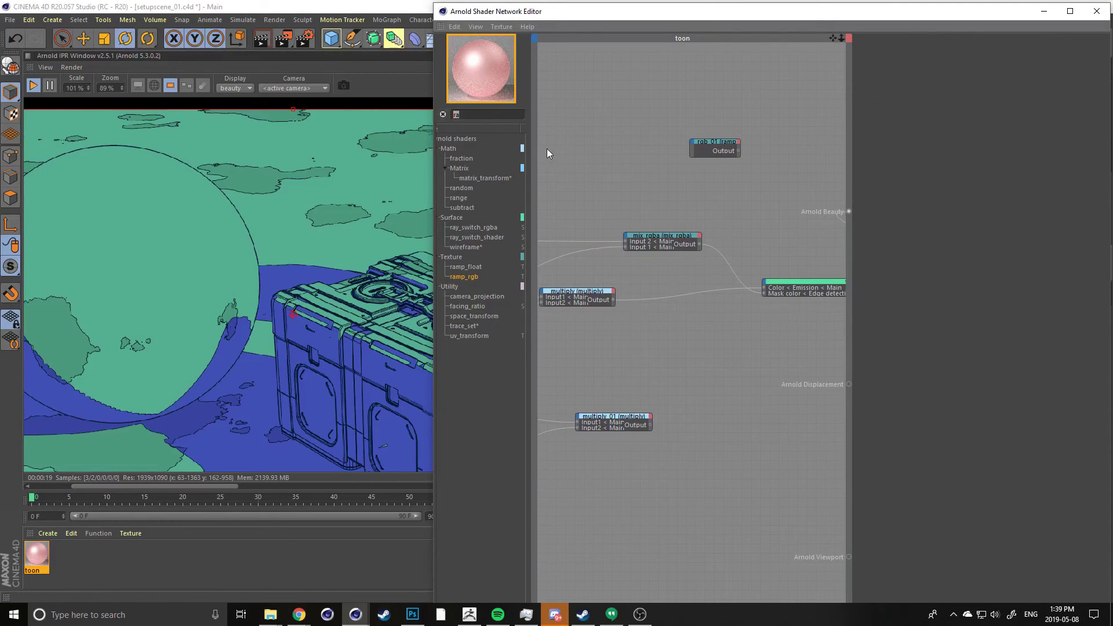
type("mix")
left_click_drag(467, 180, 740, 340)
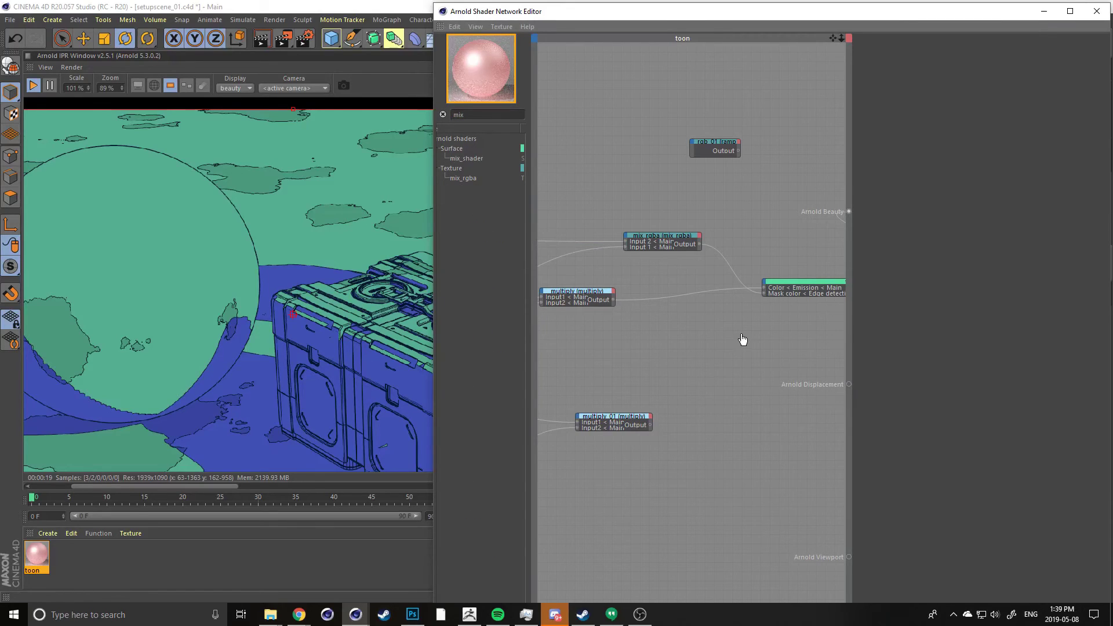
left_click_drag(700, 244, 713, 333)
left_click(736, 335)
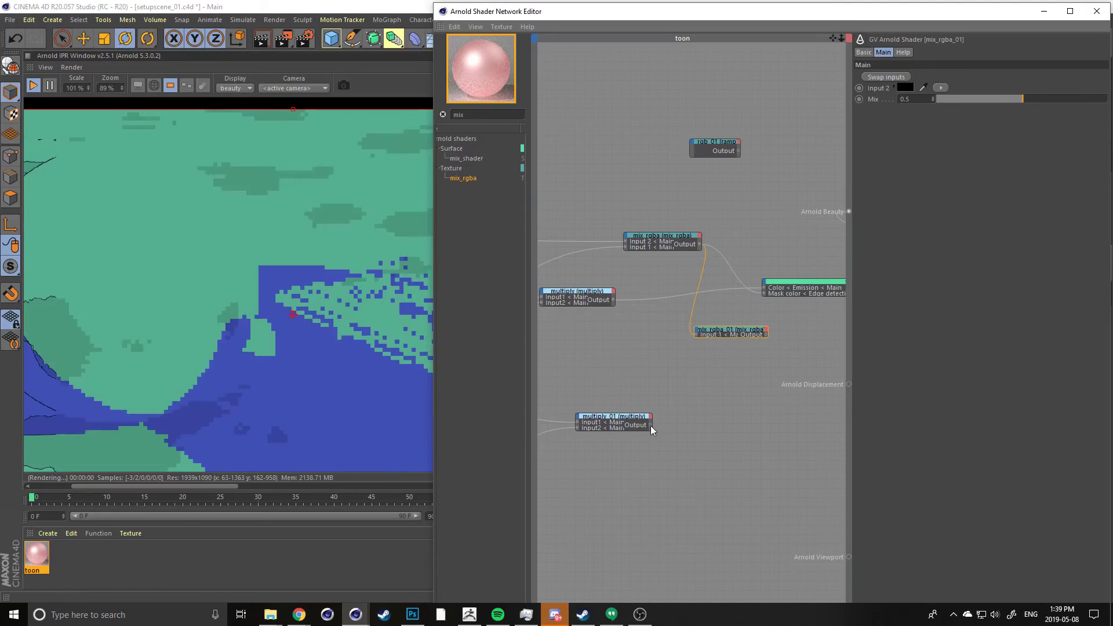
Connect multiply_01 to Input 2 of the new mix_rgba node and feed that node's output into the toon node's Mask color
left_click_drag(651, 425, 690, 347)
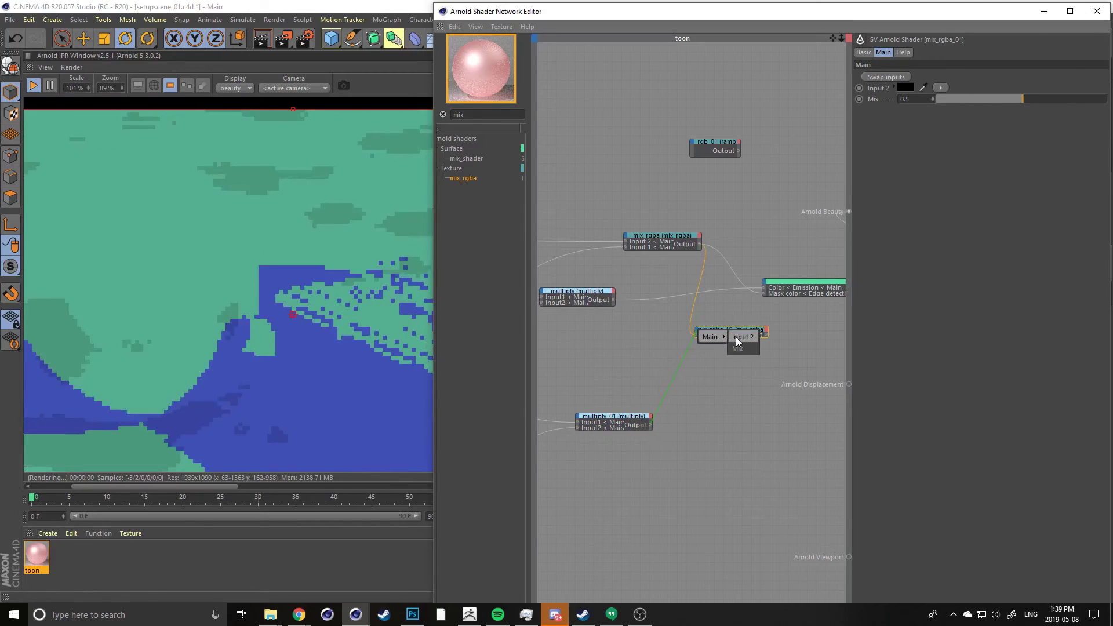
left_click(735, 336)
left_click_drag(731, 334, 682, 333)
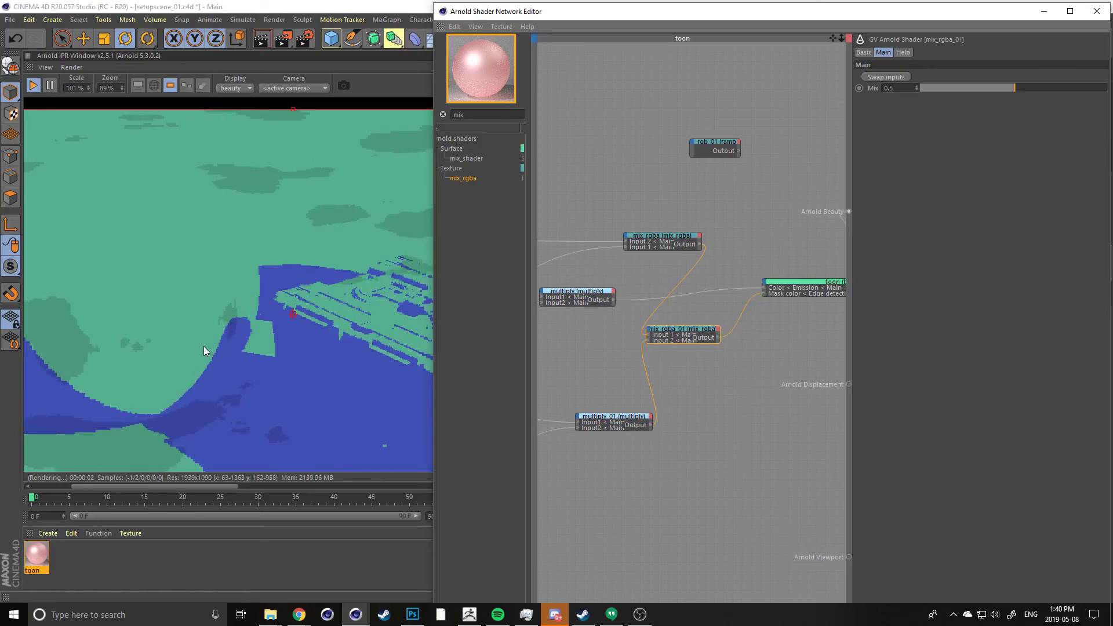
Inspect the outlined dot detail on the sphere in the IPR render, close up and from further out
middle_click_drag(167, 352, 216, 332)
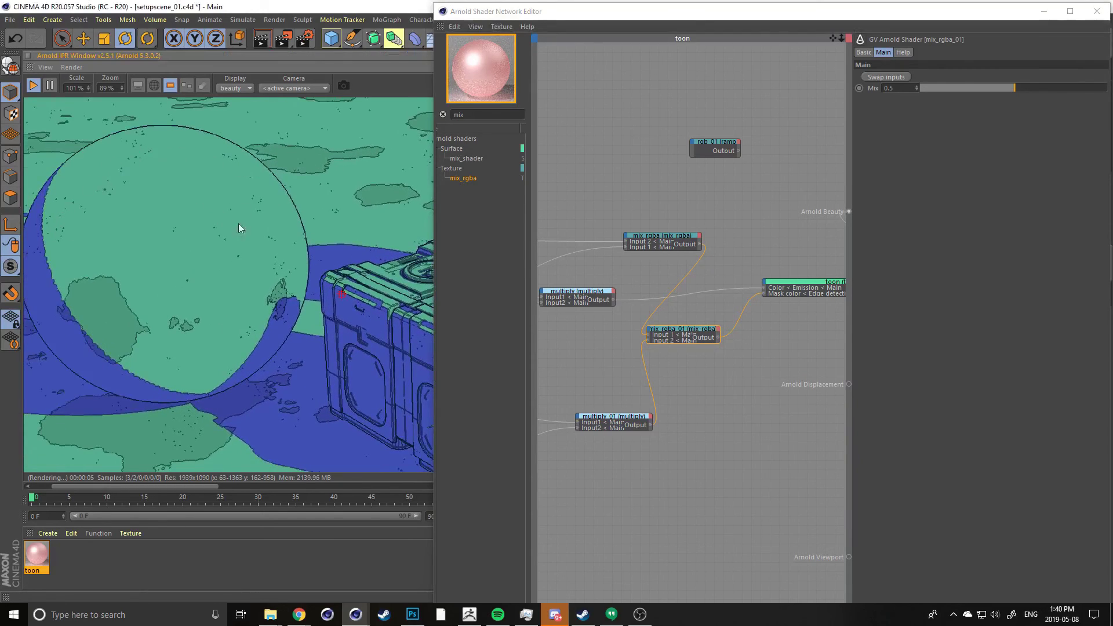
left_click_drag(203, 444, 269, 318, "alt")
middle_click_drag(81, 400, 227, 318)
scroll(265, 220, "up", 4)
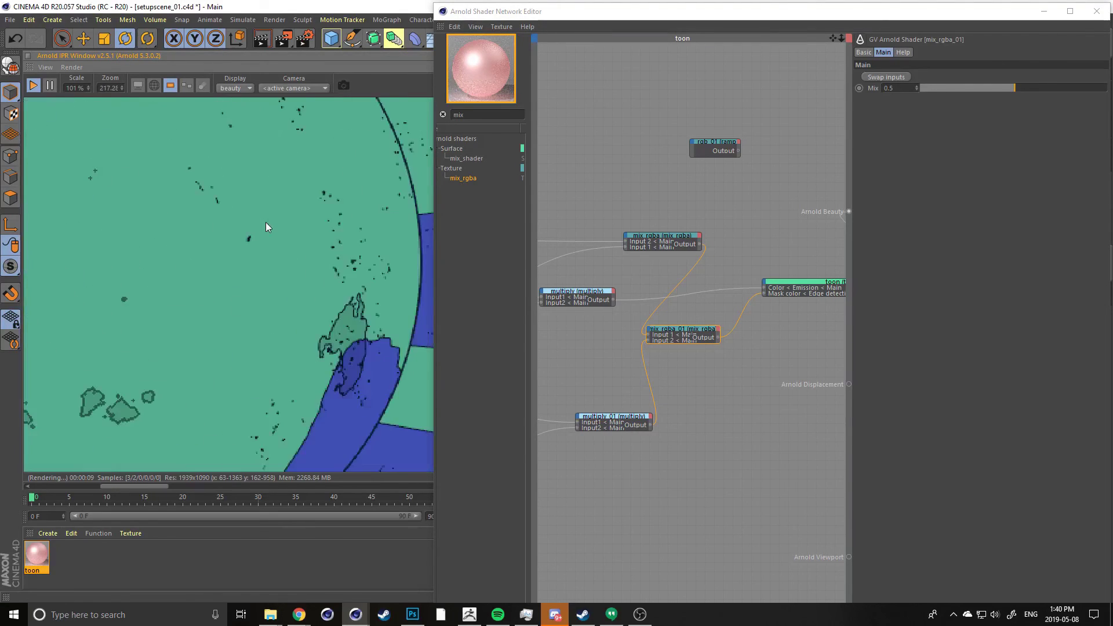
scroll(268, 218, "down", 5)
scroll(233, 256, "down", 1)
scroll(129, 262, "up", 2)
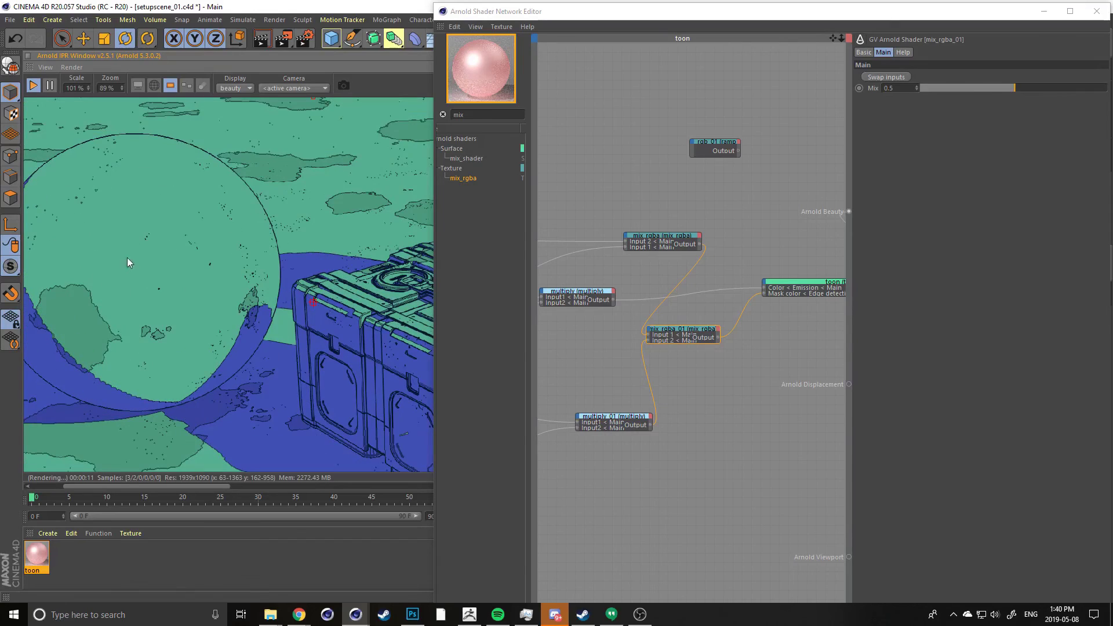
left_click_drag(144, 300, 172, 250, "alt")
left_click_drag(186, 212, 253, 301, "alt")
middle_click_drag(359, 212, 286, 213)
scroll(98, 280, "down", 2)
scroll(163, 300, "up", 2)
scroll(286, 212, "up", 3)
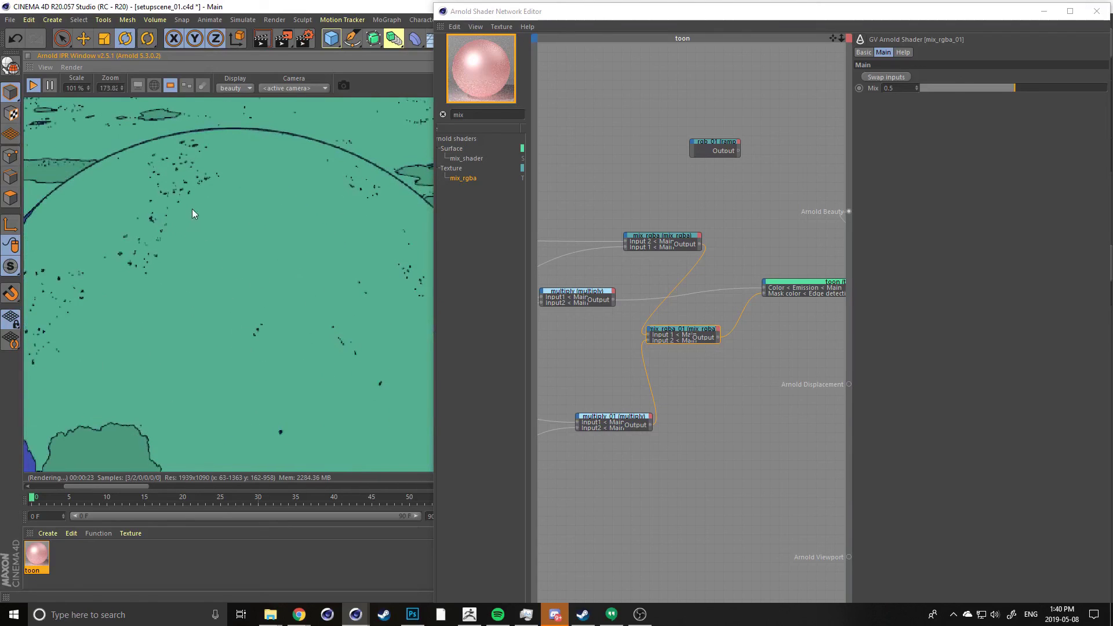
Inspect the dots on the shadowed ground patches beneath the sphere and across the full rendered scene
middle_click_drag(192, 209, 310, 320)
middle_click_drag(405, 446, 195, 416)
middle_click_drag(272, 458, 164, 250)
middle_click_drag(43, 429, 144, 331)
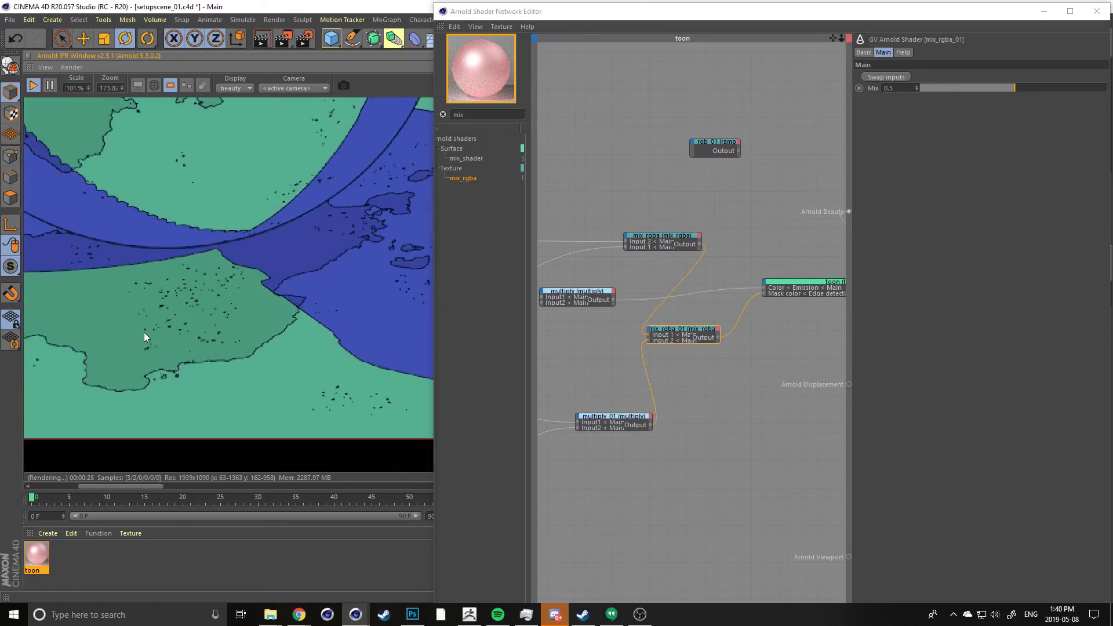
scroll(145, 332, "down", 5)
middle_click_drag(176, 205, 261, 244)
scroll(185, 276, "down", 2)
scroll(172, 256, "up", 2)
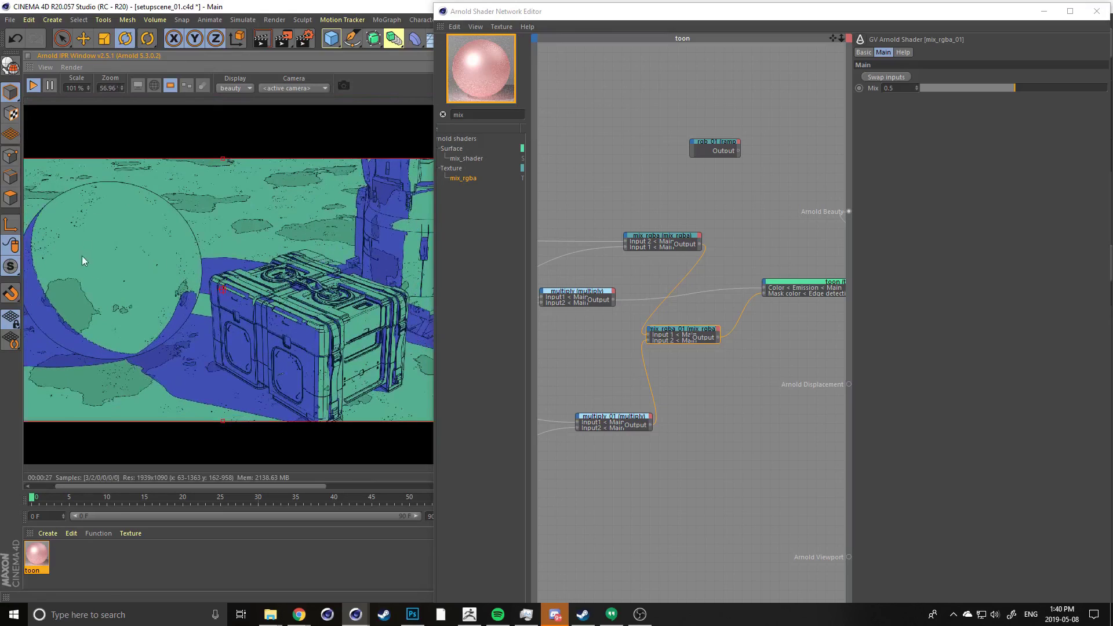